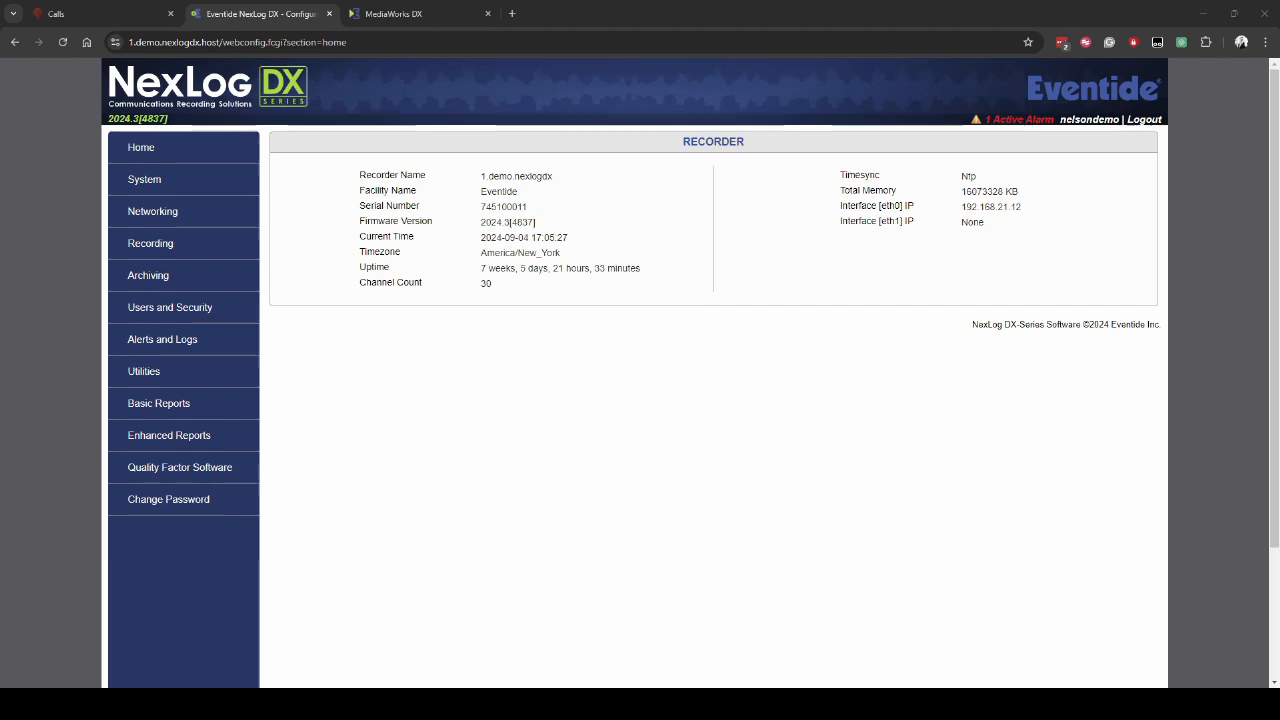
pyautogui.scroll(-2, 640, 370)
pyautogui.scroll(2, 640, 370)
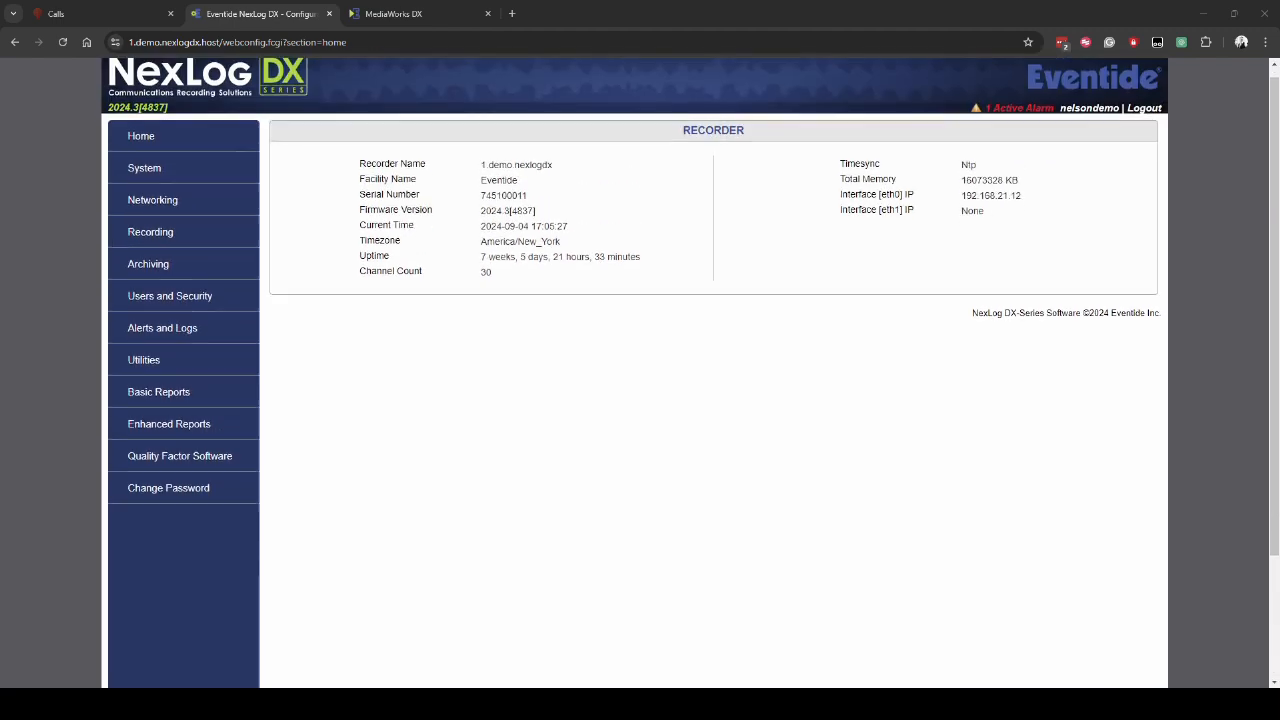
pyautogui.scroll(-2, 640, 370)
pyautogui.scroll(2, 640, 370)
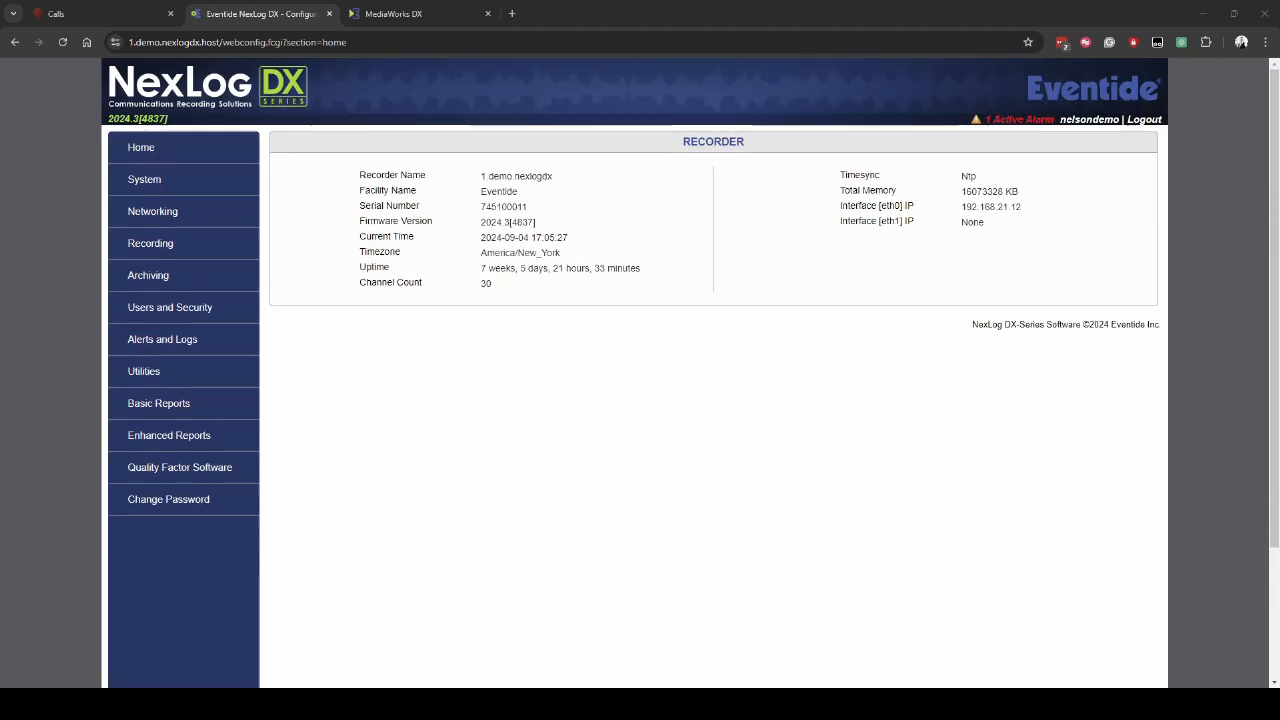
# Switch to the MediaWorks DX page and replace client/mediaworks in its address with admin to load the recorder configuration site.
pyautogui.click(412, 14)
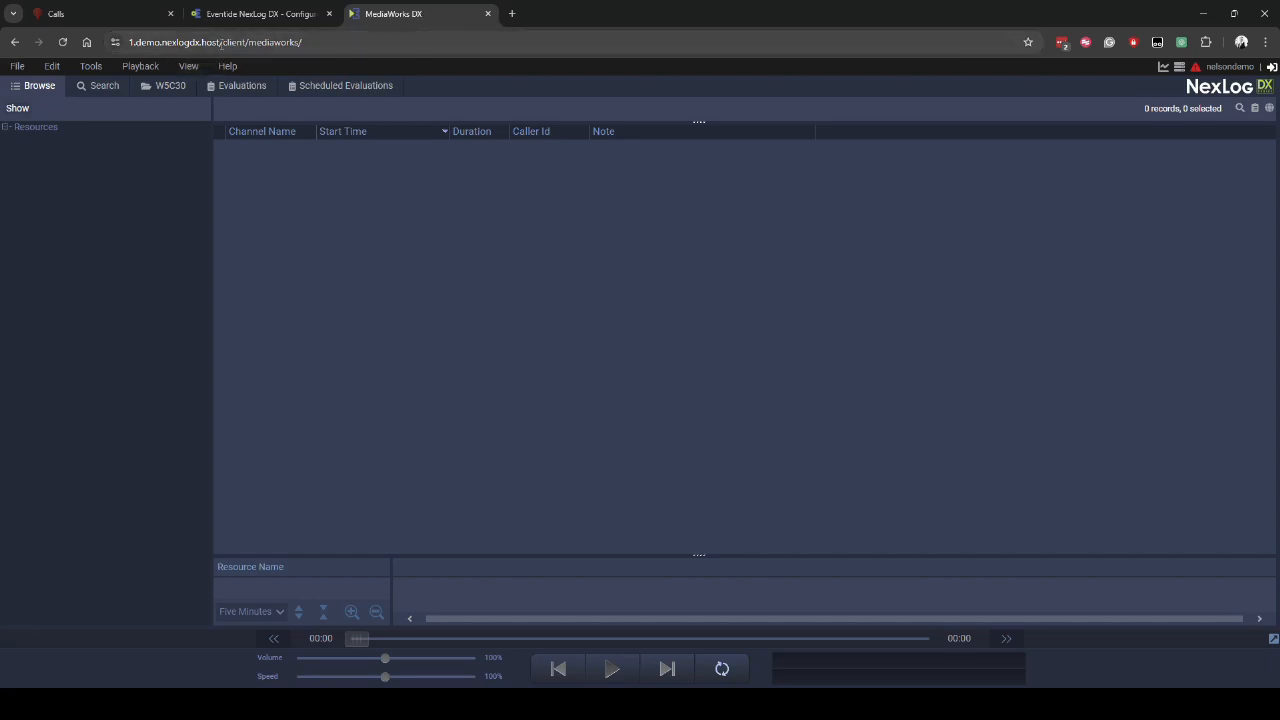
pyautogui.moveTo(224, 42); pyautogui.dragTo(322, 45)
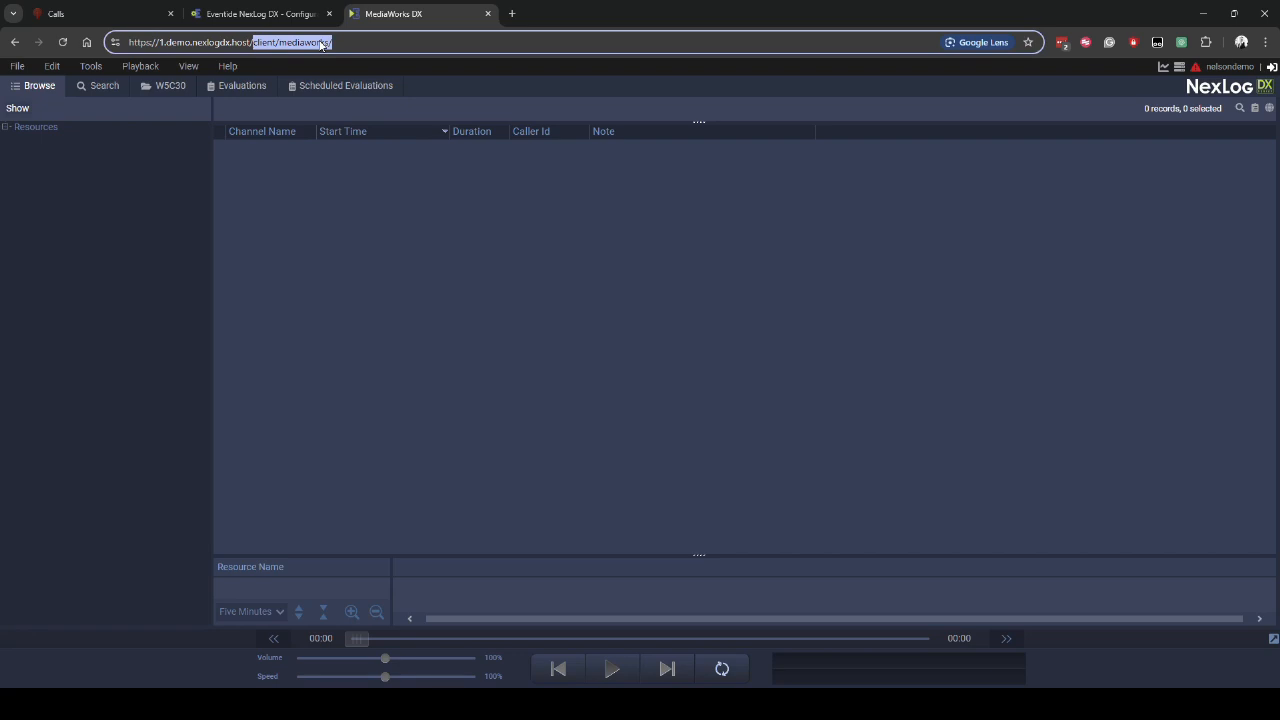
pyautogui.write('webconfig.fcgi')
pyautogui.press('Return')
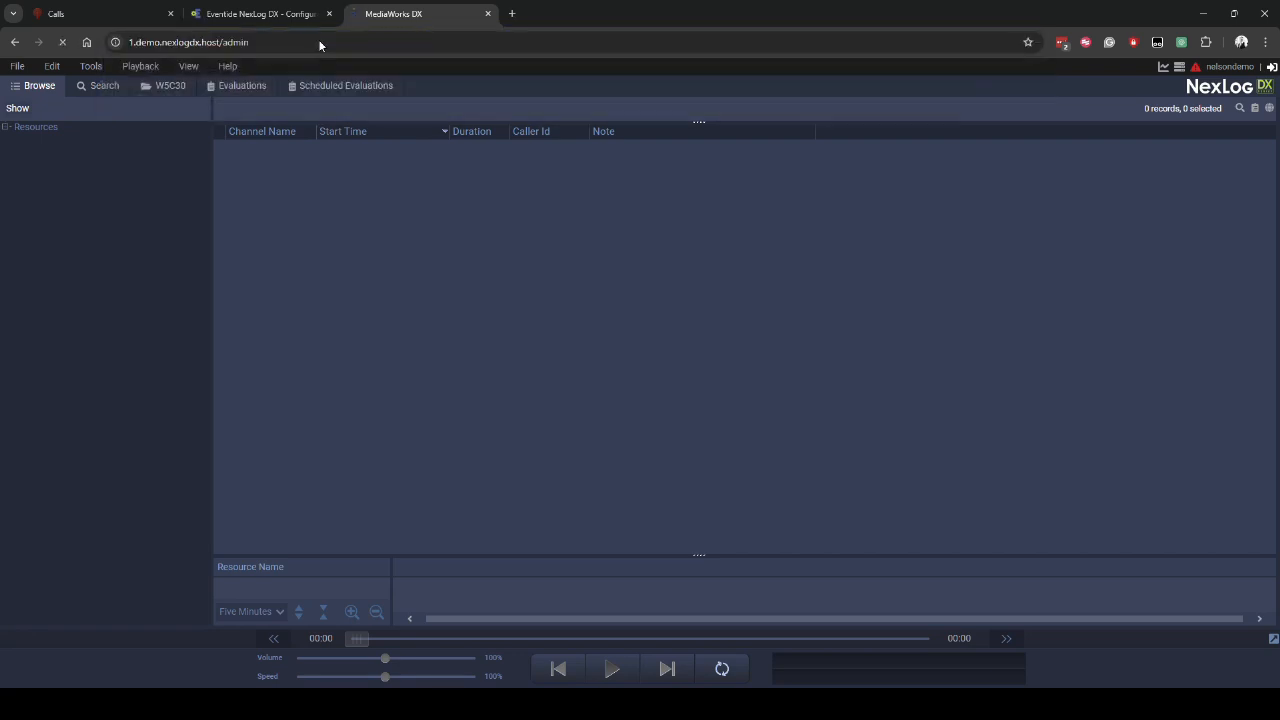
pyautogui.click(227, 44)
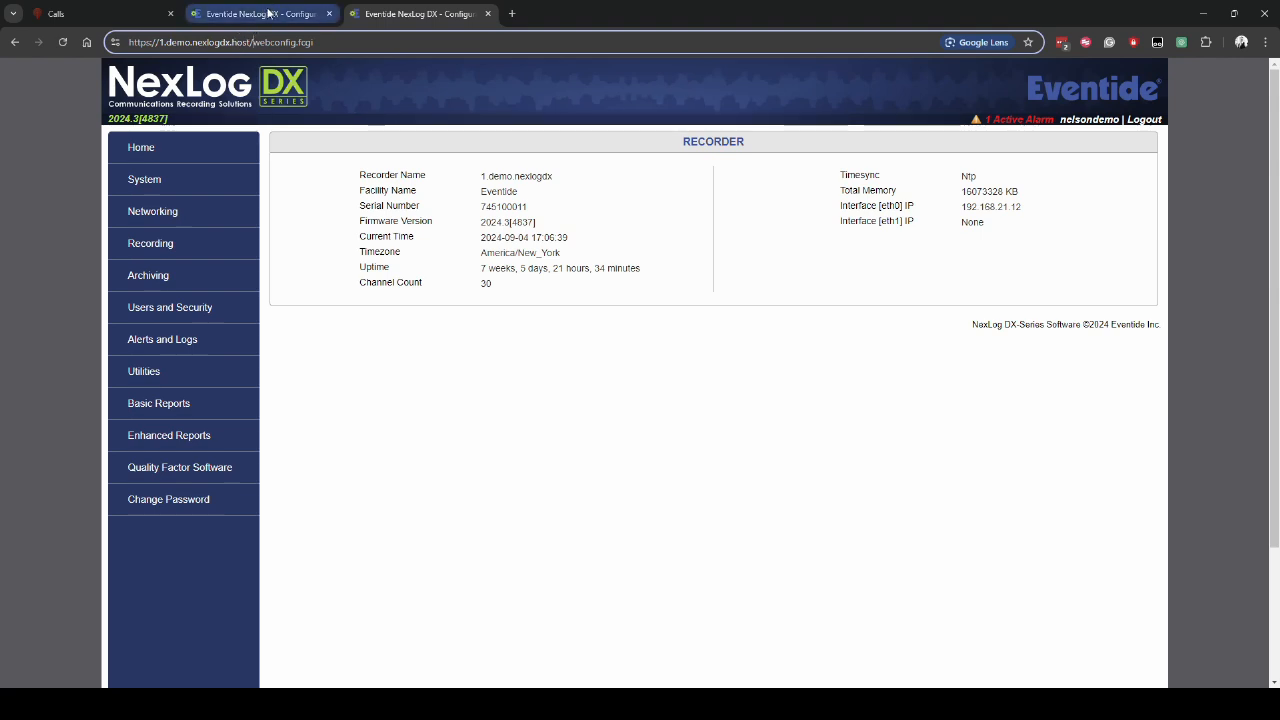
# Return to the original configuration page and open the Forms list of the Quality Factor Software section.
pyautogui.click(271, 16)
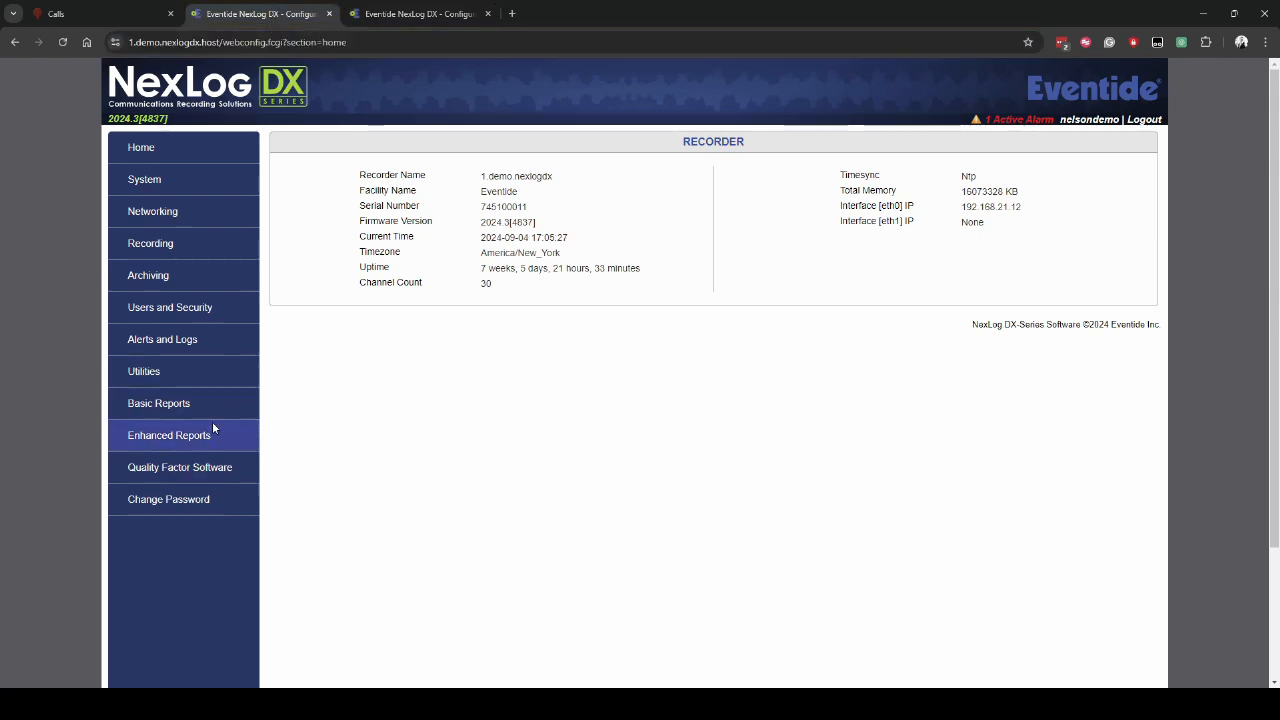
pyautogui.click(205, 467)
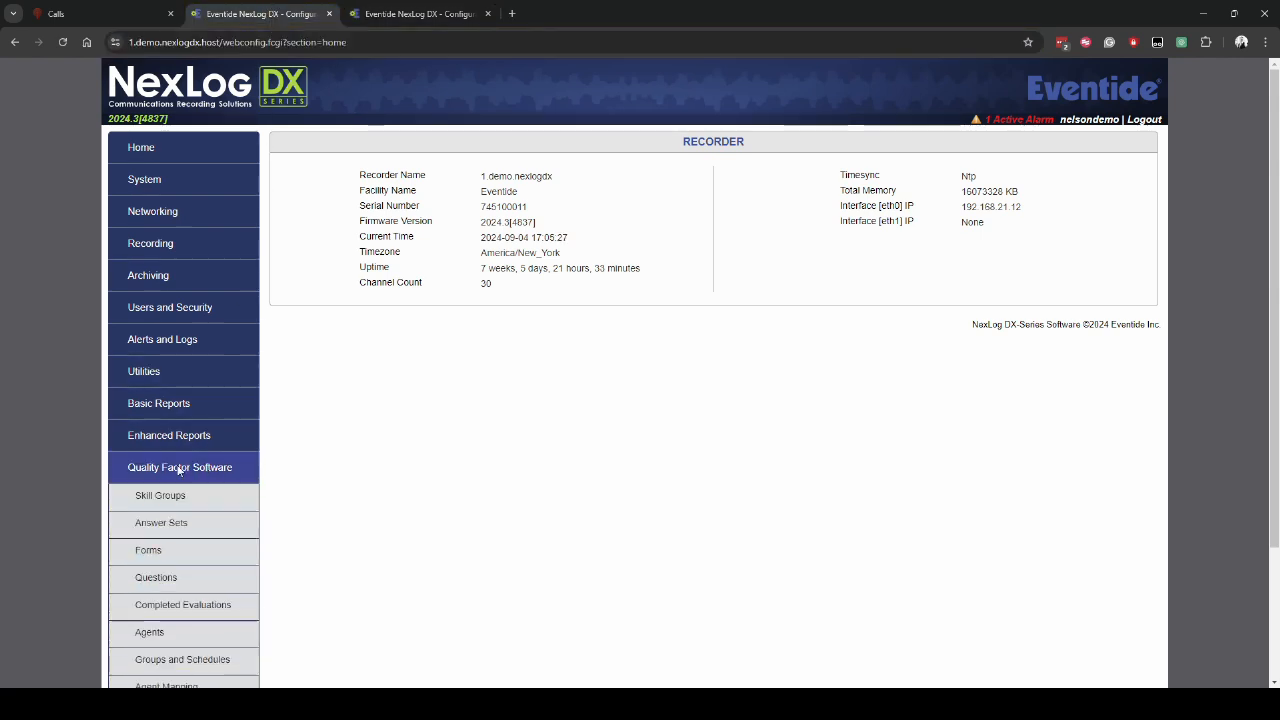
pyautogui.scroll(-3, 152, 470)
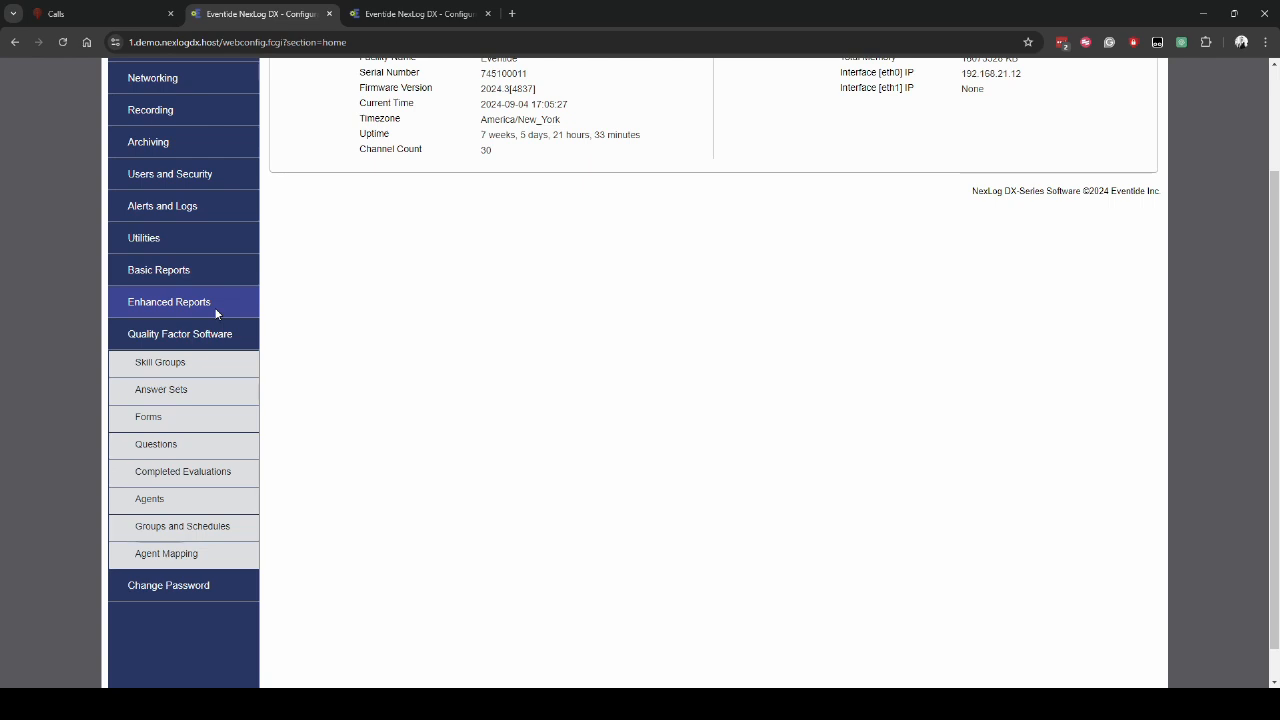
pyautogui.click(196, 424)
# Open revision 1 of the Call Taking for Police Incidents form for editing.
pyautogui.scroll(-1, 196, 502)
pyautogui.scroll(-3, 675, 316)
pyautogui.scroll(1, 675, 316)
pyautogui.click(377, 222)
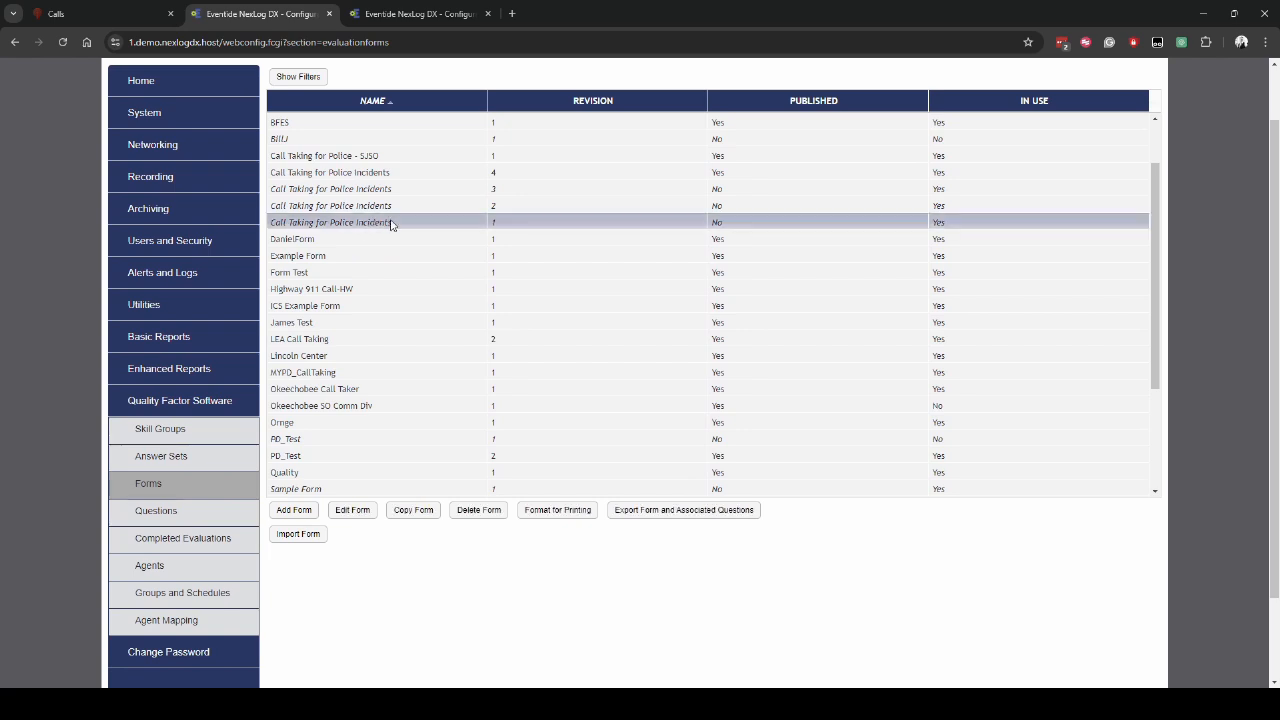
pyautogui.click(366, 512)
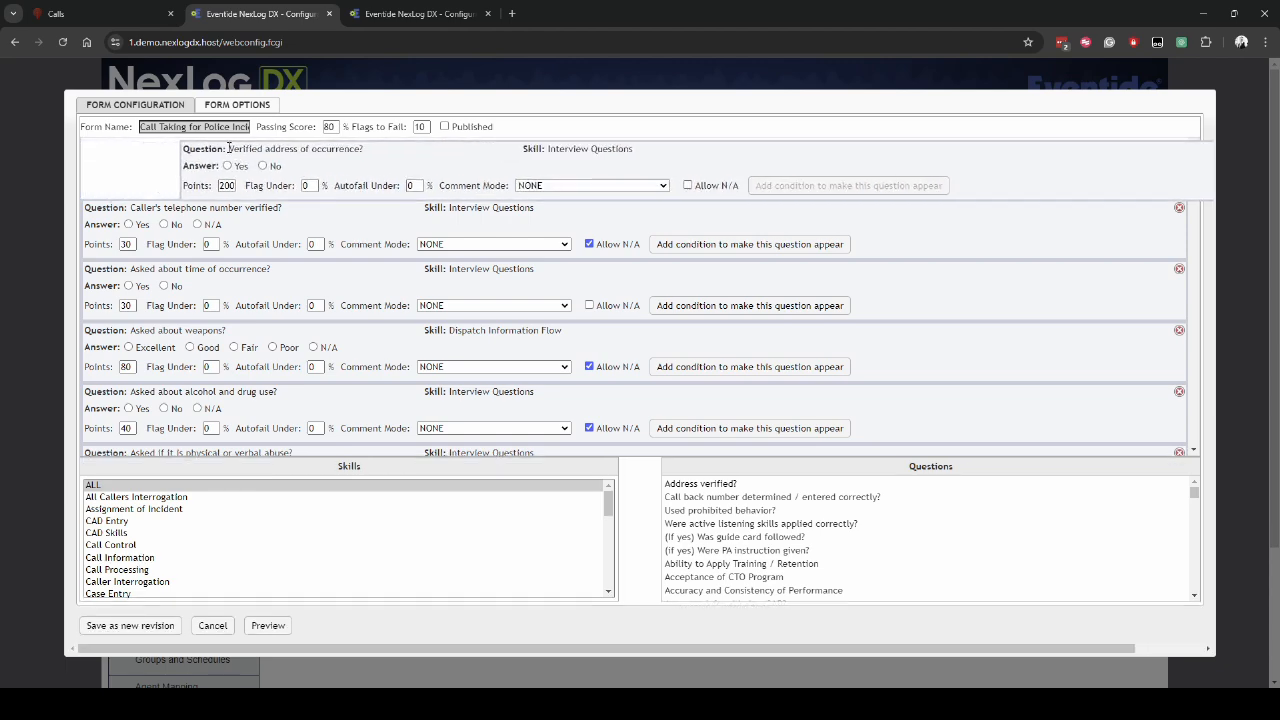
# Review the form's questions with their points, skills and answer options, and close the editor without saving.
pyautogui.scroll(-5, 325, 295)
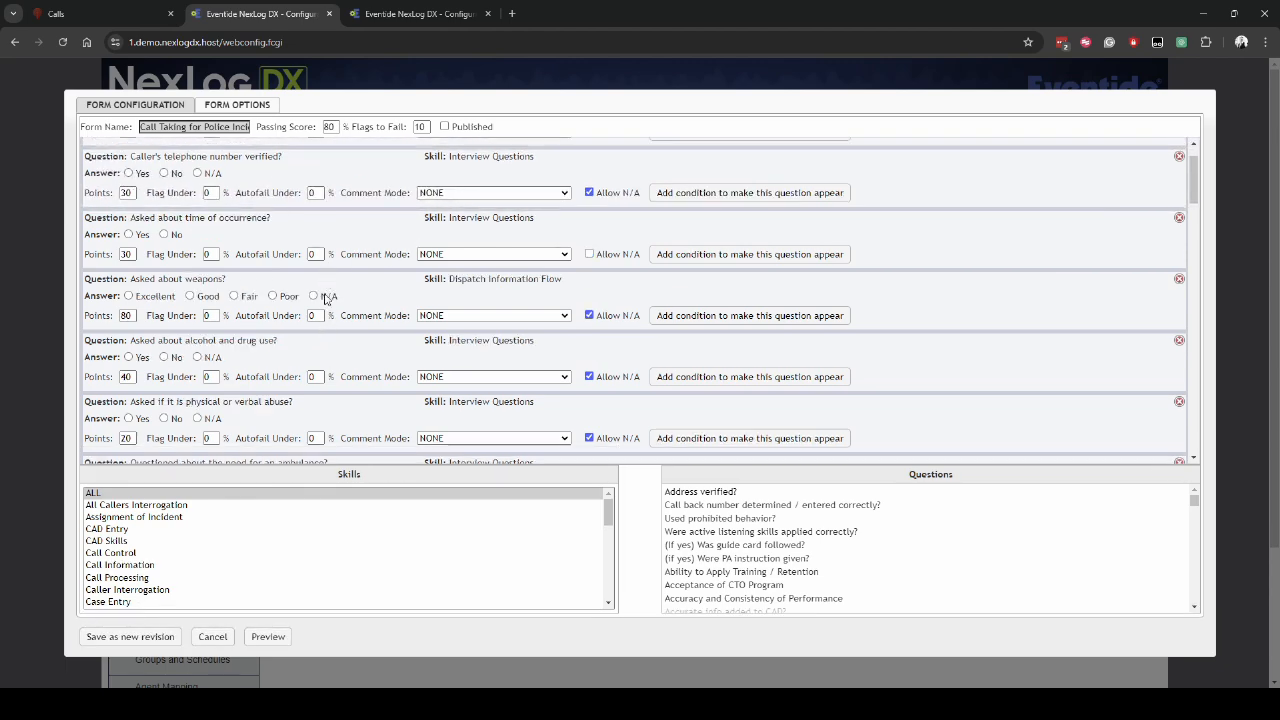
pyautogui.scroll(-7, 327, 318)
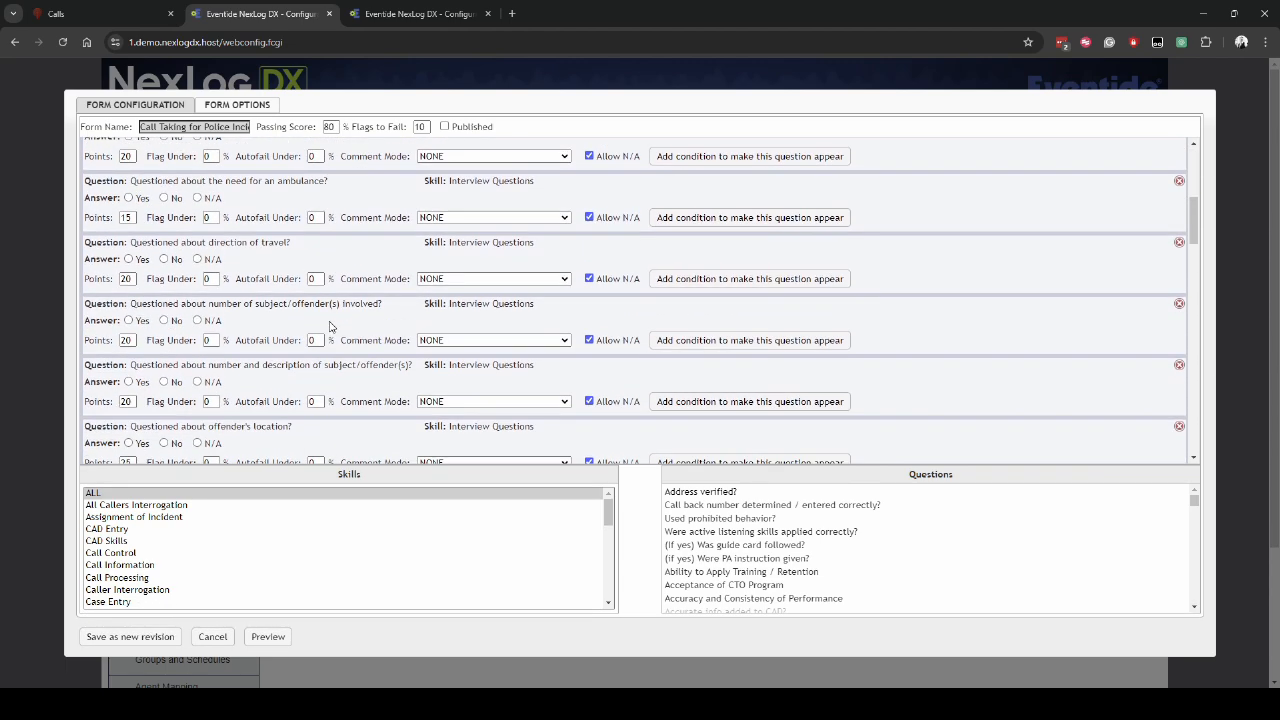
pyautogui.scroll(-5, 338, 333)
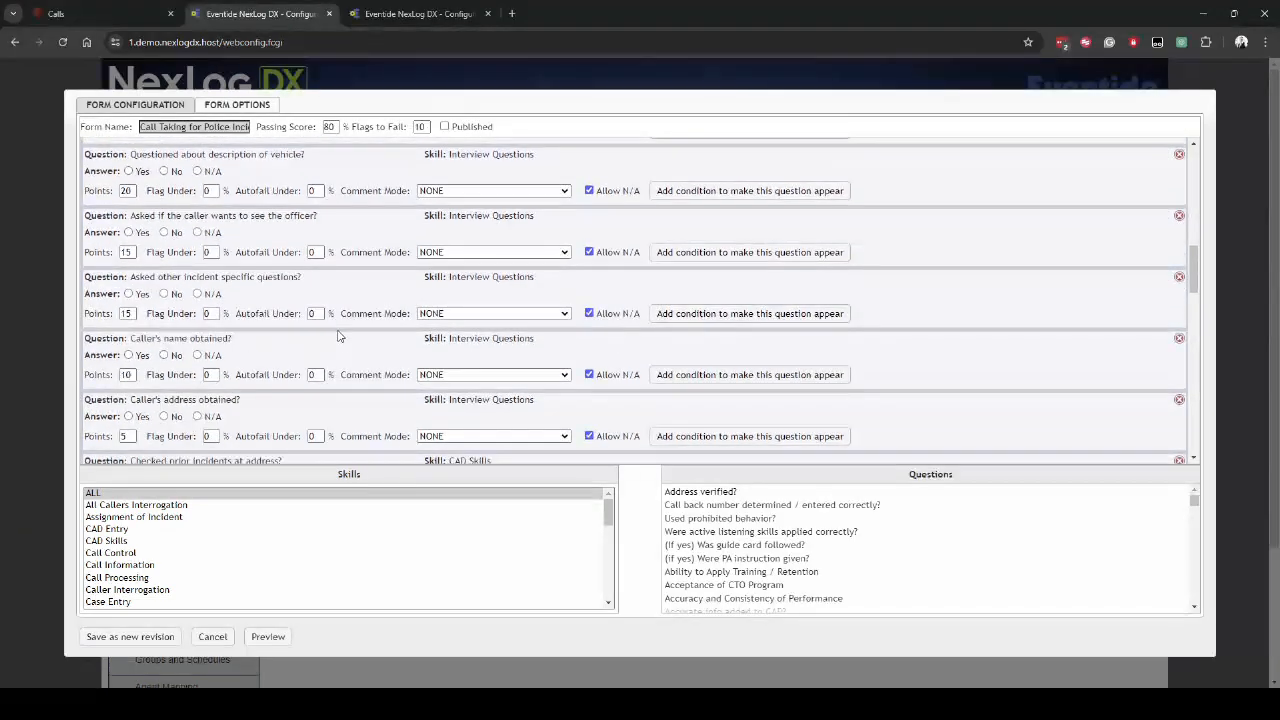
pyautogui.scroll(-5, 340, 328)
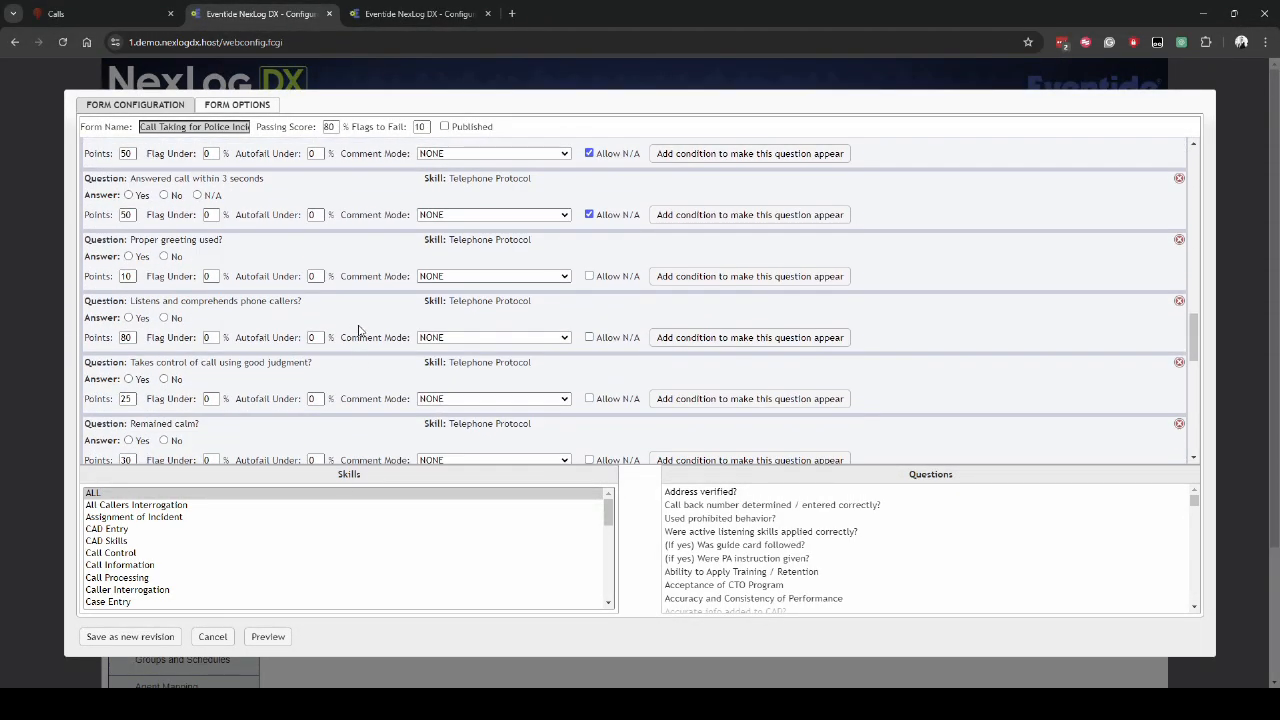
pyautogui.scroll(10, 362, 338)
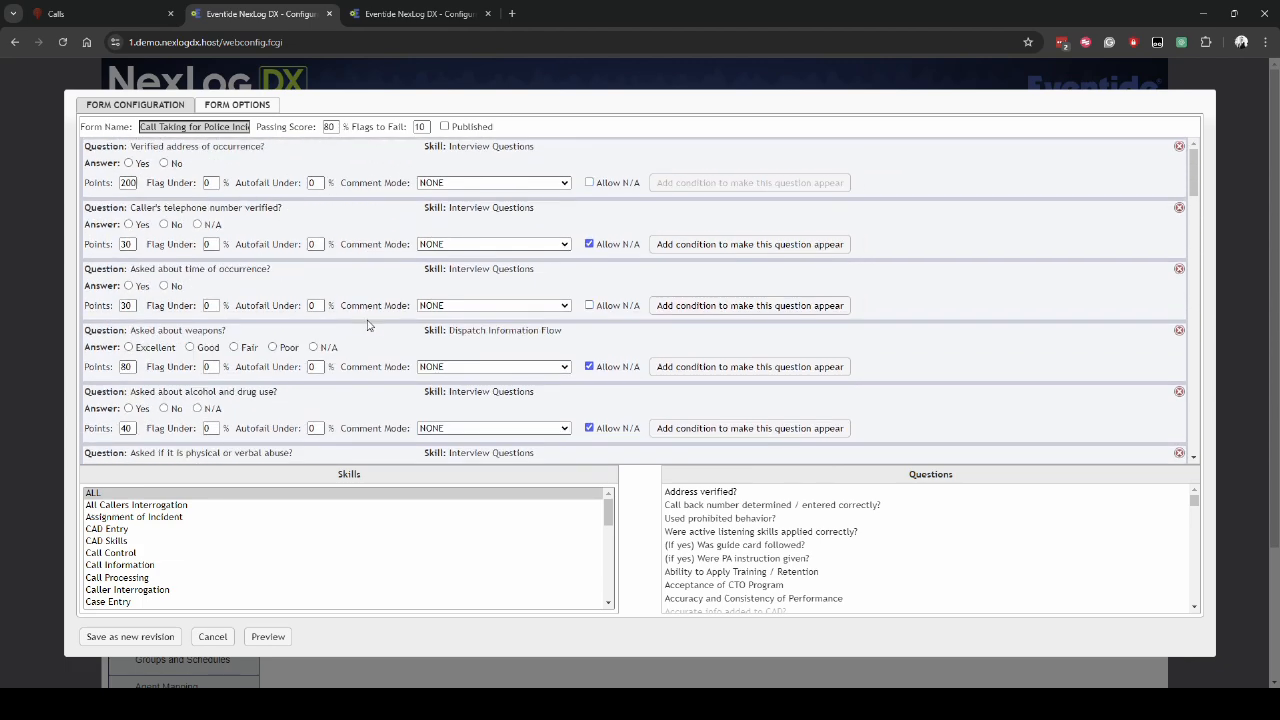
pyautogui.moveTo(358, 157); pyautogui.dragTo(337, 177)
pyautogui.scroll(-15, 913, 254)
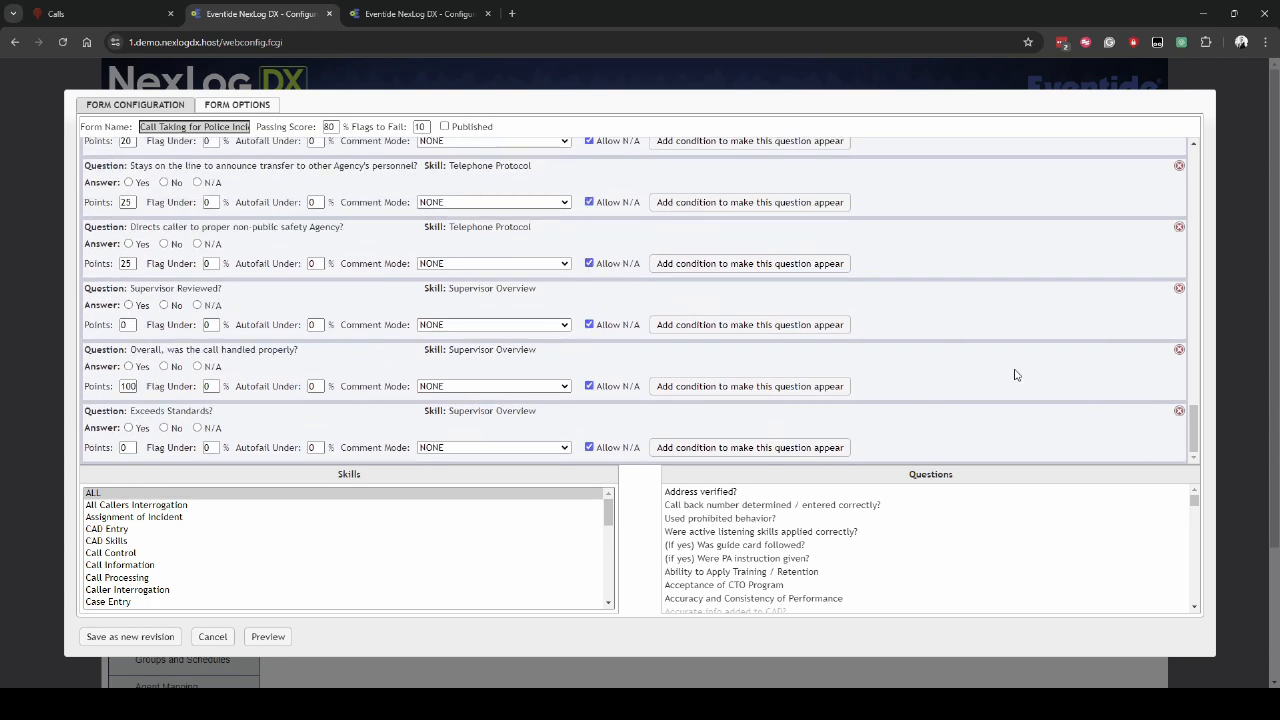
pyautogui.click(222, 638)
# Open the Skill Groups list and look through the existing skill groups.
pyautogui.scroll(-2, 214, 549)
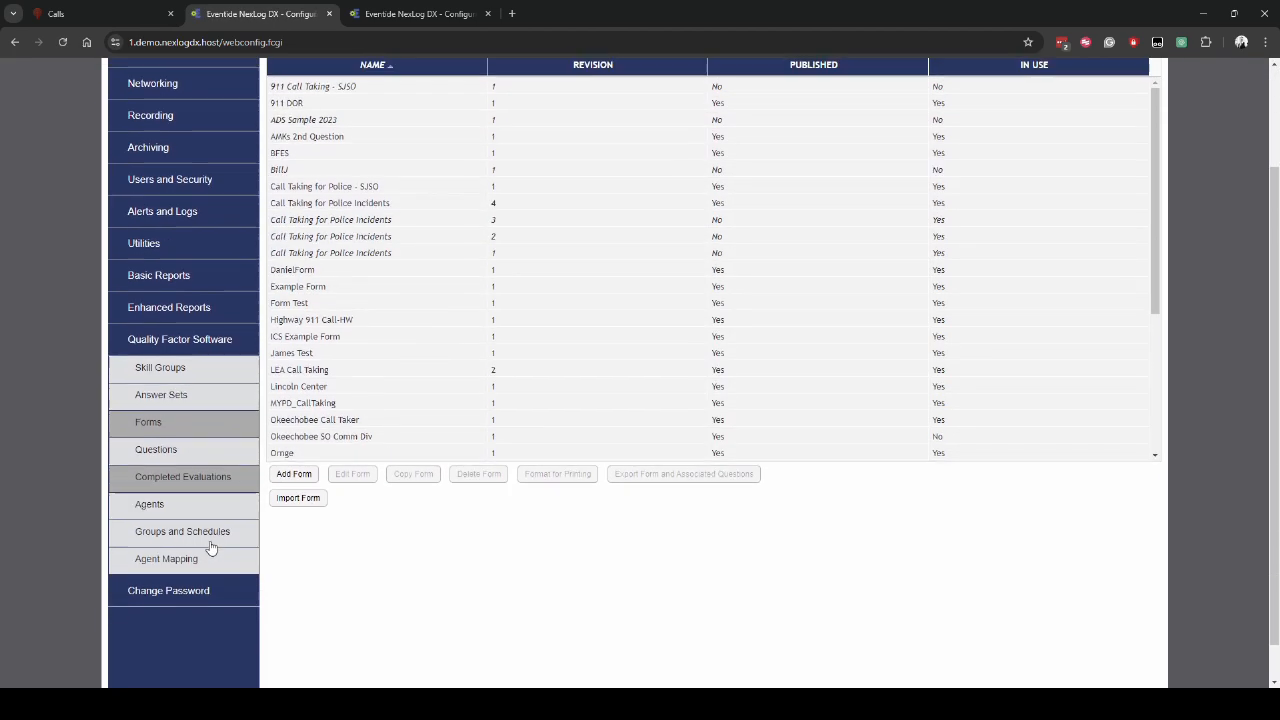
pyautogui.click(214, 363)
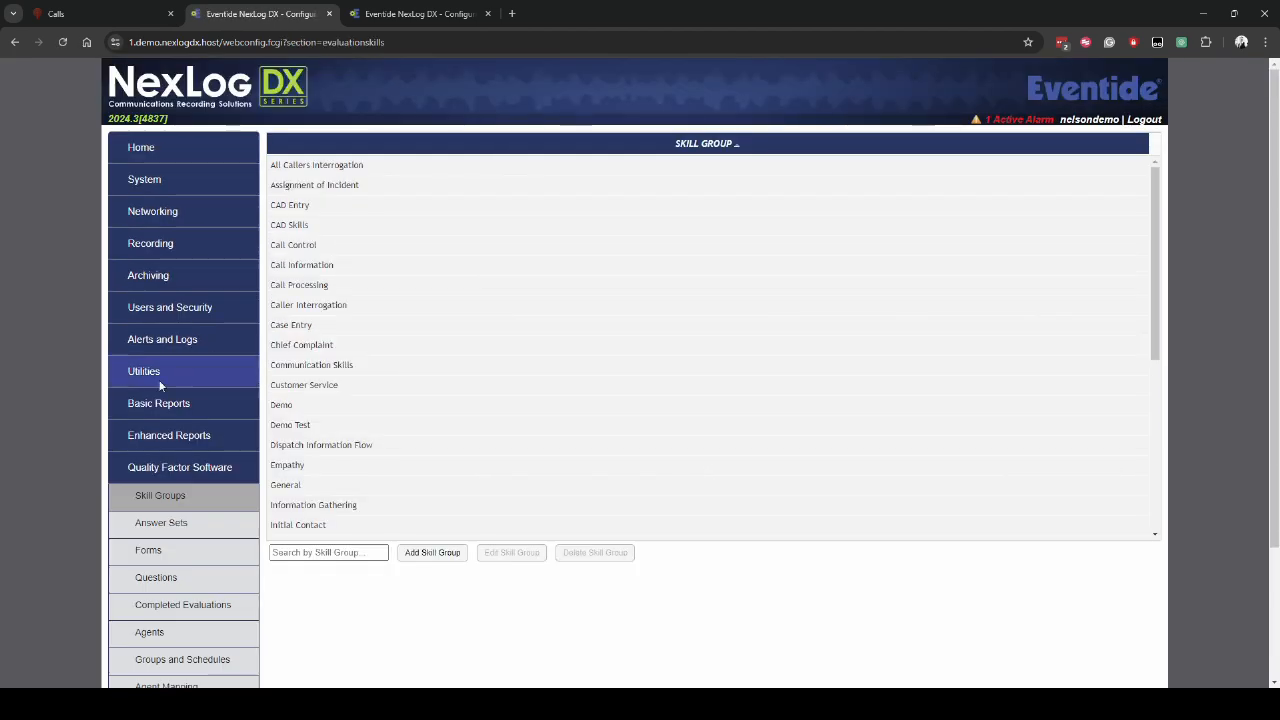
pyautogui.scroll(-2, 84, 500)
pyautogui.scroll(-3, 654, 234)
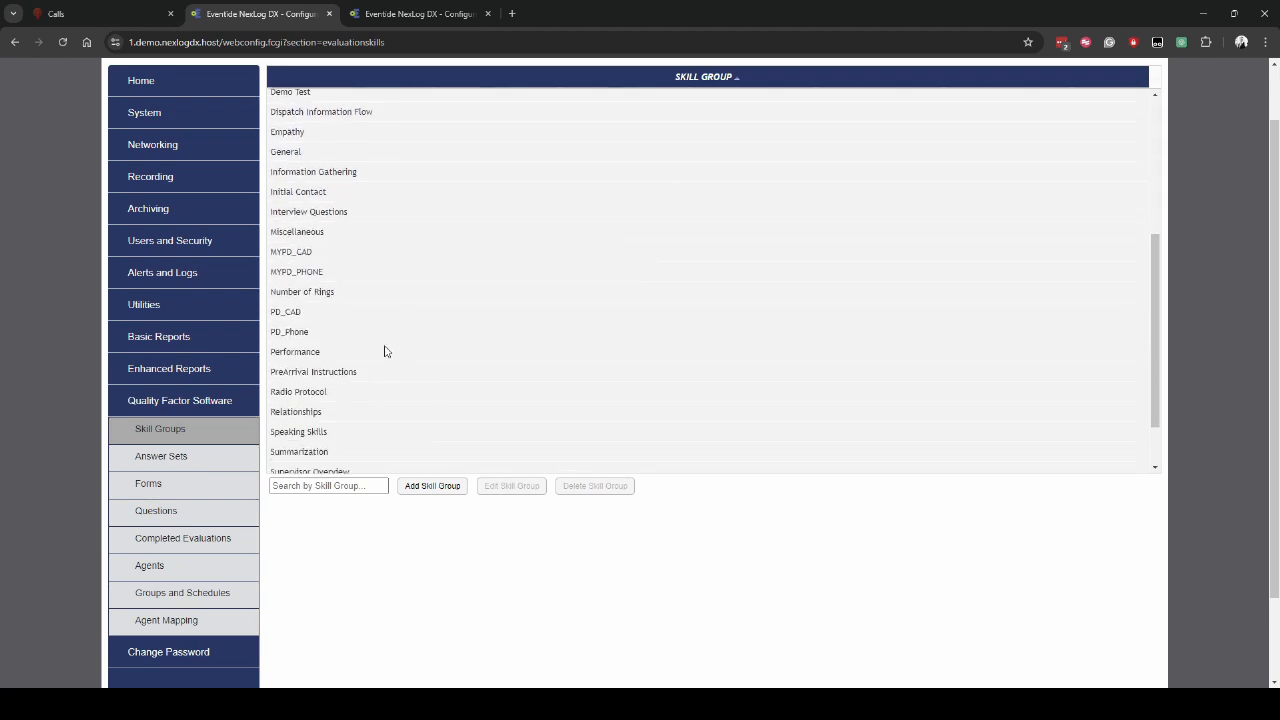
pyautogui.scroll(-1, 420, 357)
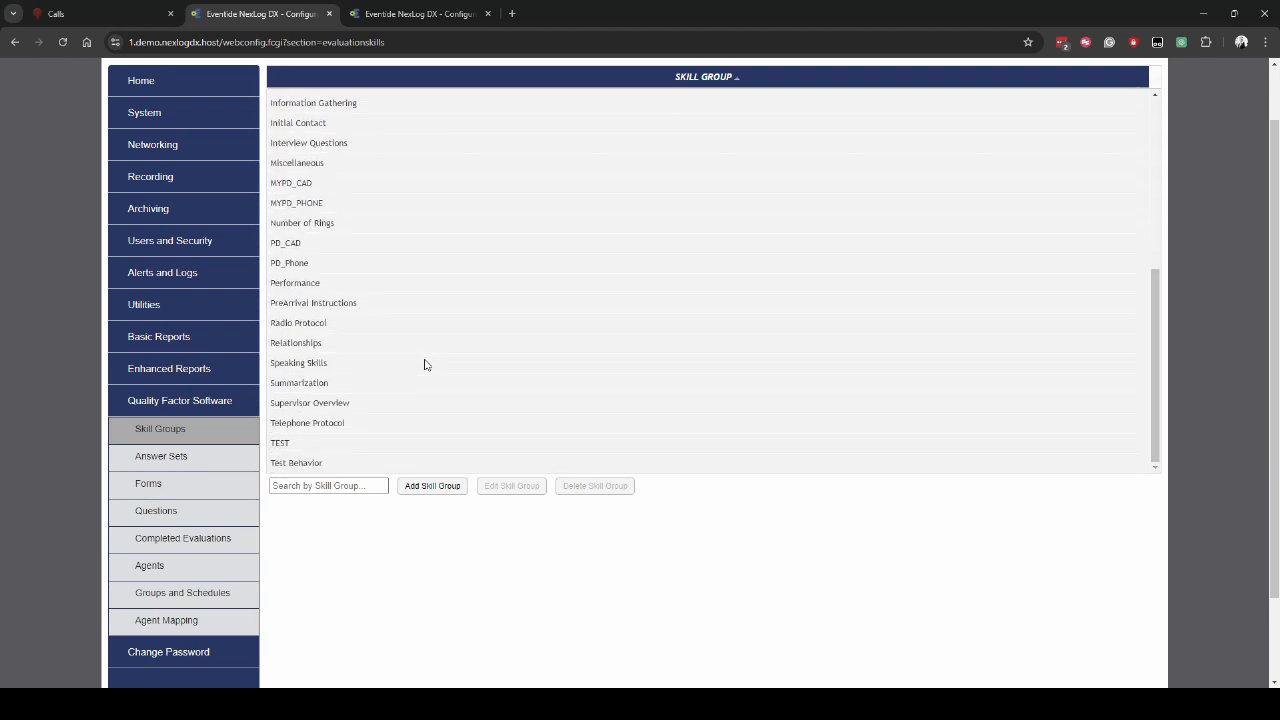
pyautogui.scroll(3, 424, 364)
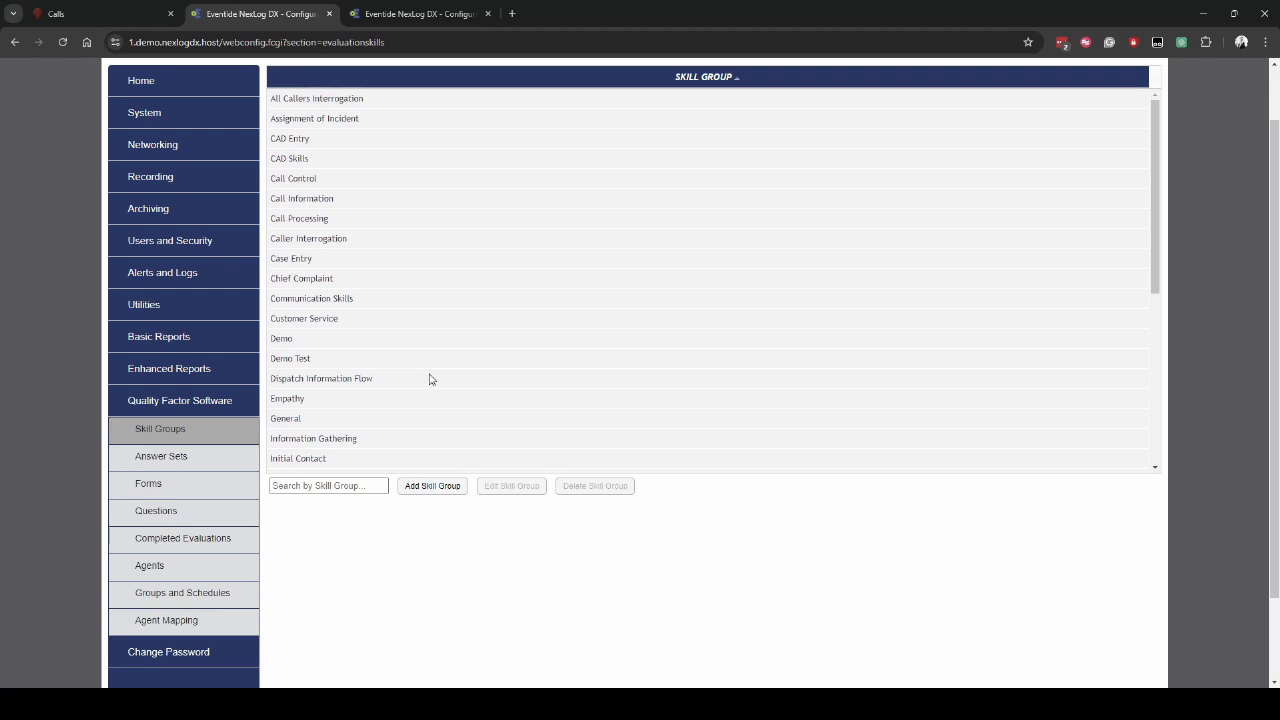
pyautogui.scroll(1, 440, 388)
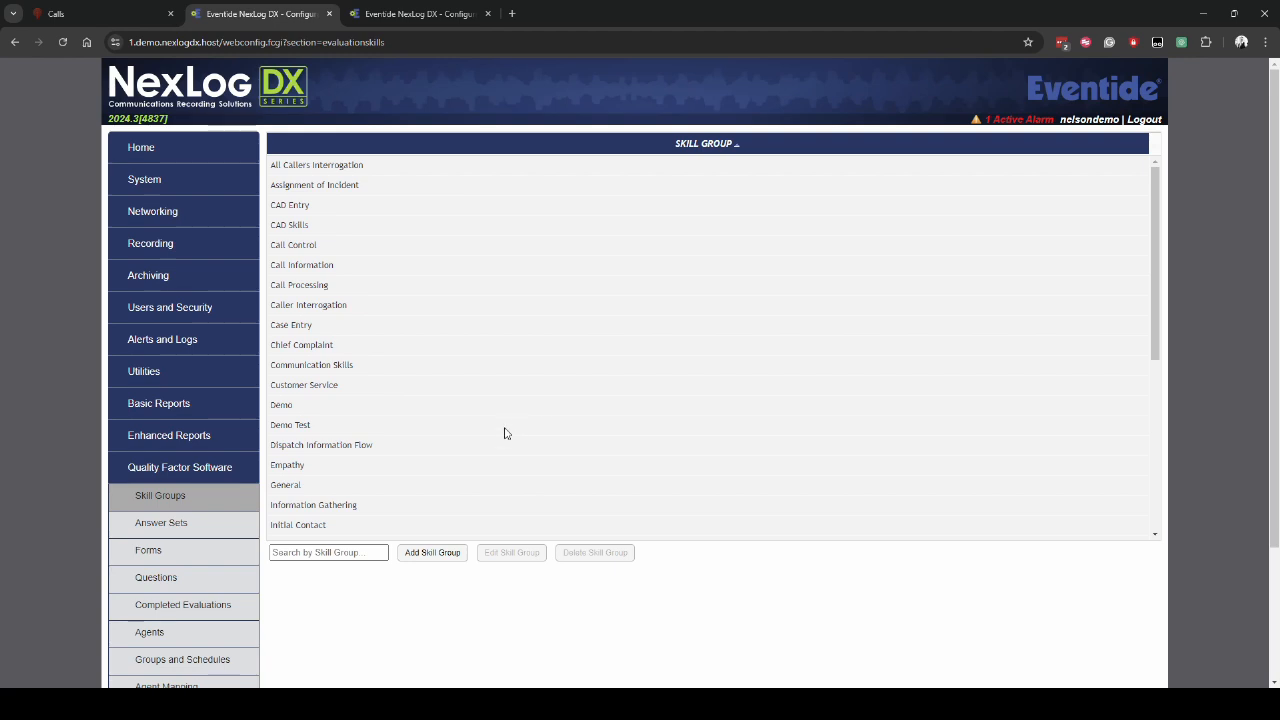
# View the blank entry form for adding a skill group, and cancel it to return to the list.
pyautogui.scroll(-5, 500, 429)
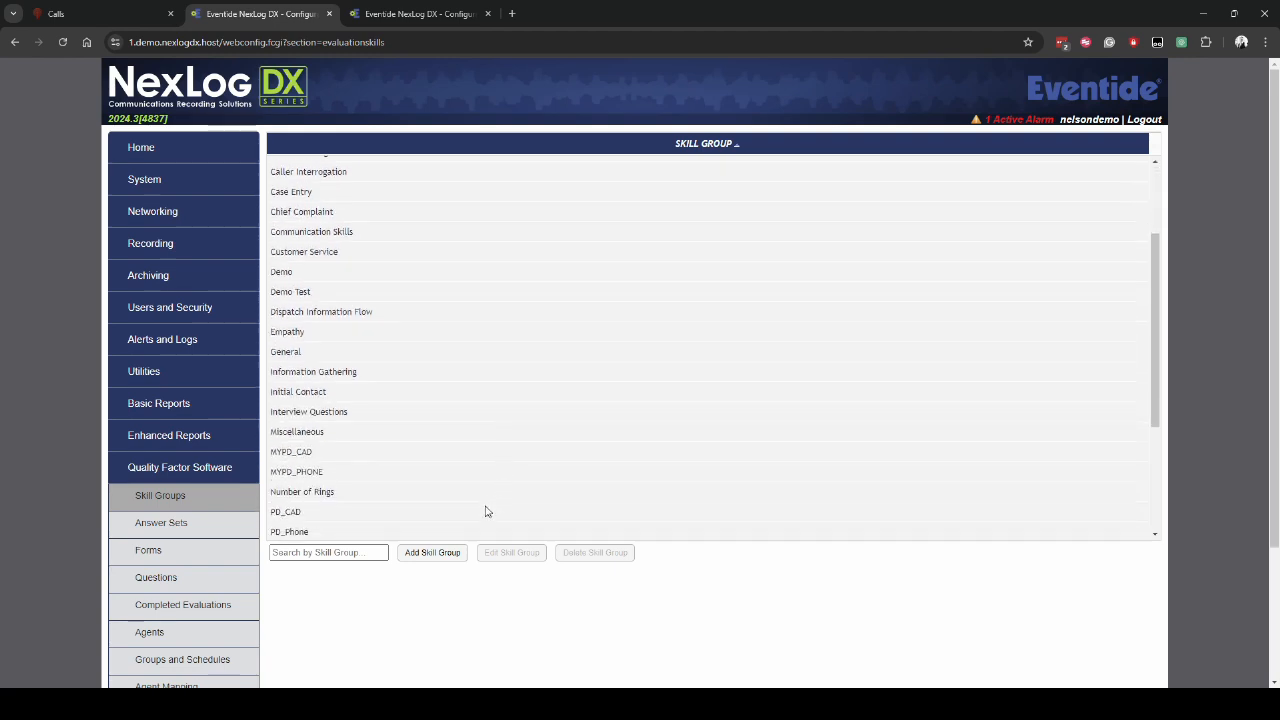
pyautogui.click(438, 556)
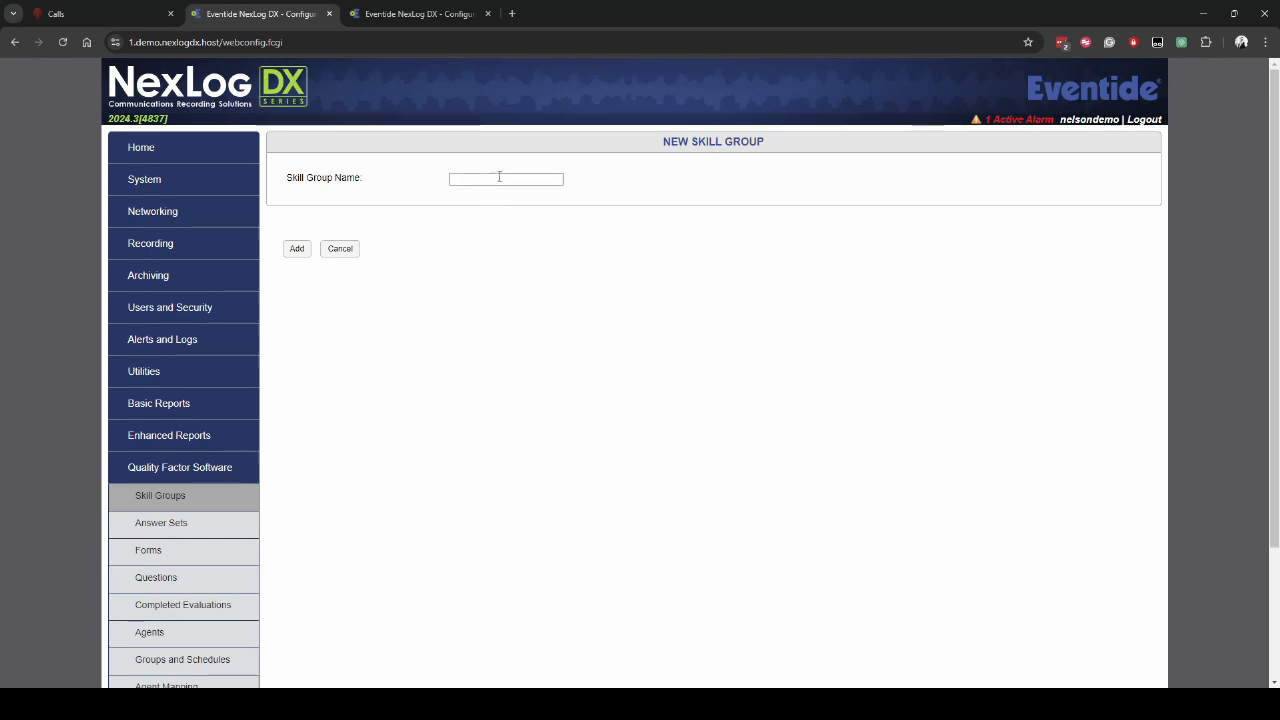
pyautogui.click(344, 252)
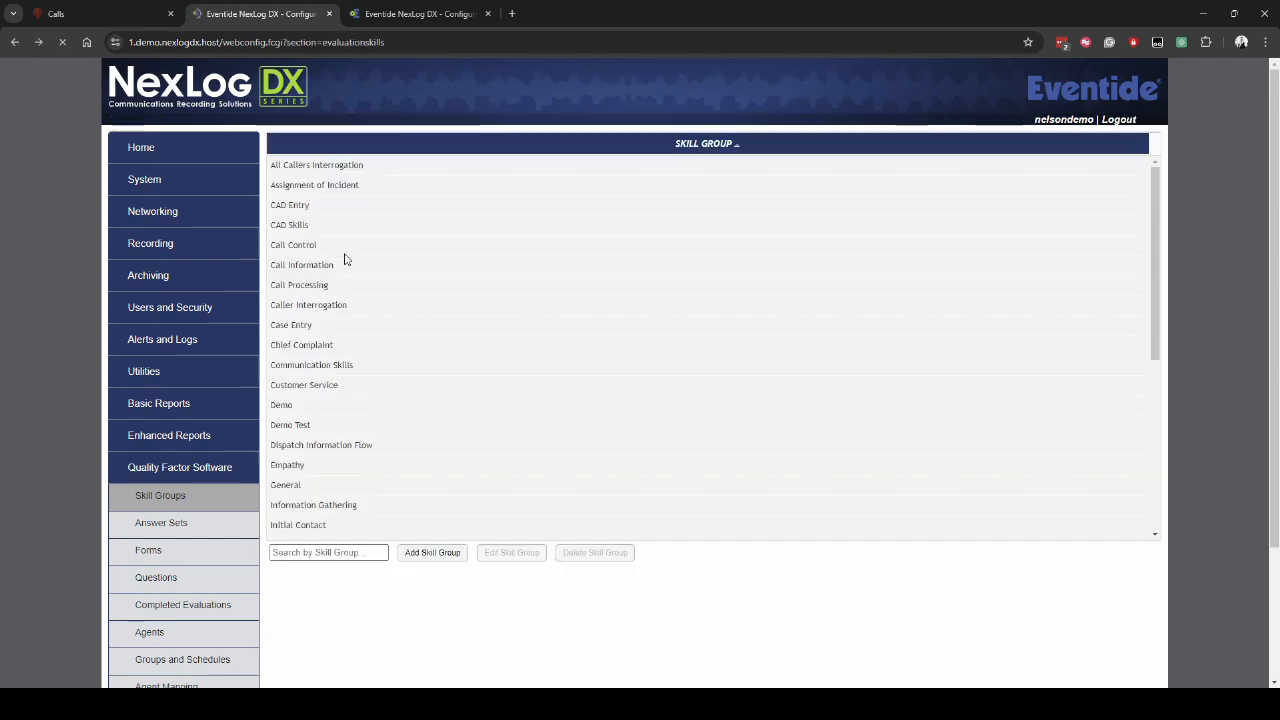
pyautogui.scroll(-1, 470, 383)
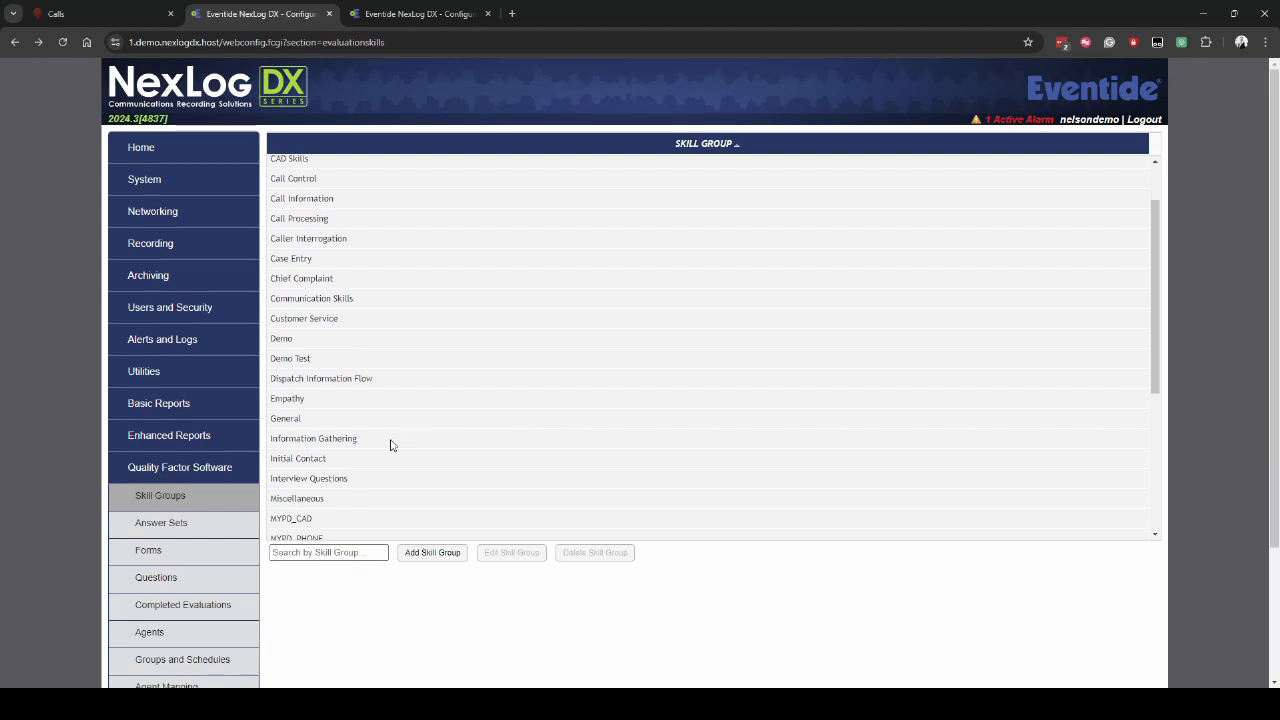
# Open the Questions list and examine the text, answers and skill fields of a blank new question.
pyautogui.click(209, 578)
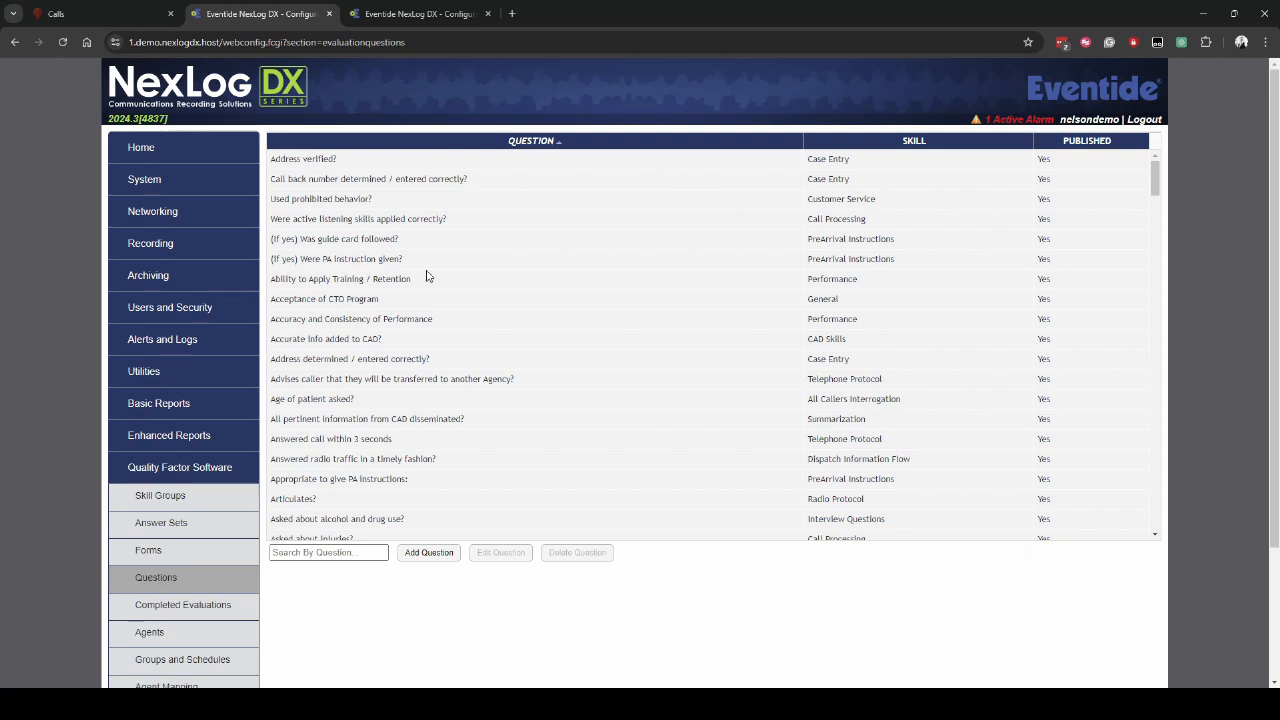
pyautogui.click(428, 553)
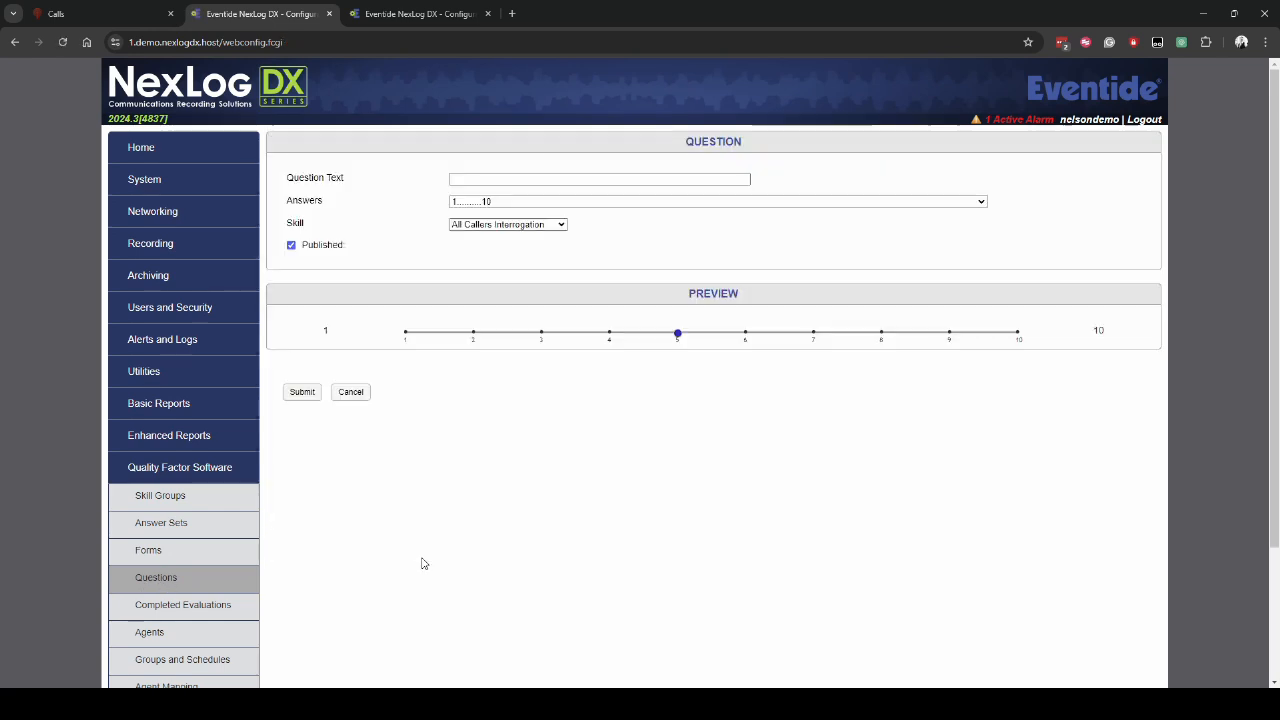
pyautogui.click(601, 178)
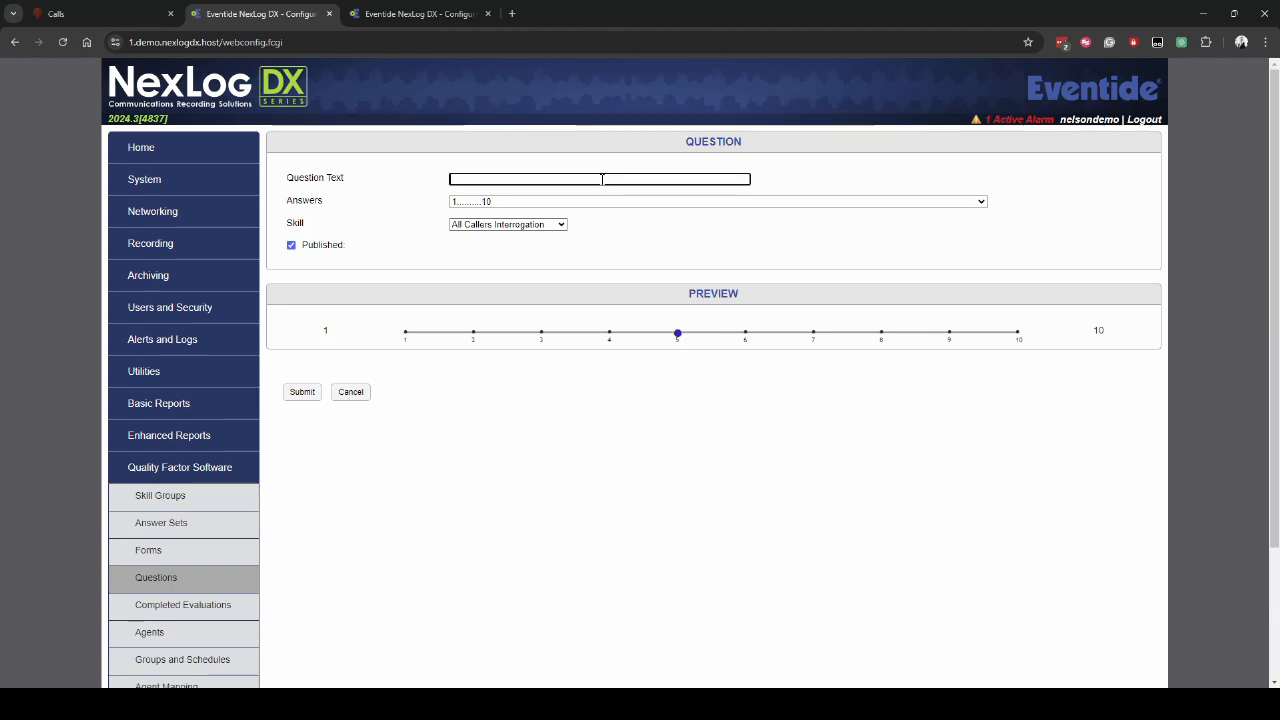
pyautogui.click(690, 206)
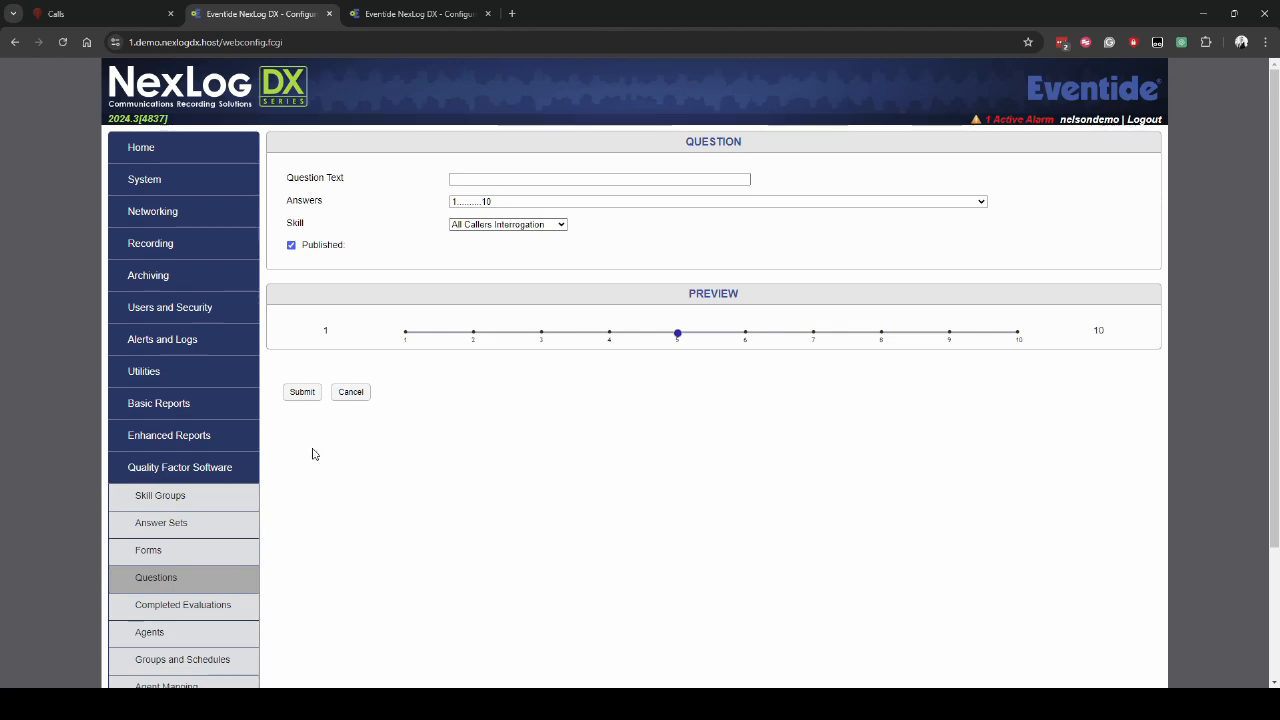
# Open the Answer Sets list and look at the 1 to 10, 1 to 5 and 1 to 7 range sets.
pyautogui.click(227, 526)
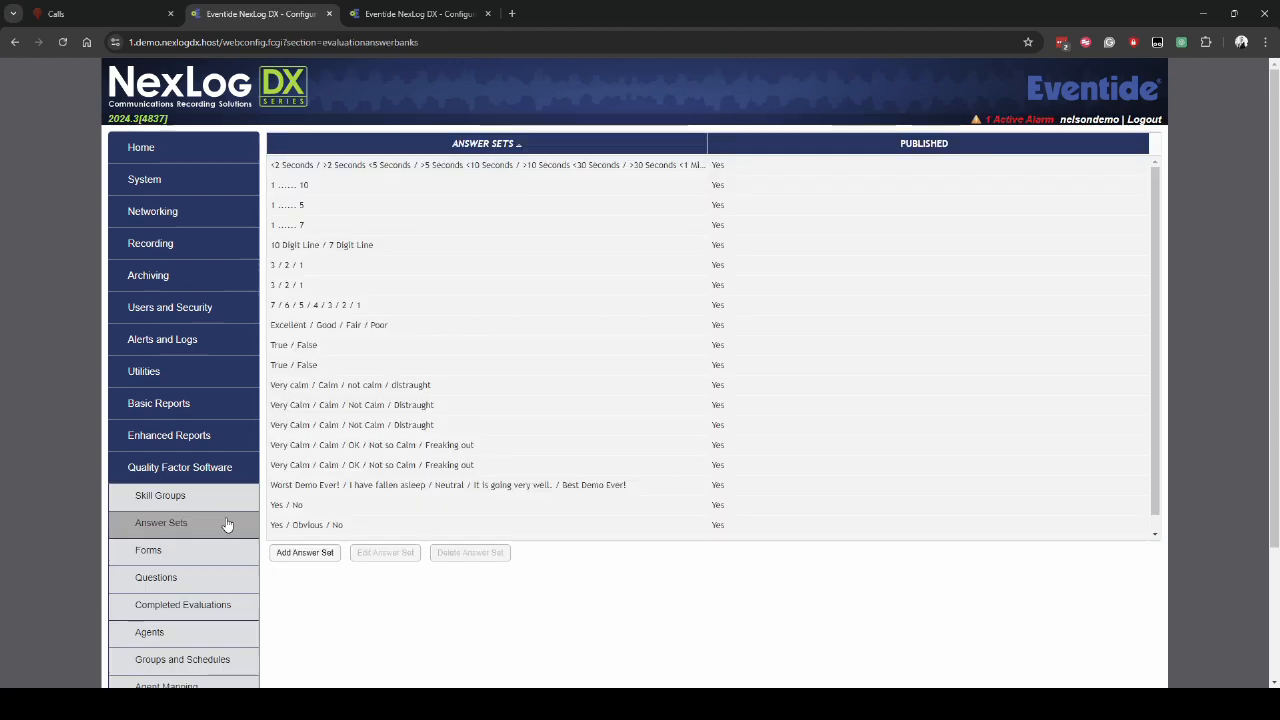
pyautogui.click(329, 192)
pyautogui.click(331, 210)
pyautogui.click(345, 226)
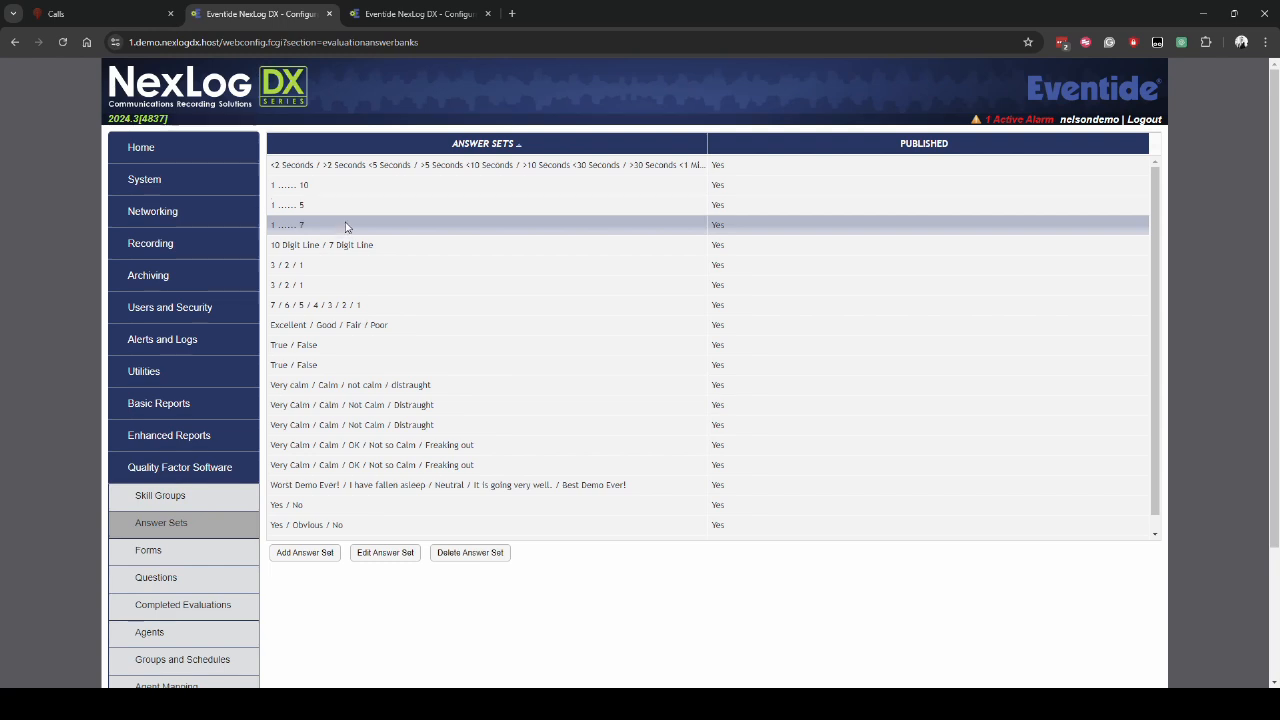
# Start a new answer set of type Multiple Choice and give it four answer fields.
pyautogui.click(389, 277)
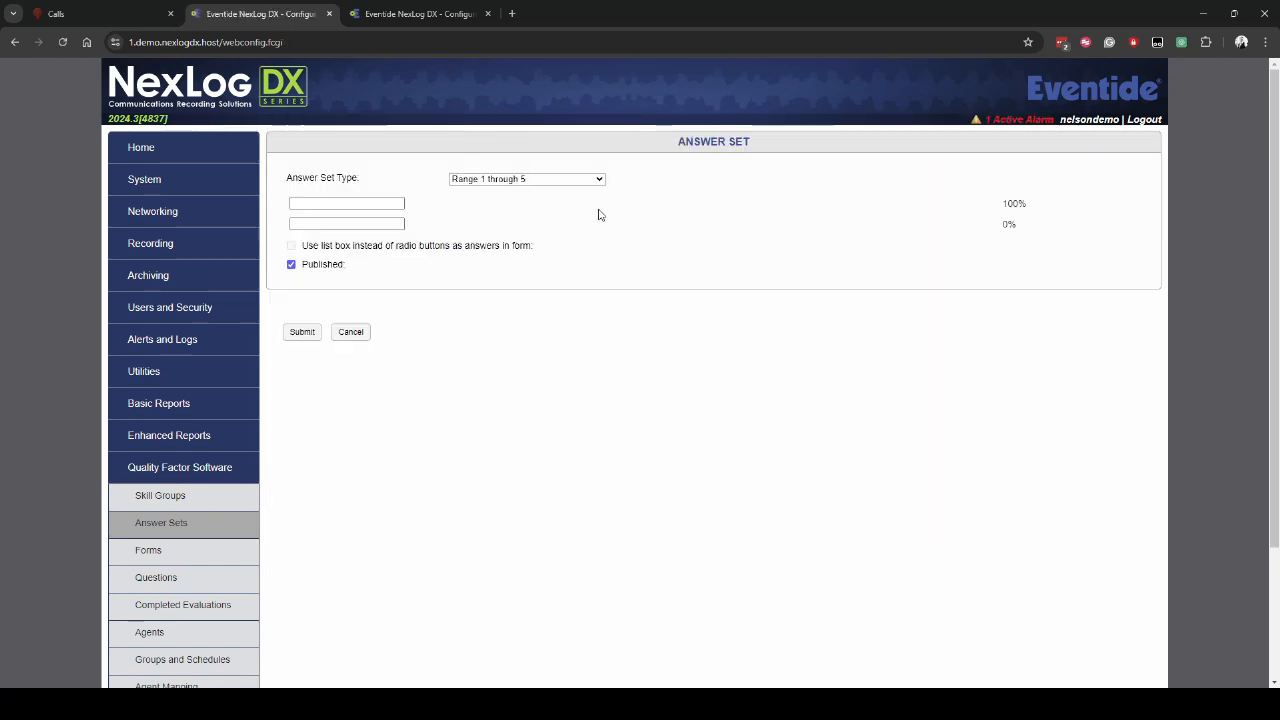
pyautogui.click(546, 202)
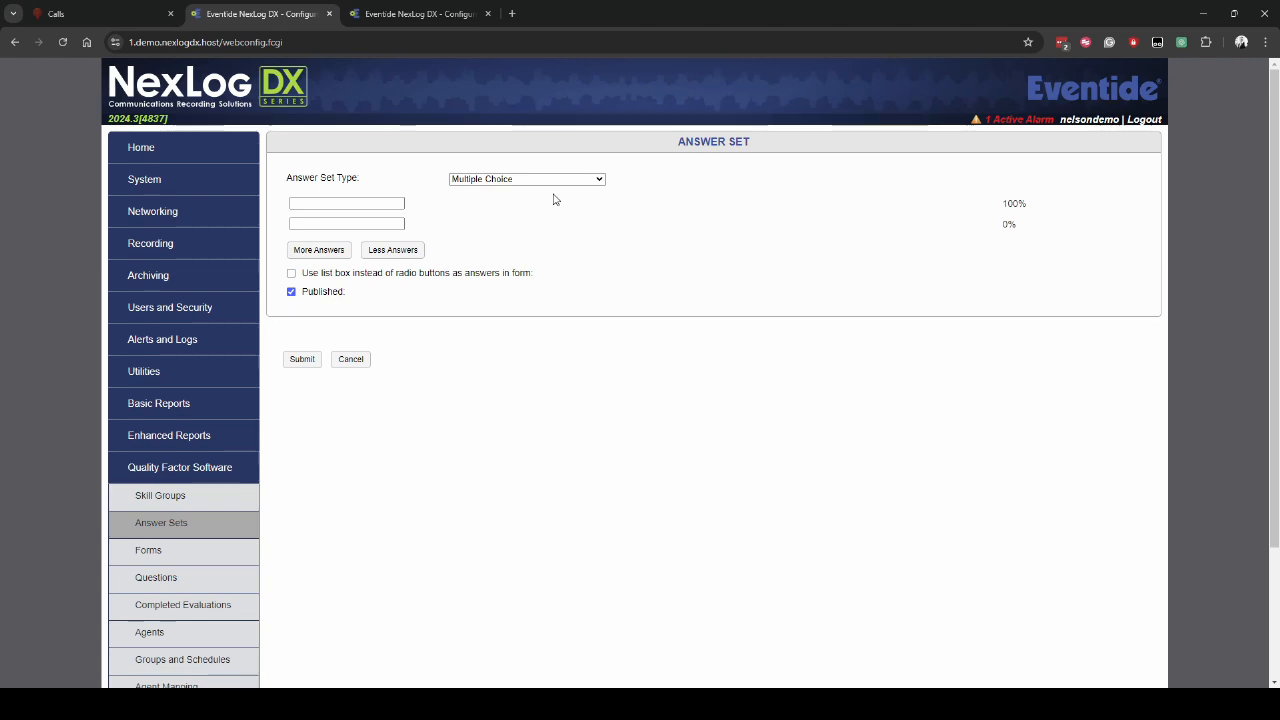
pyautogui.click(359, 202)
pyautogui.click(345, 252)
pyautogui.click(335, 272)
pyautogui.click(342, 293)
pyautogui.click(341, 313)
pyautogui.click(378, 333)
pyautogui.click(384, 316)
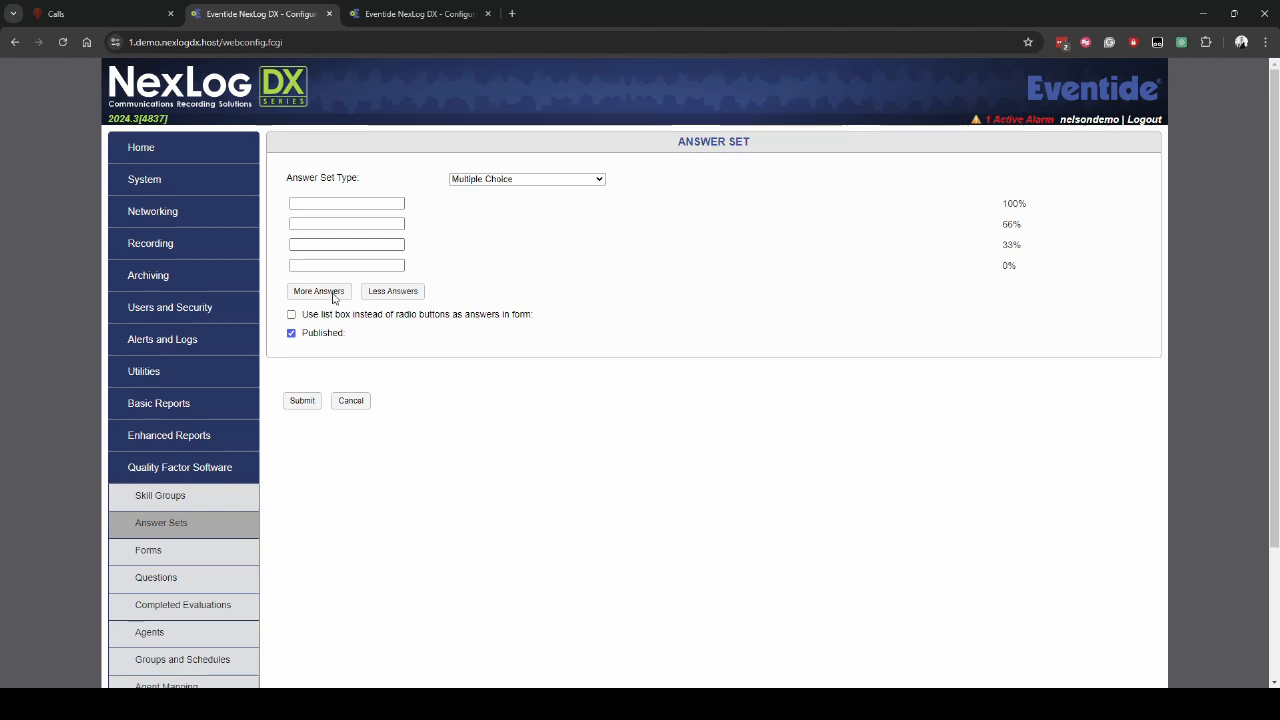
# Fill the four answers with "This", "is", "a" and "test".
pyautogui.click(373, 205)
pyautogui.write('This')
pyautogui.press('Tab')
pyautogui.press('BackSpace')
pyautogui.press('BackSpace')
pyautogui.press('Tab')
pyautogui.write('a')
pyautogui.press('Tab')
pyautogui.write('test')
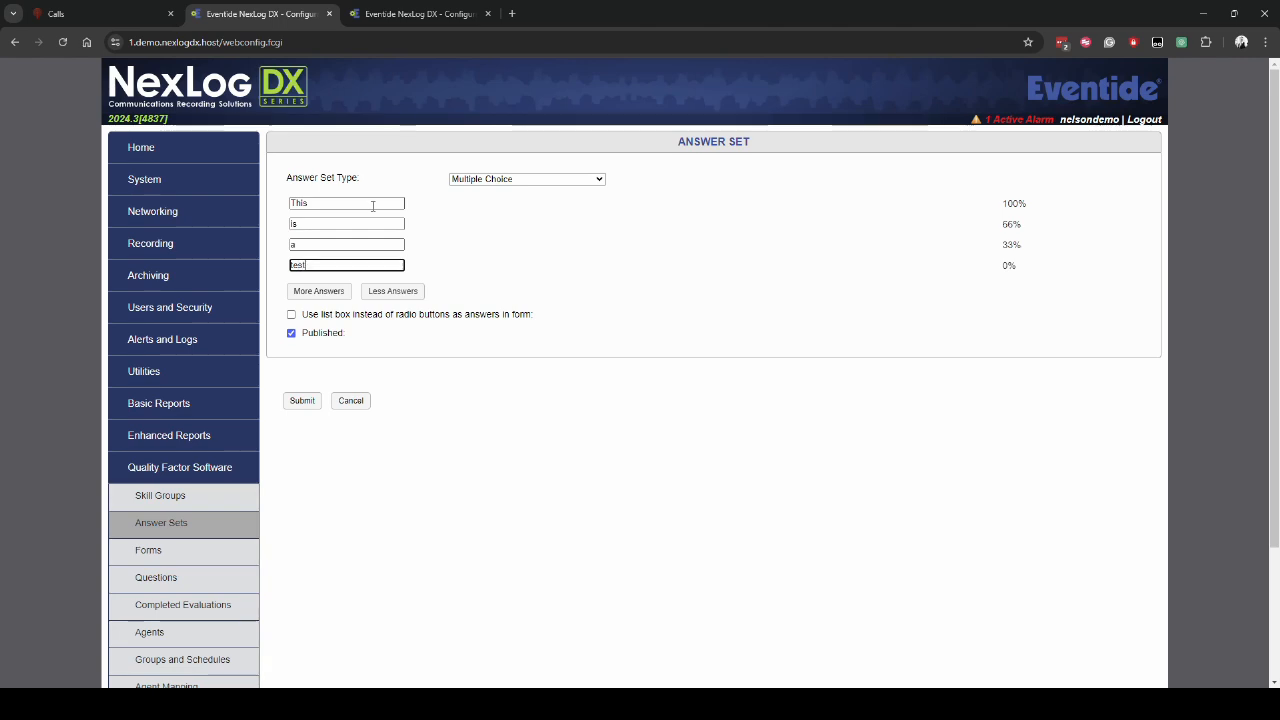
pyautogui.click(678, 320)
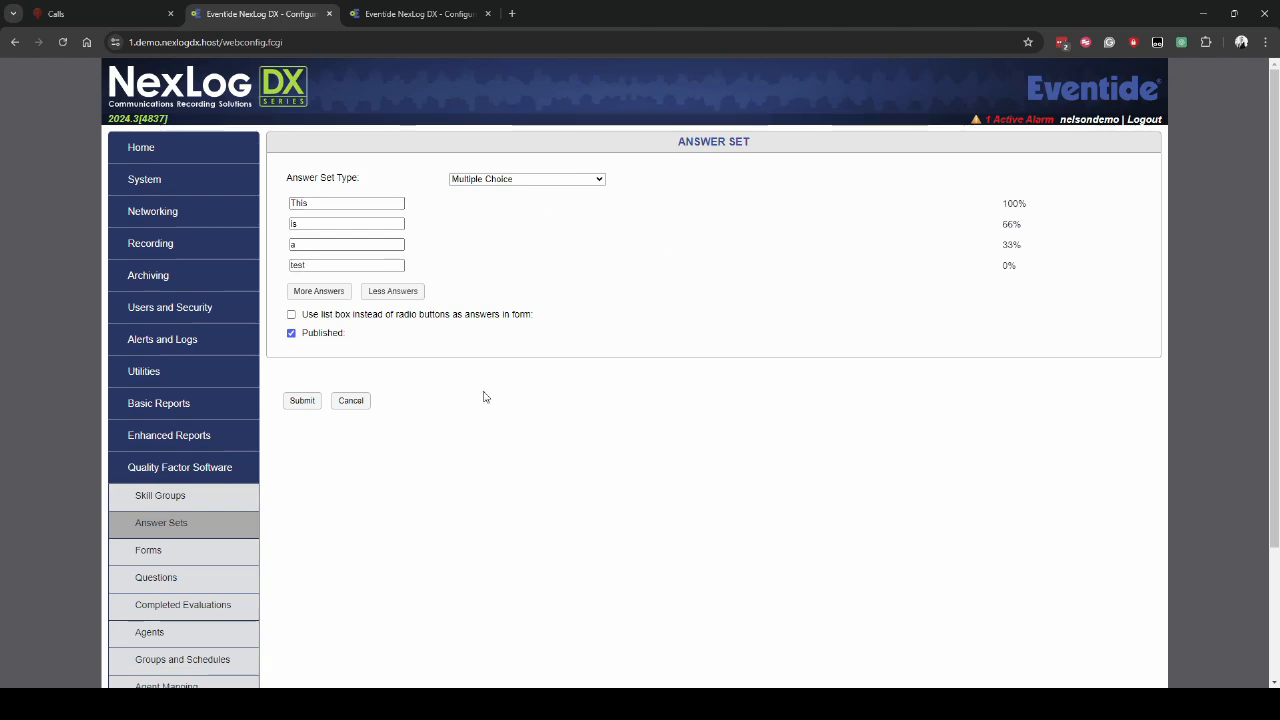
# Make the answers appear in a list box, mark the answer set as unpublished, and submit it.
pyautogui.click(292, 315)
pyautogui.click(292, 335)
pyautogui.click(302, 401)
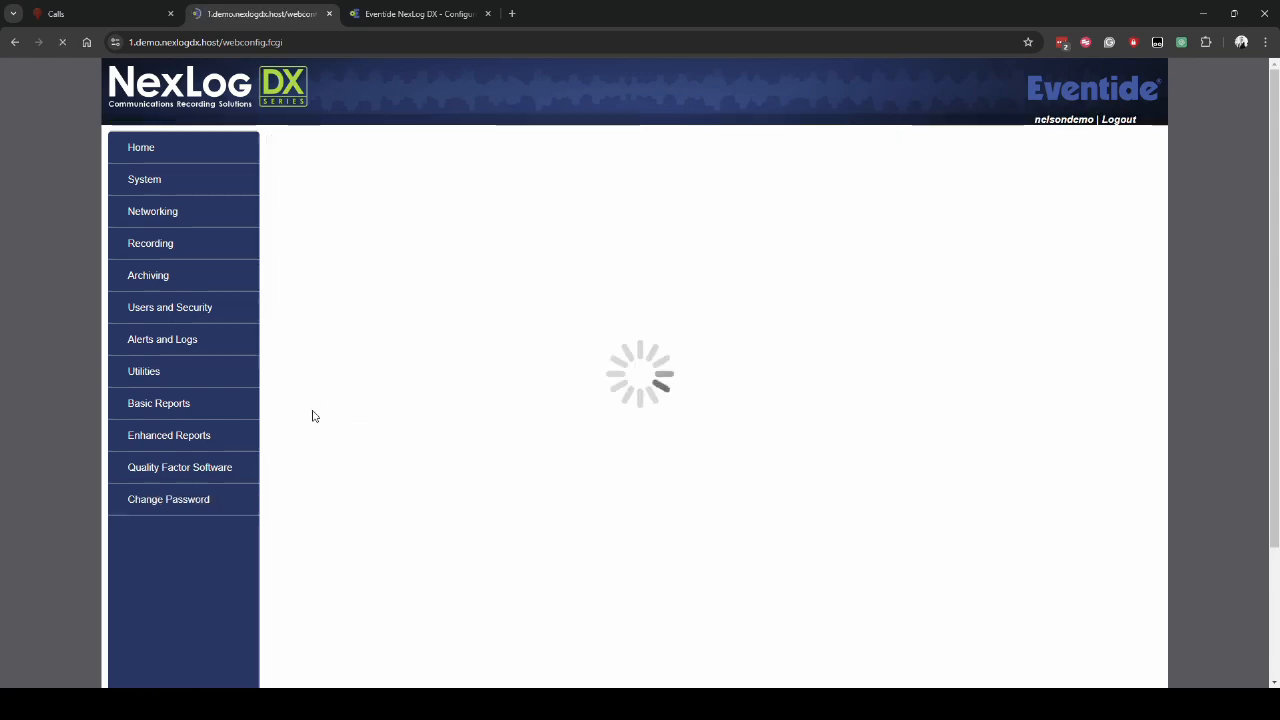
# Look through the Answer Sets list and check the published state of the new "This / is / a / test" set.
pyautogui.scroll(-3, 502, 360)
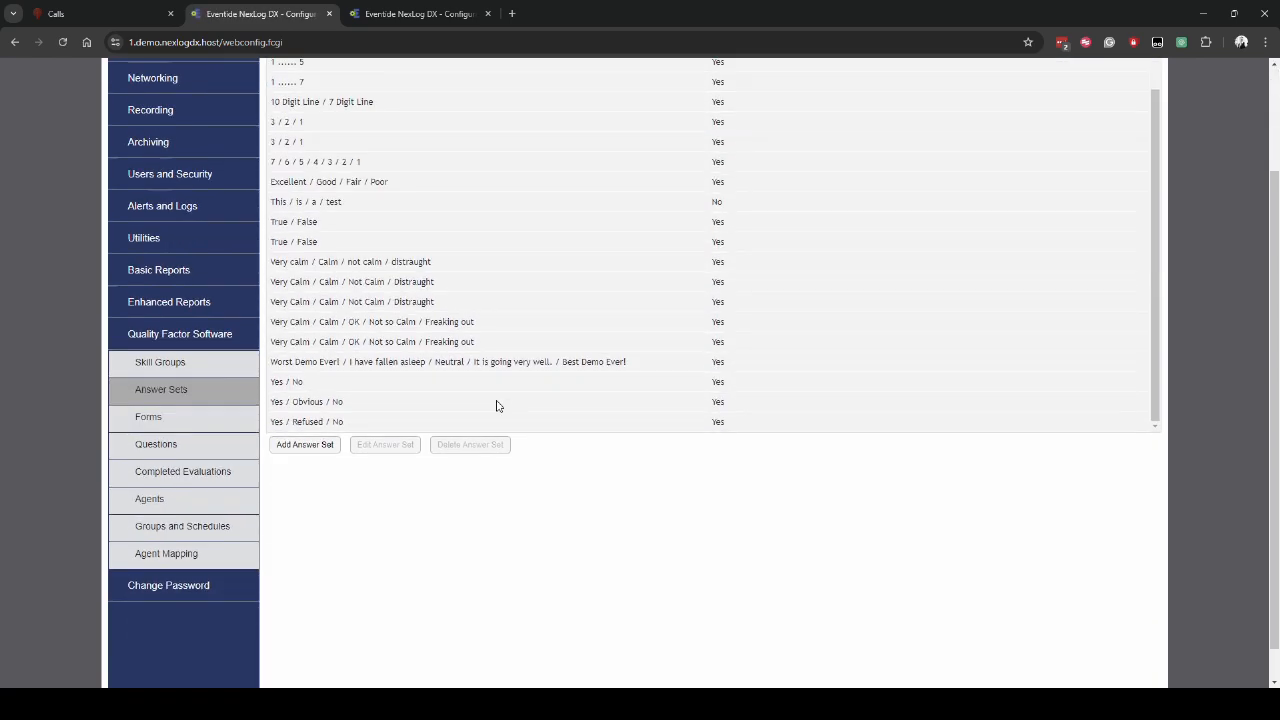
pyautogui.scroll(3, 526, 446)
pyautogui.scroll(1, 594, 440)
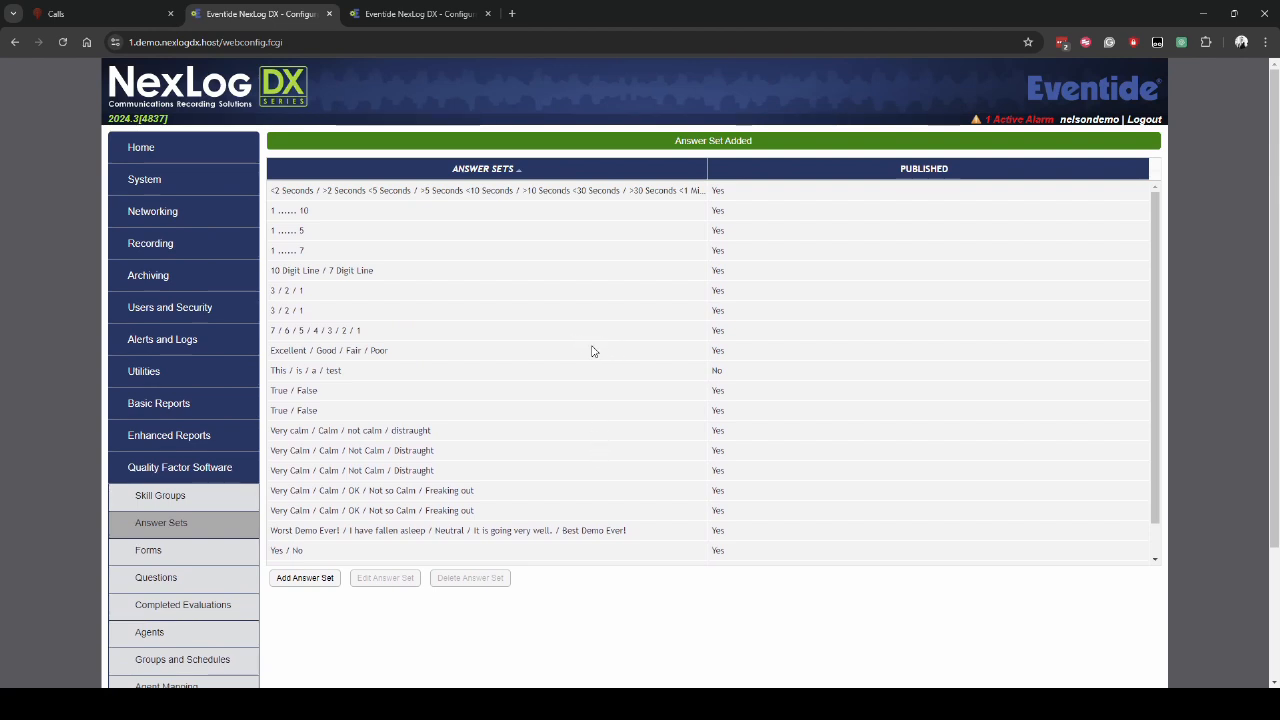
pyautogui.scroll(-1, 591, 356)
pyautogui.scroll(-1, 591, 356)
pyautogui.scroll(1, 591, 366)
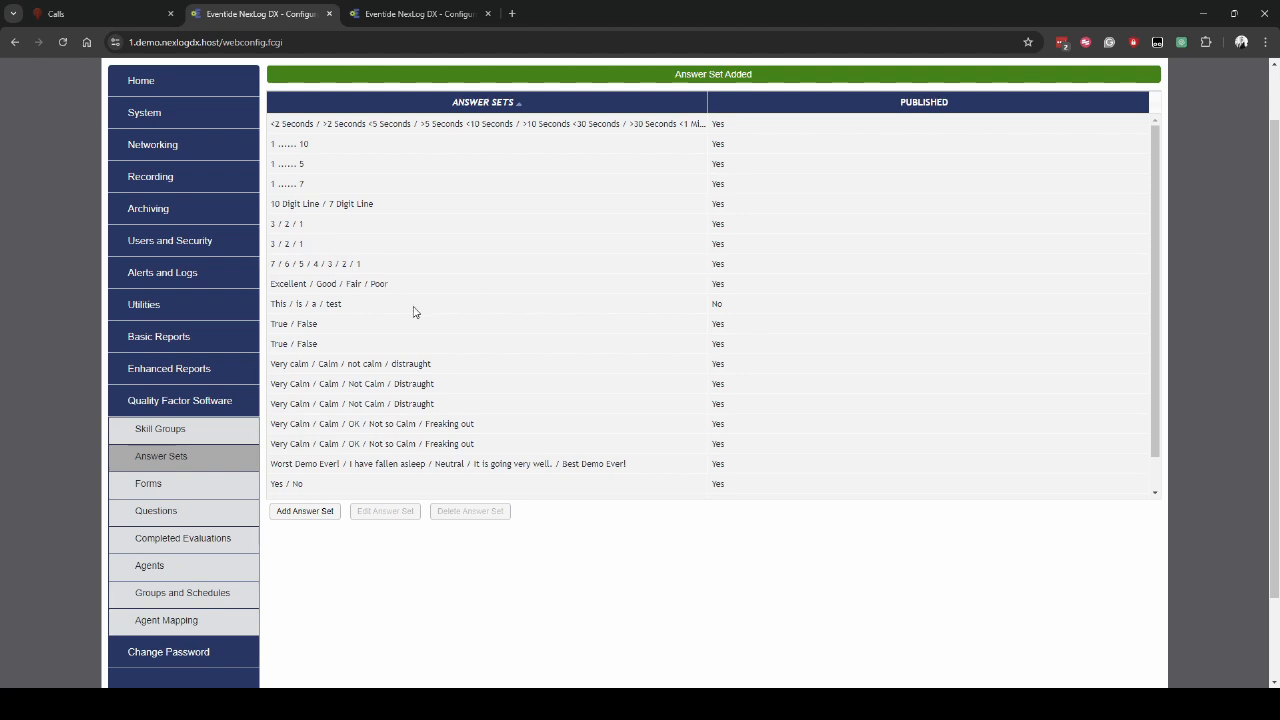
pyautogui.scroll(-1, 455, 377)
pyautogui.scroll(1, 455, 377)
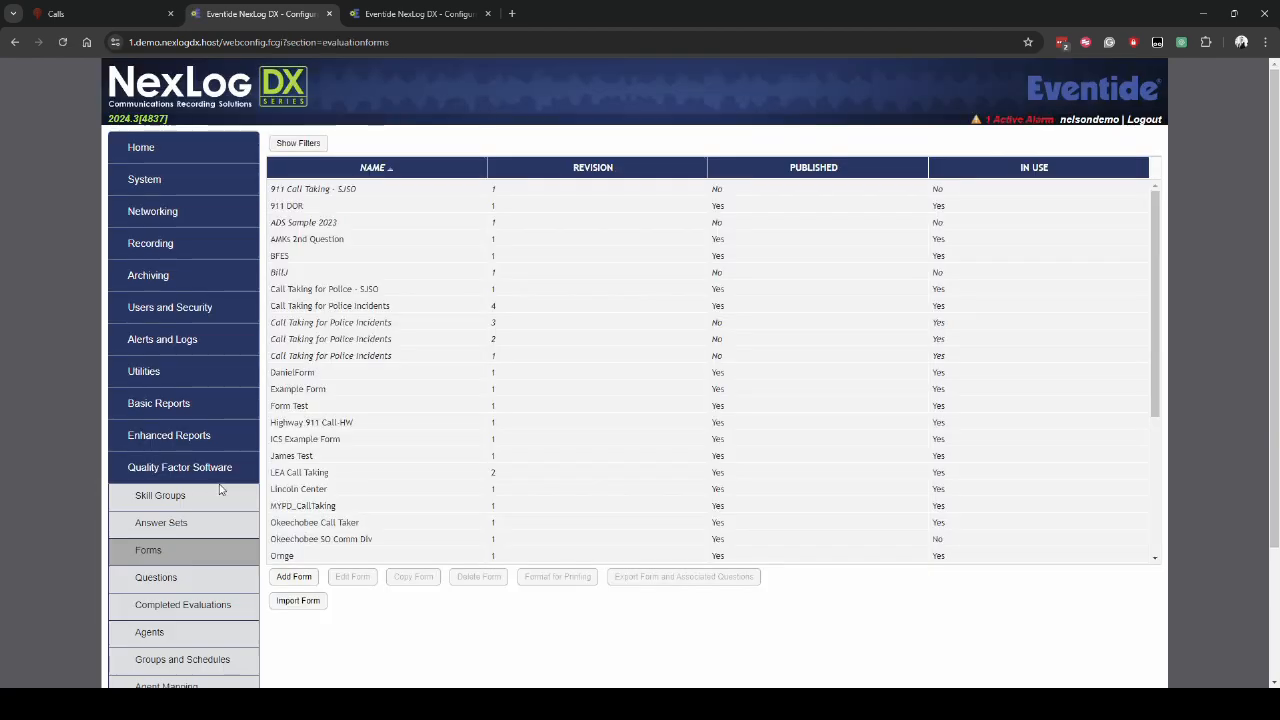
# Open the Forms list and start a form named Test Form with a 50% passing score and 3 flags to fail.
pyautogui.scroll(-2, 504, 365)
pyautogui.scroll(3, 504, 365)
pyautogui.click(294, 576)
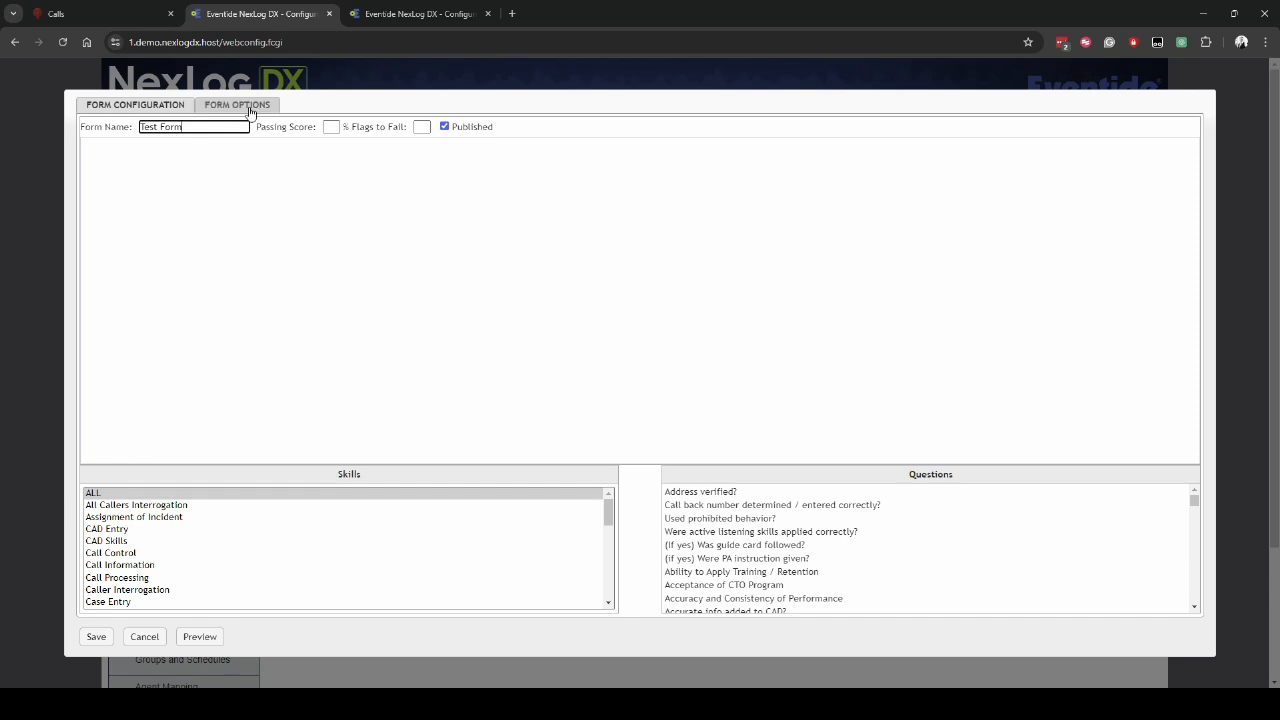
pyautogui.click(396, 102)
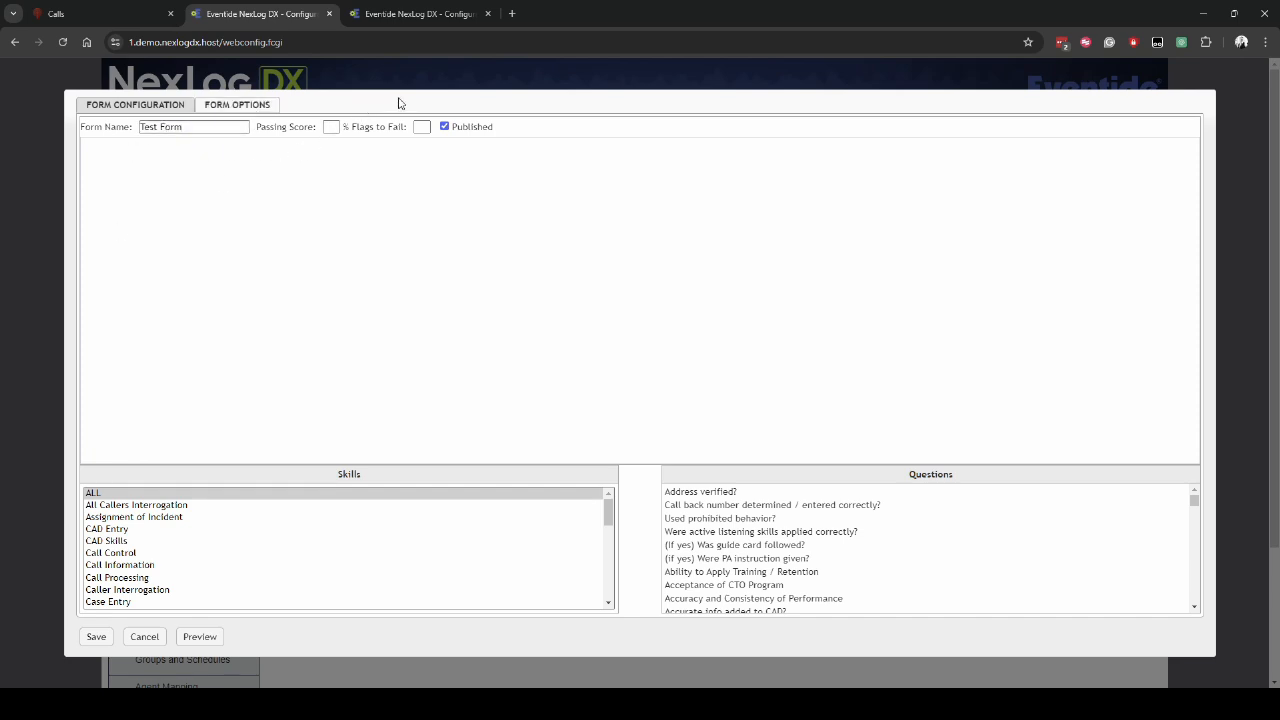
pyautogui.click(331, 127)
pyautogui.press('Tab')
pyautogui.click(685, 216)
# Browse the questions offered under skills such as CAD Entry, Call Control and All Callers Interrogation, ending with ALL skills.
pyautogui.scroll(-1, 790, 528)
pyautogui.scroll(1, 795, 530)
pyautogui.click(179, 507)
pyautogui.click(176, 518)
pyautogui.click(131, 530)
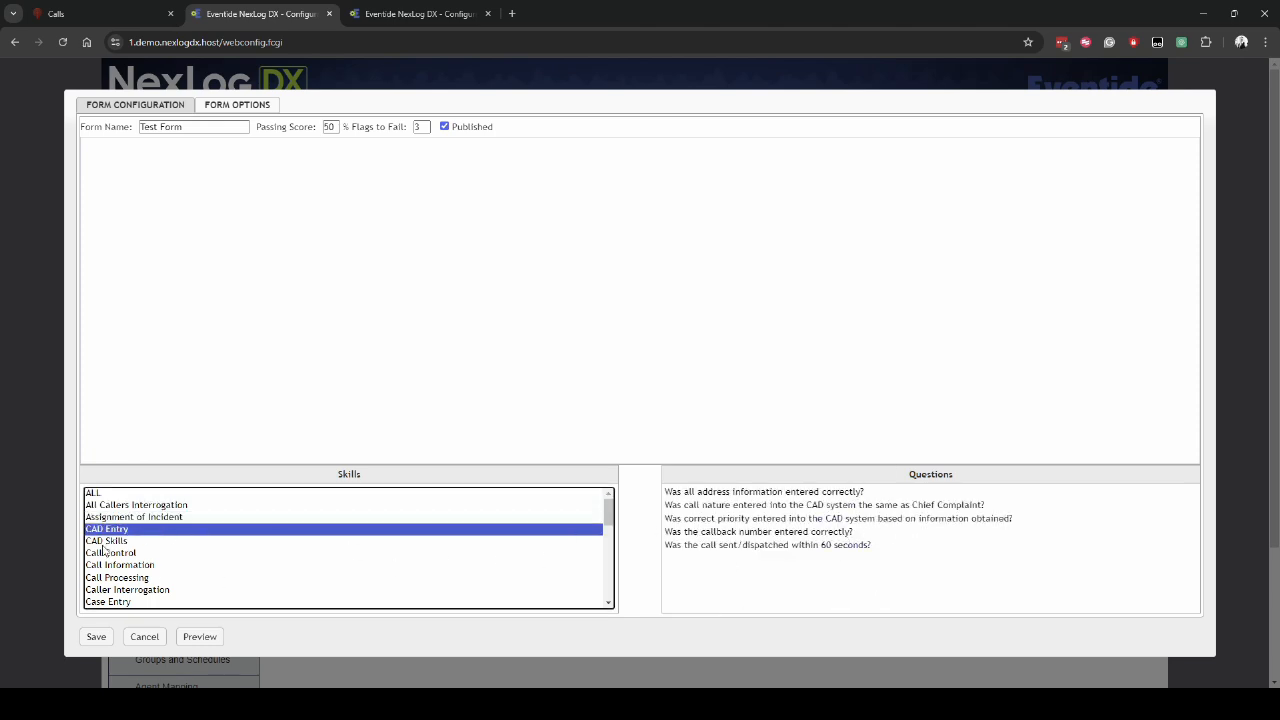
pyautogui.click(105, 541)
pyautogui.click(116, 553)
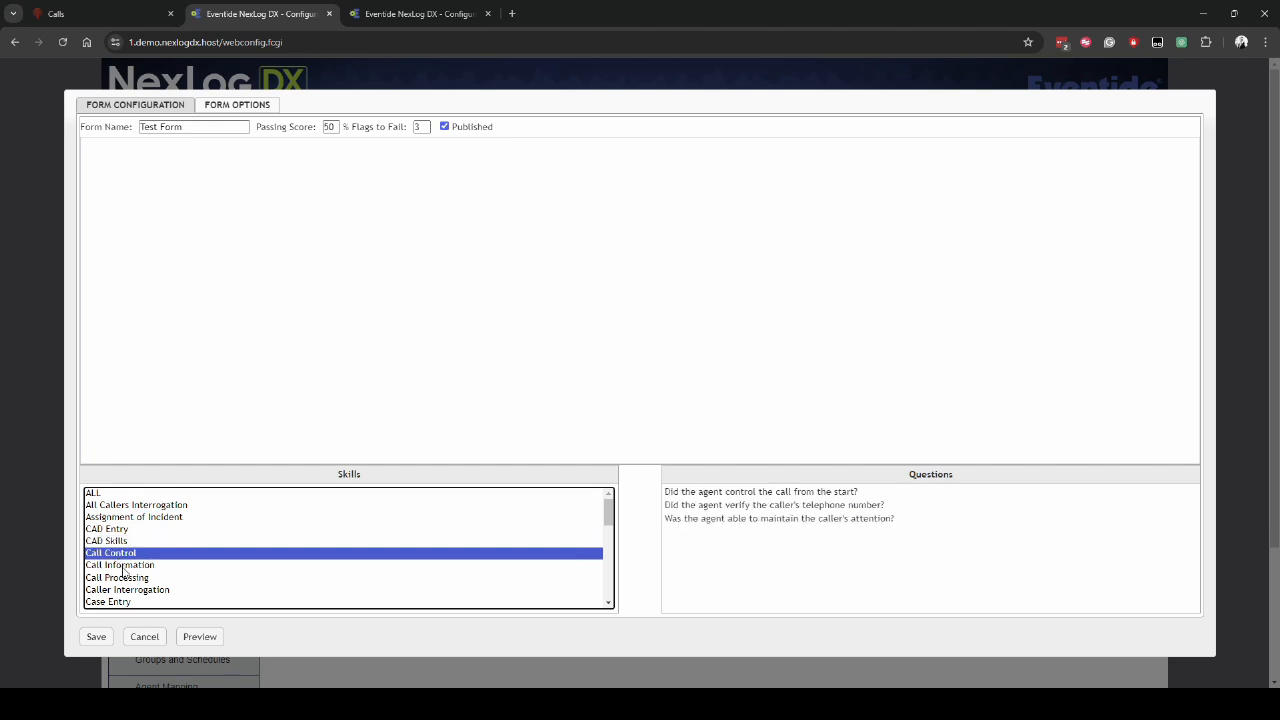
pyautogui.click(123, 566)
pyautogui.click(129, 507)
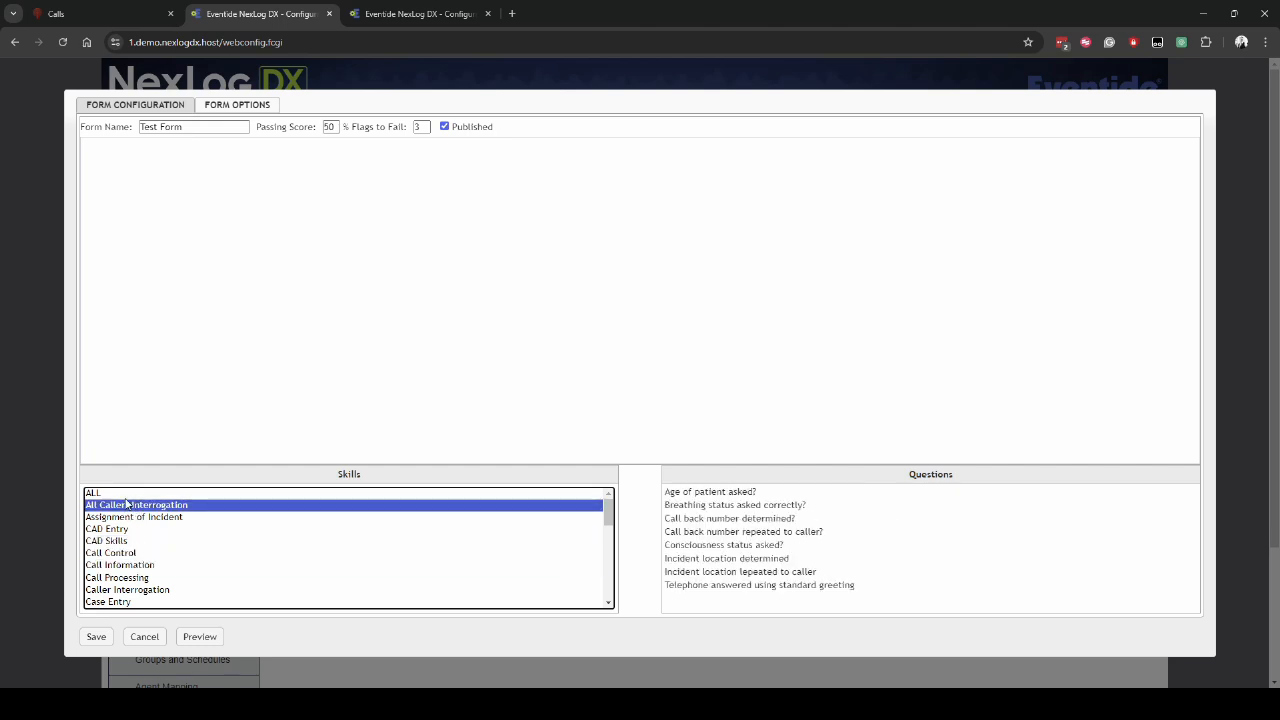
pyautogui.click(122, 493)
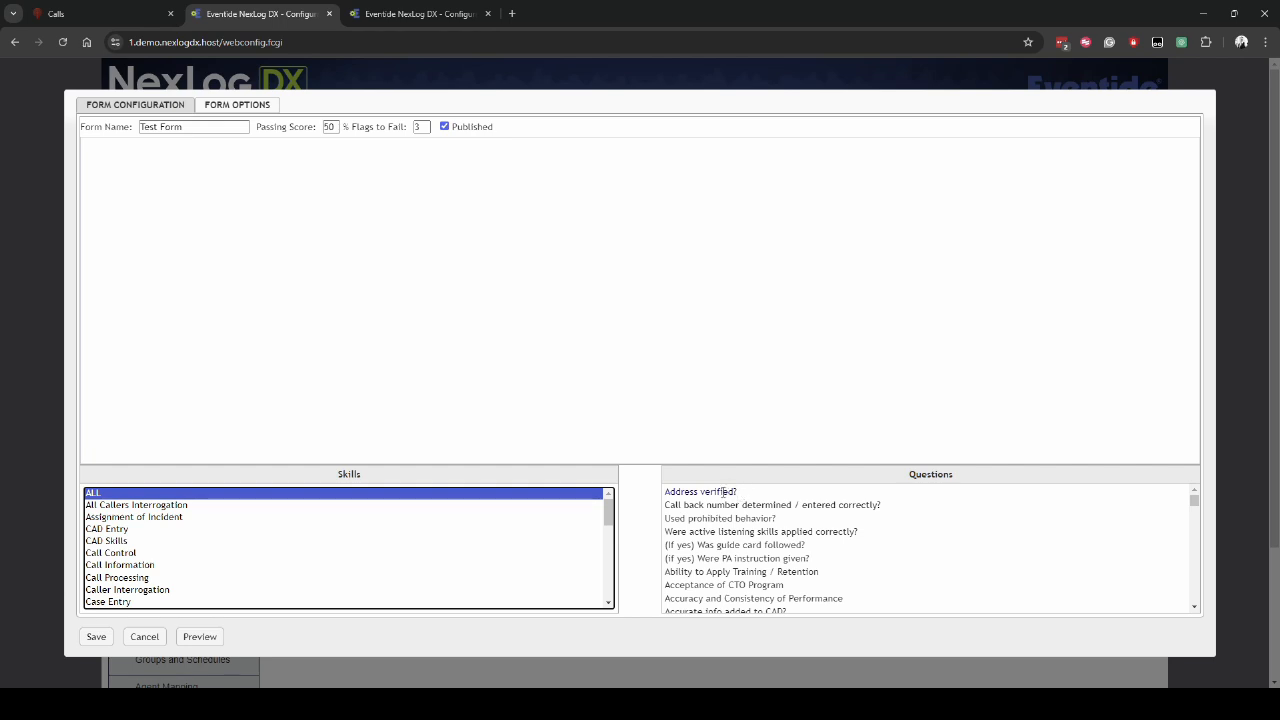
# Add four questions to Test Form: address determined, caller transferred to another agency, age of patient, and pertinent CAD information disseminated.
pyautogui.click(232, 105)
pyautogui.click(155, 107)
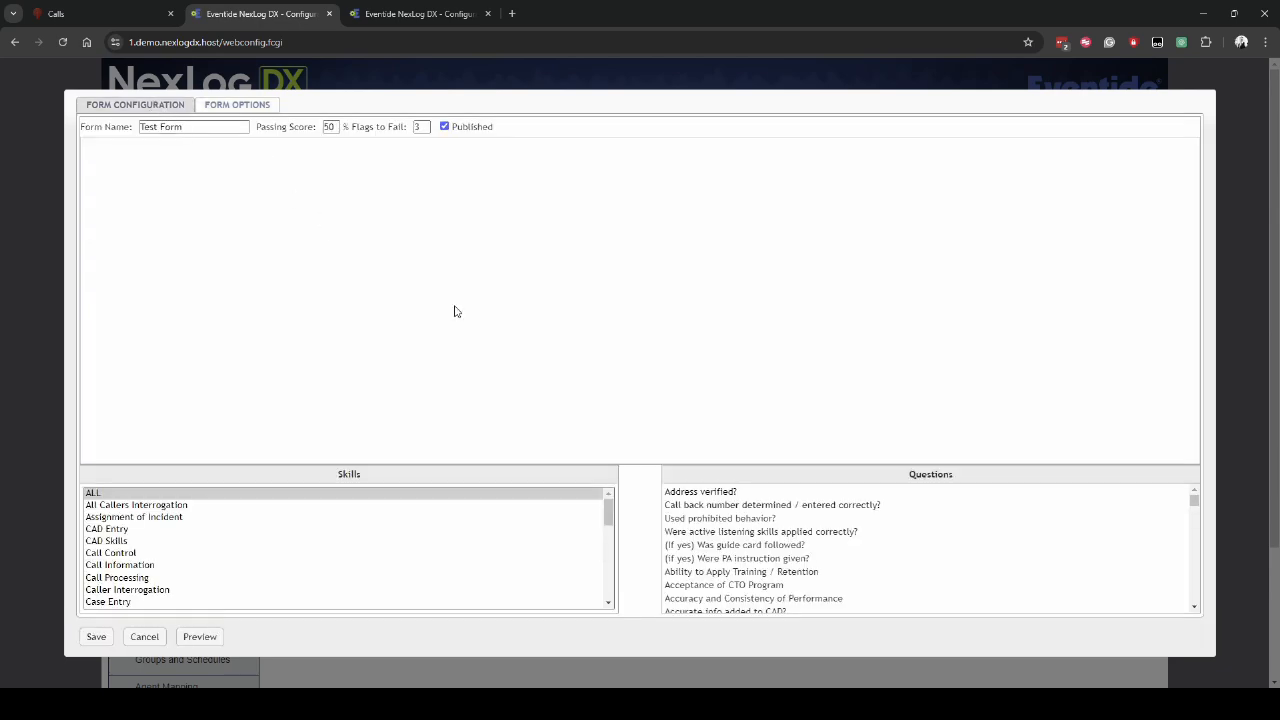
pyautogui.click(237, 496)
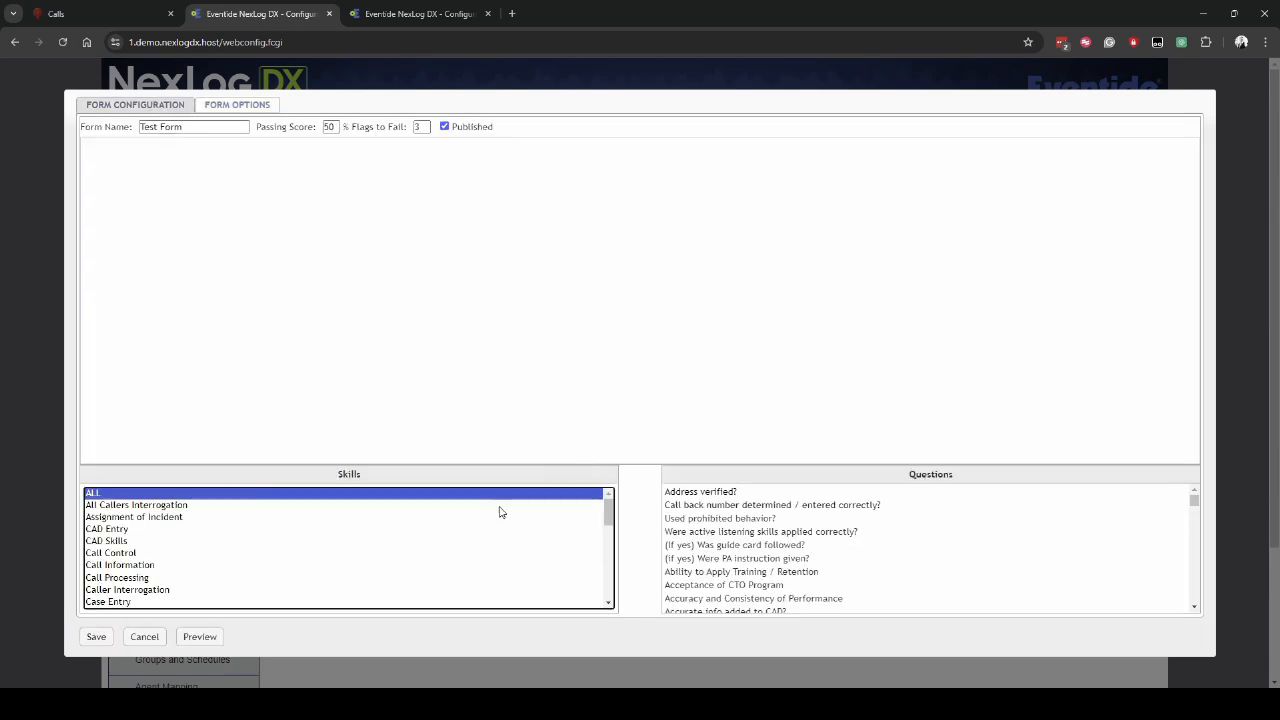
pyautogui.scroll(-20, 809, 560)
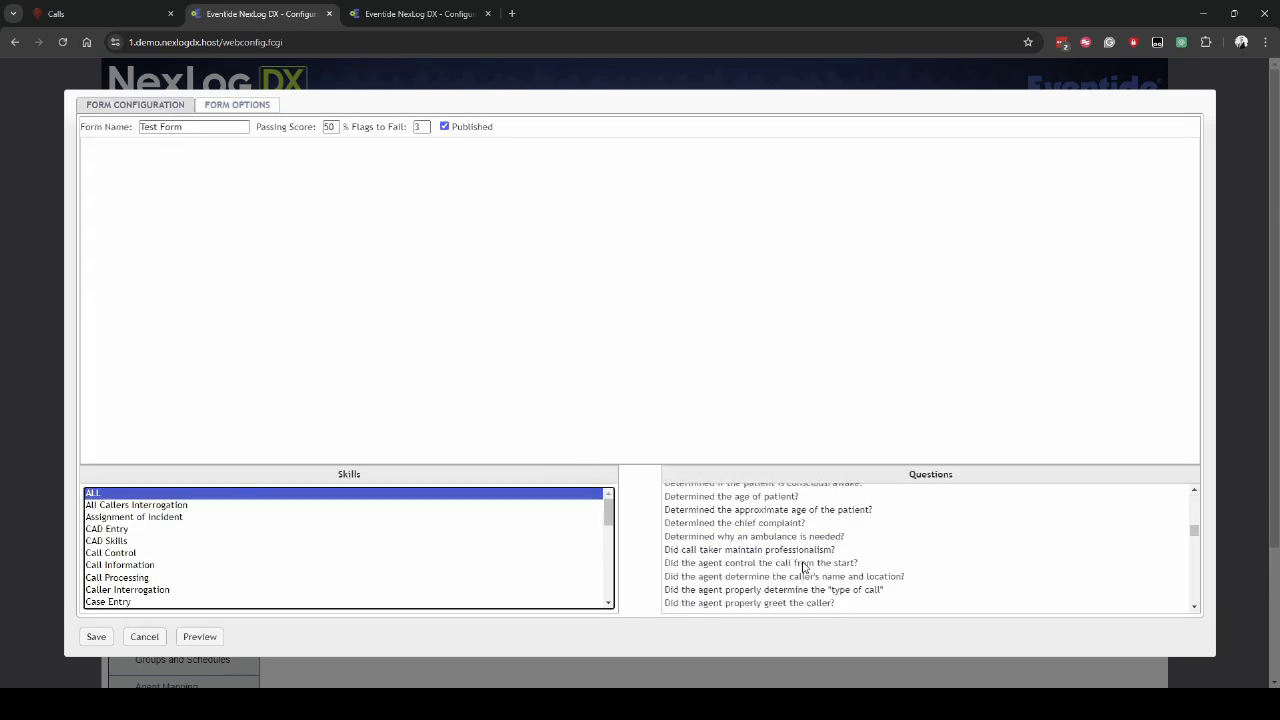
pyautogui.scroll(20, 800, 565)
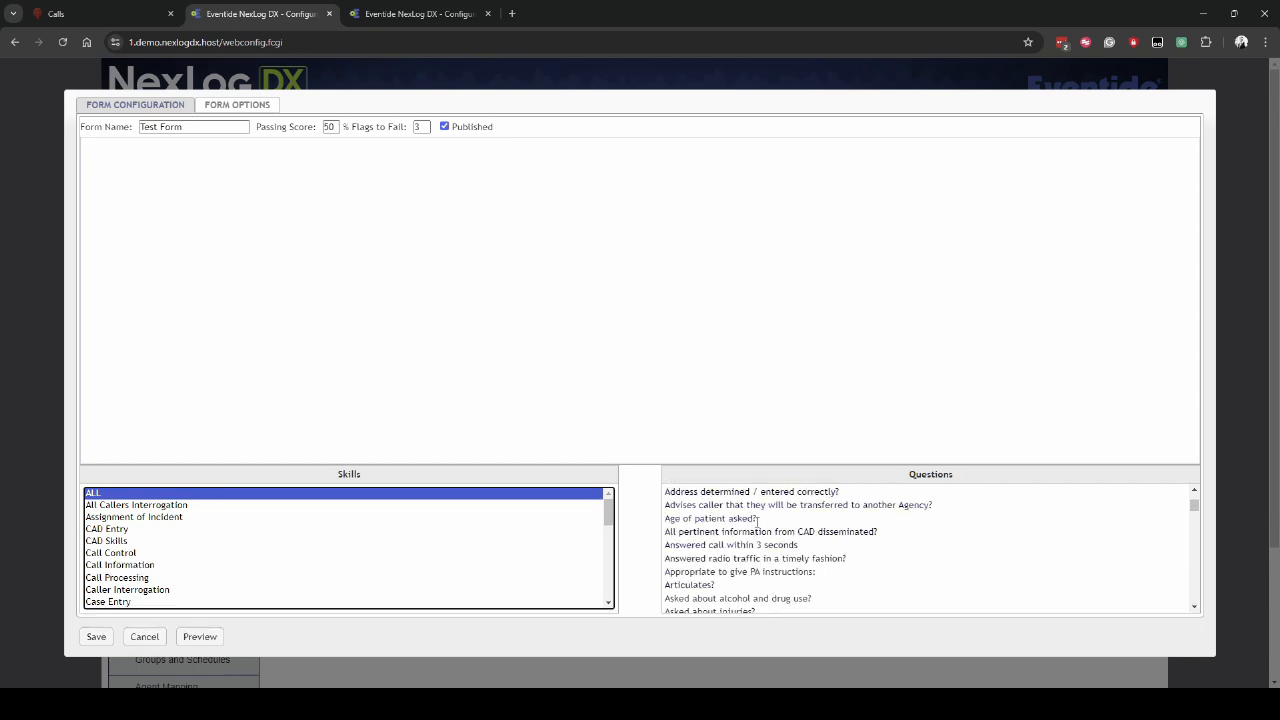
pyautogui.click(761, 492)
pyautogui.moveTo(727, 495); pyautogui.dragTo(195, 193)
pyautogui.moveTo(790, 505); pyautogui.dragTo(440, 277)
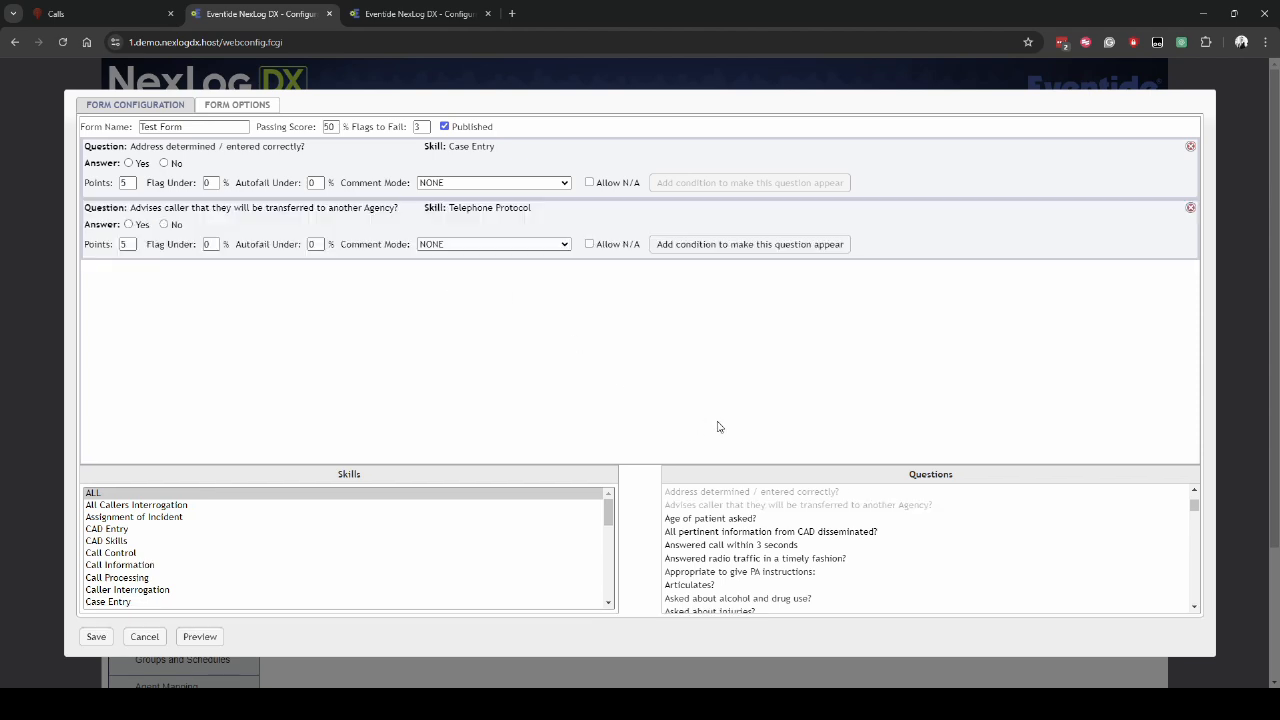
pyautogui.moveTo(750, 518); pyautogui.dragTo(362, 308)
pyautogui.moveTo(725, 531); pyautogui.dragTo(347, 360)
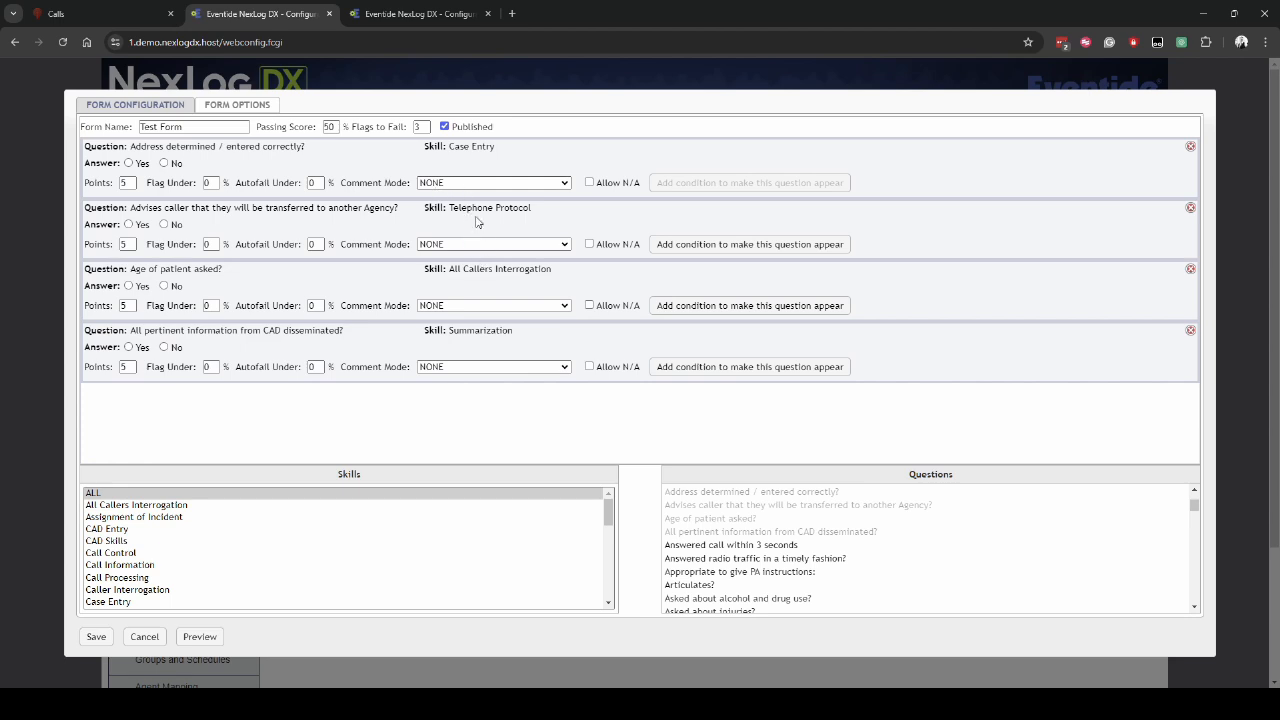
# Set the address question's comment mode to REQUIRE IF FLAGGED and the form's evaluation comment mode to None, and cancel the new form.
pyautogui.click(515, 250)
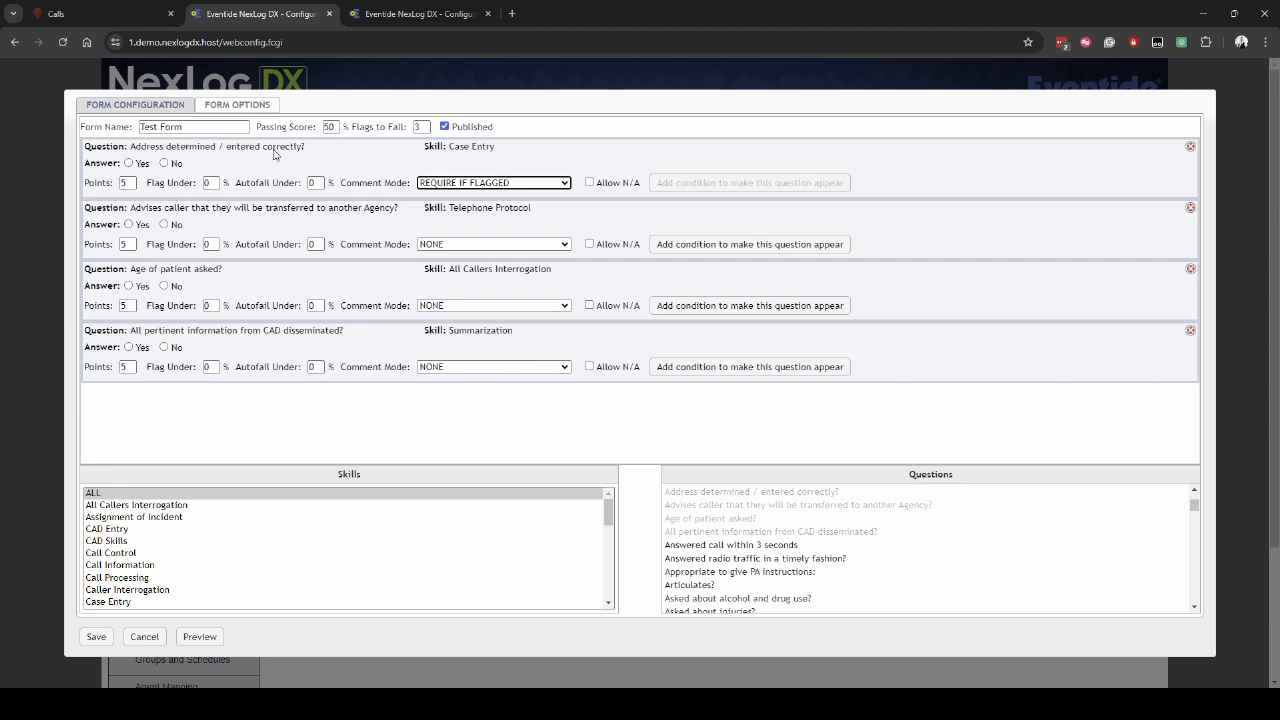
pyautogui.click(251, 105)
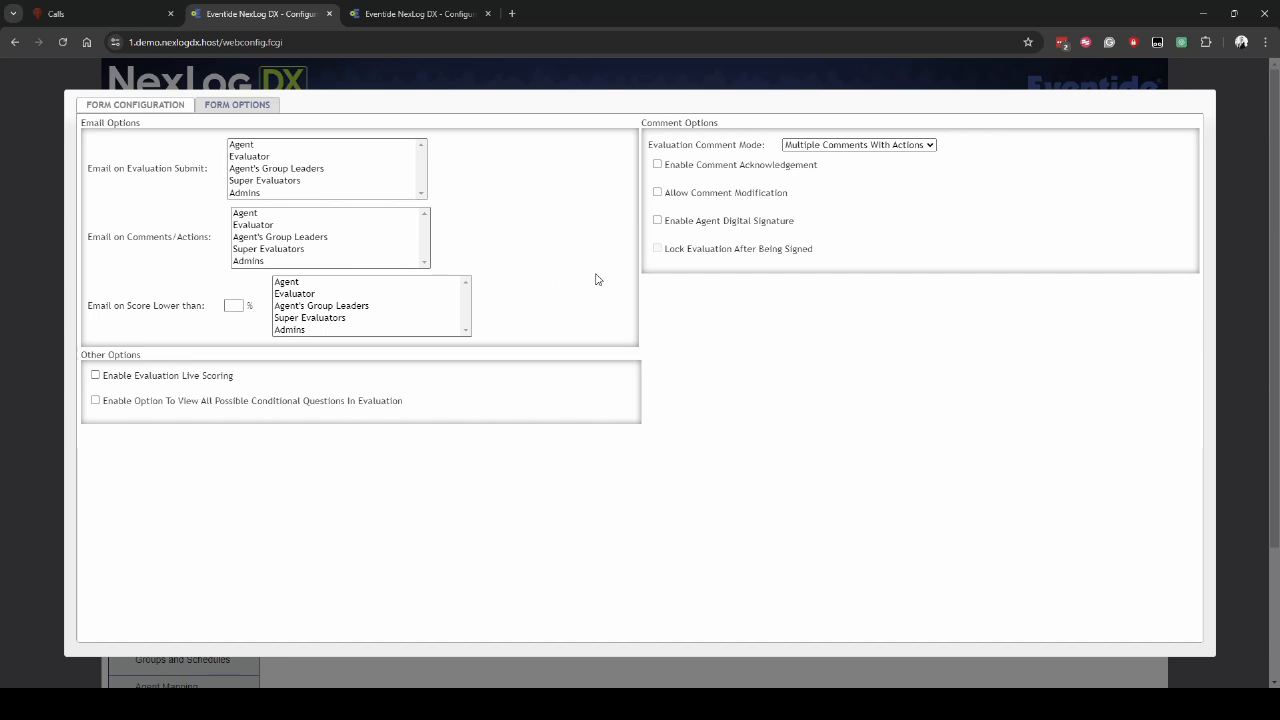
pyautogui.click(863, 146)
pyautogui.click(850, 165)
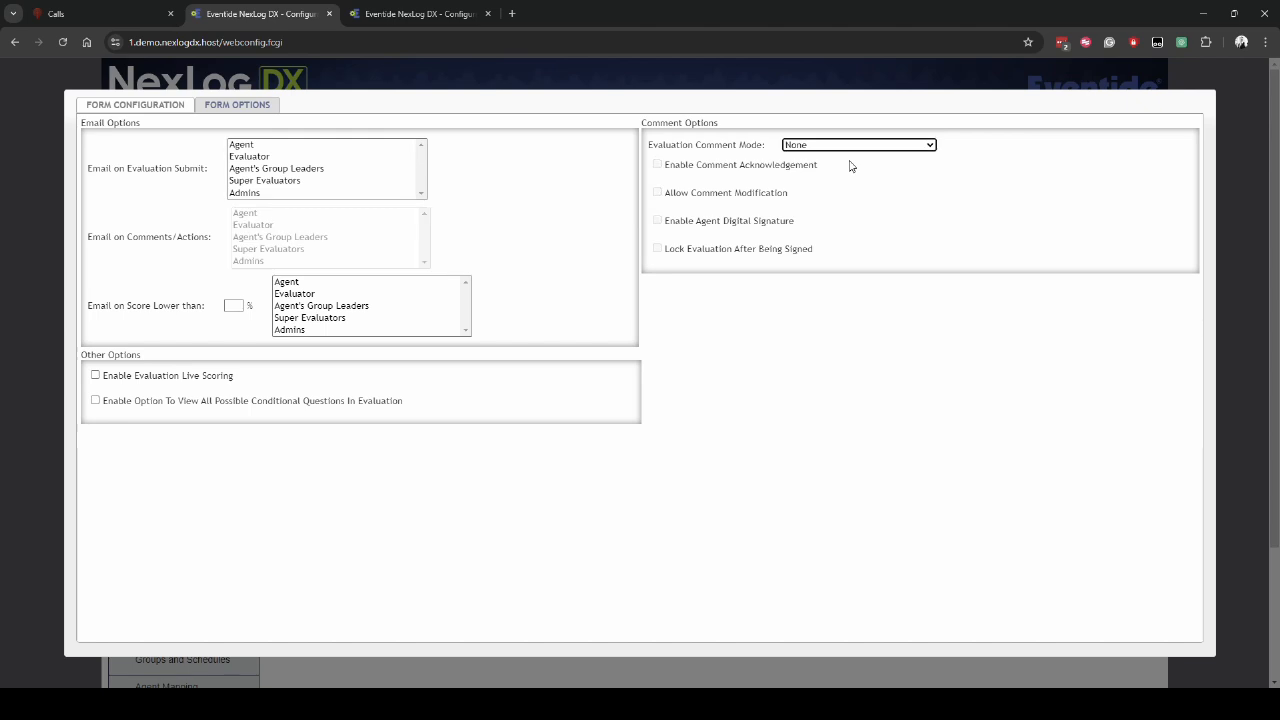
pyautogui.click(658, 252)
pyautogui.click(166, 104)
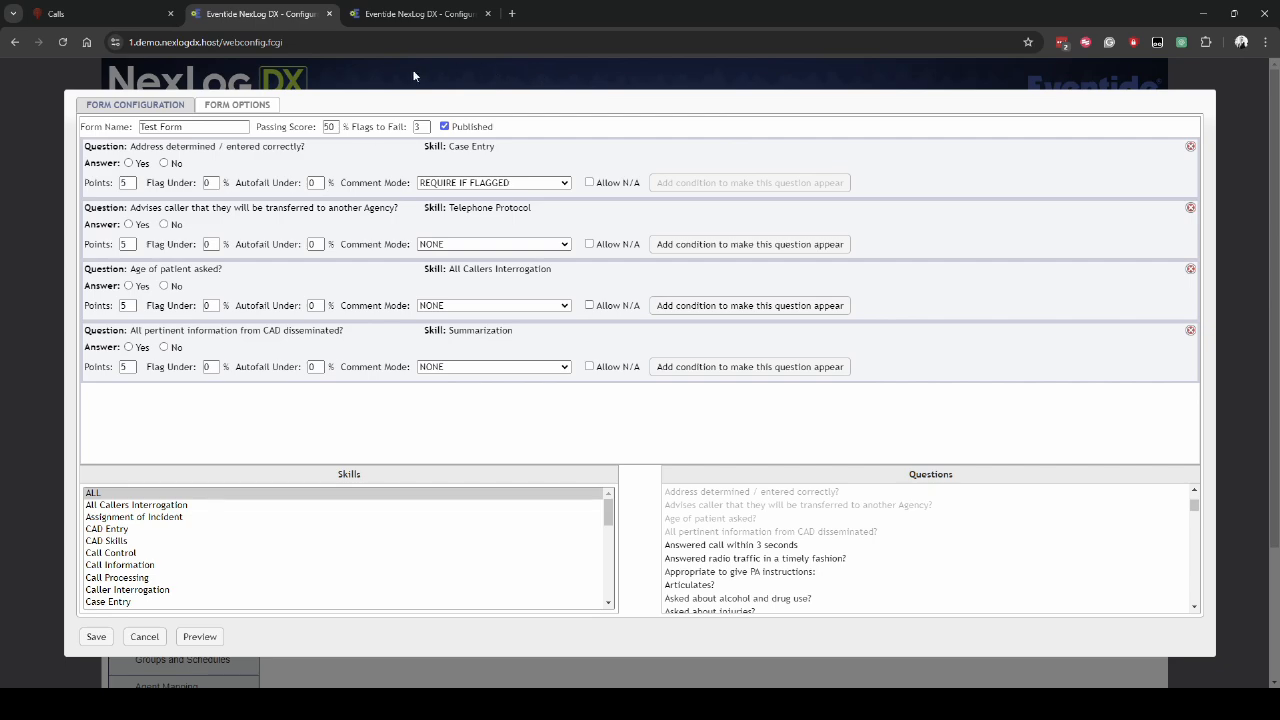
pyautogui.click(144, 637)
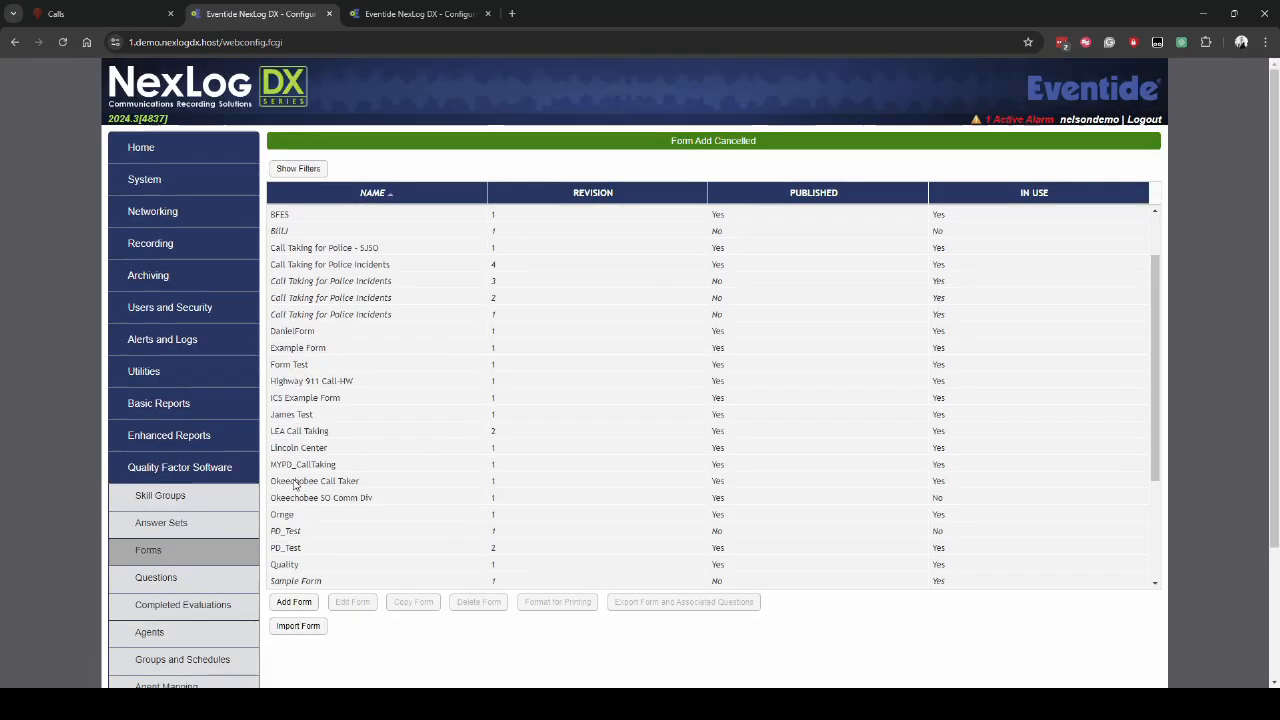
# Review the existing forms, and open the Agents list to examine the agents' IDs, names and associated usernames.
pyautogui.scroll(-2, 855, 630)
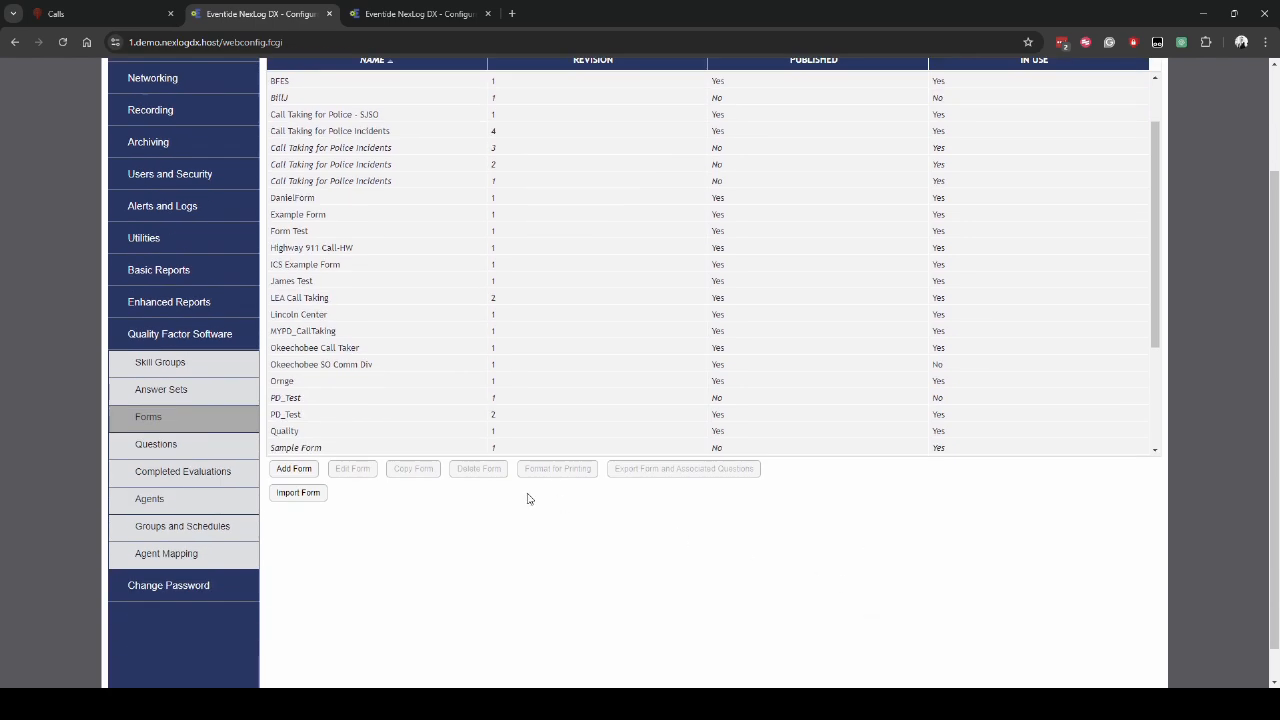
pyautogui.scroll(3, 484, 450)
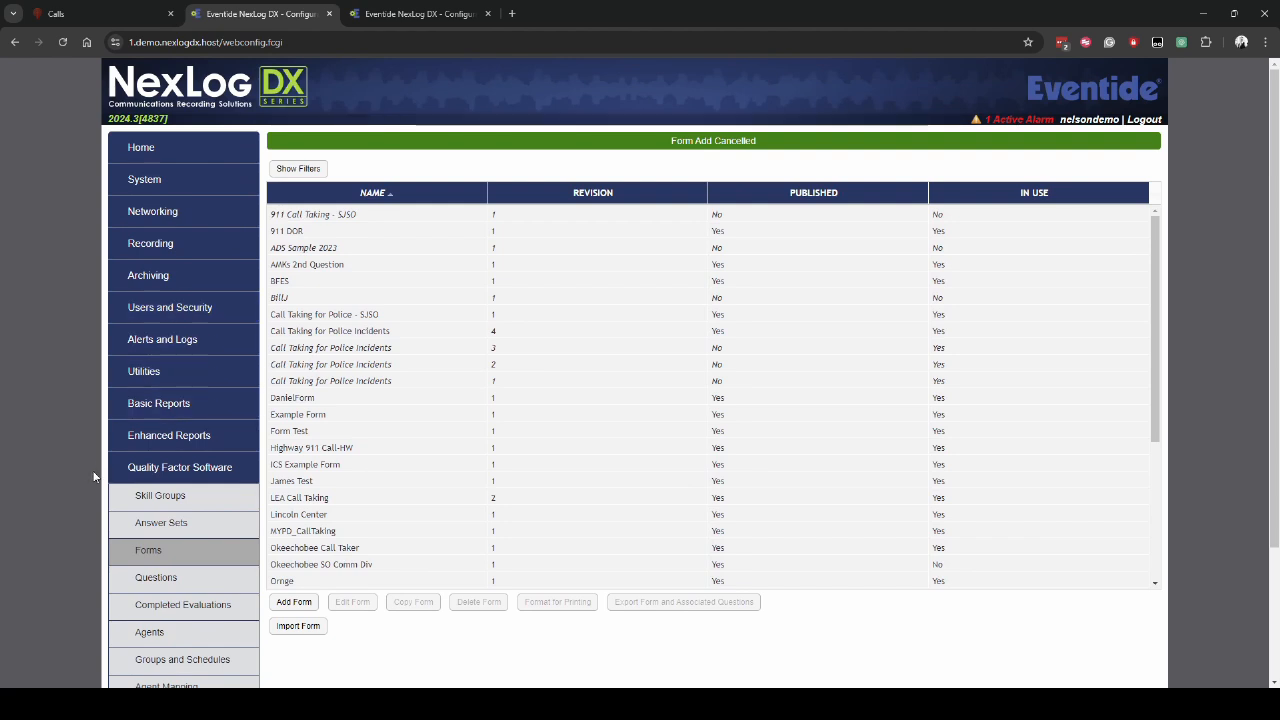
pyautogui.scroll(-2, 180, 450)
pyautogui.click(180, 570)
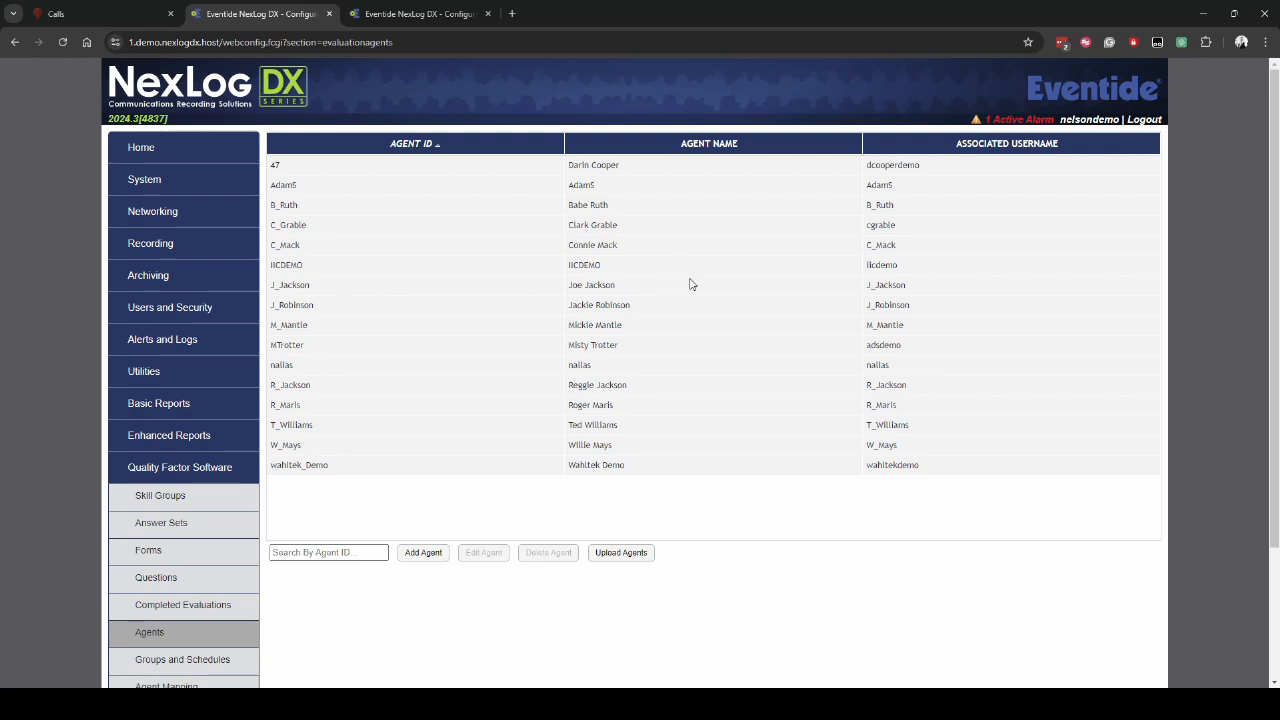
pyautogui.click(897, 167)
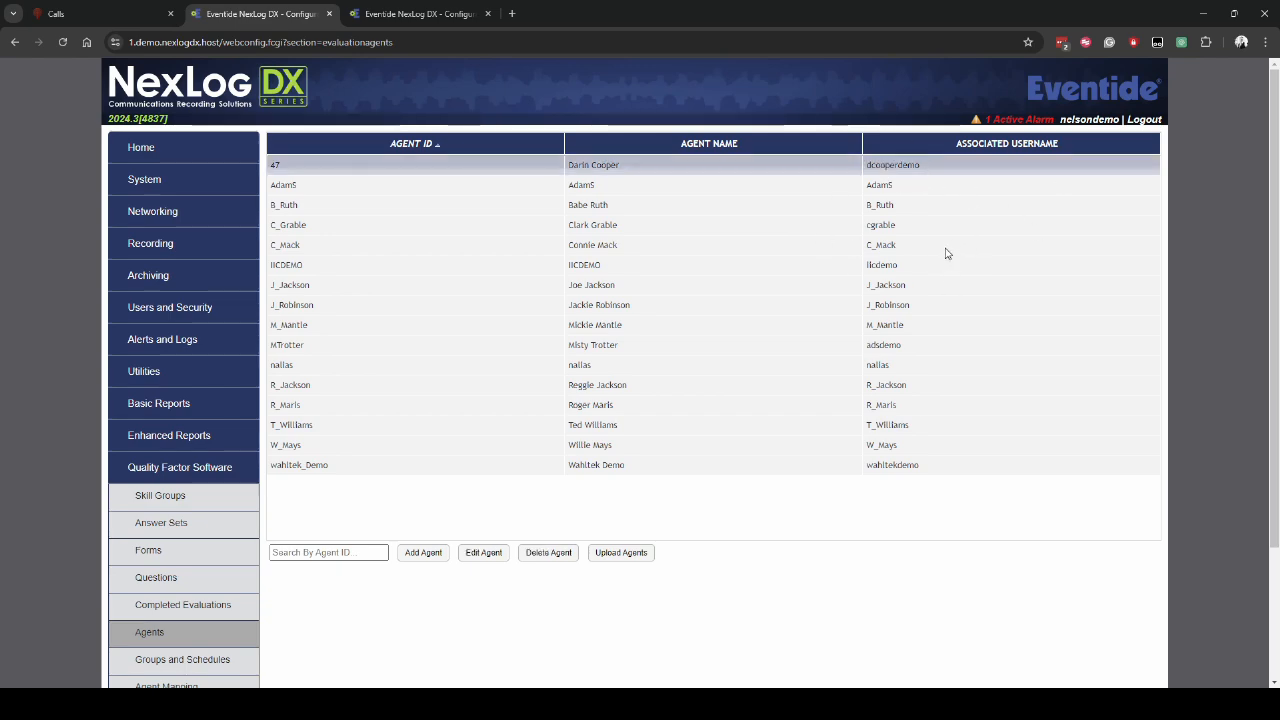
pyautogui.scroll(-3, 665, 320)
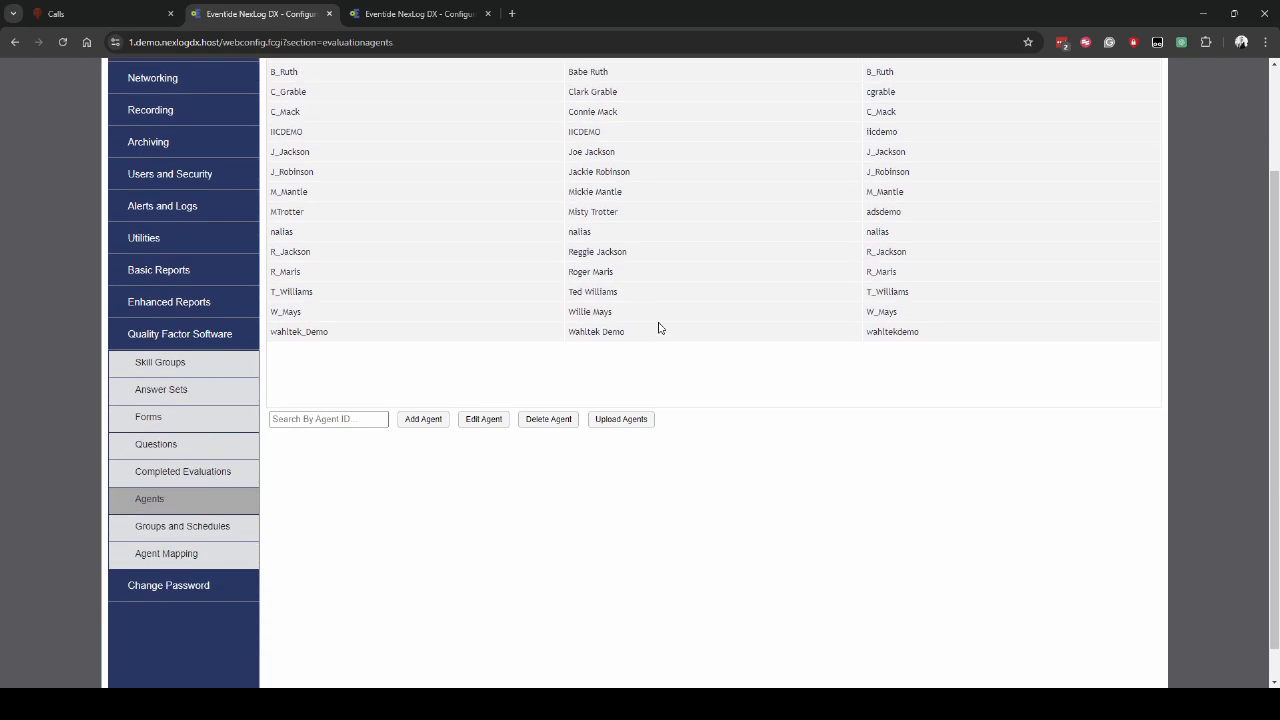
pyautogui.scroll(3, 700, 362)
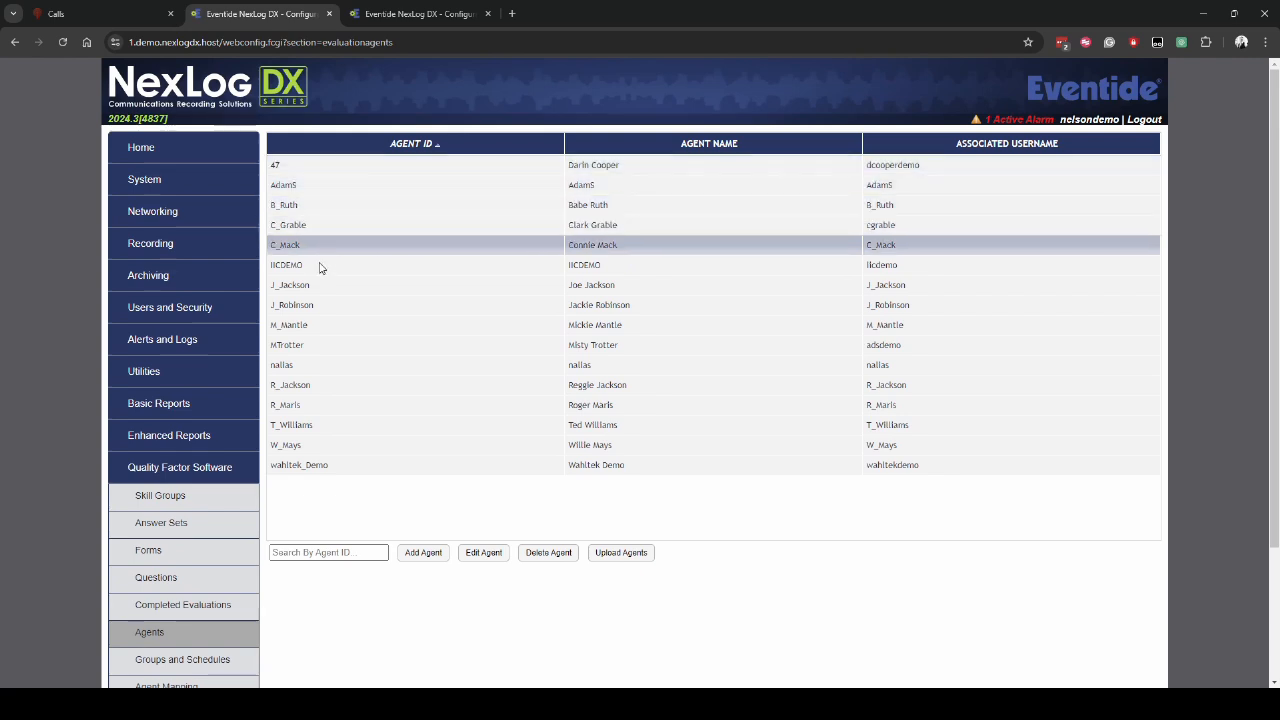
pyautogui.scroll(-1, 394, 271)
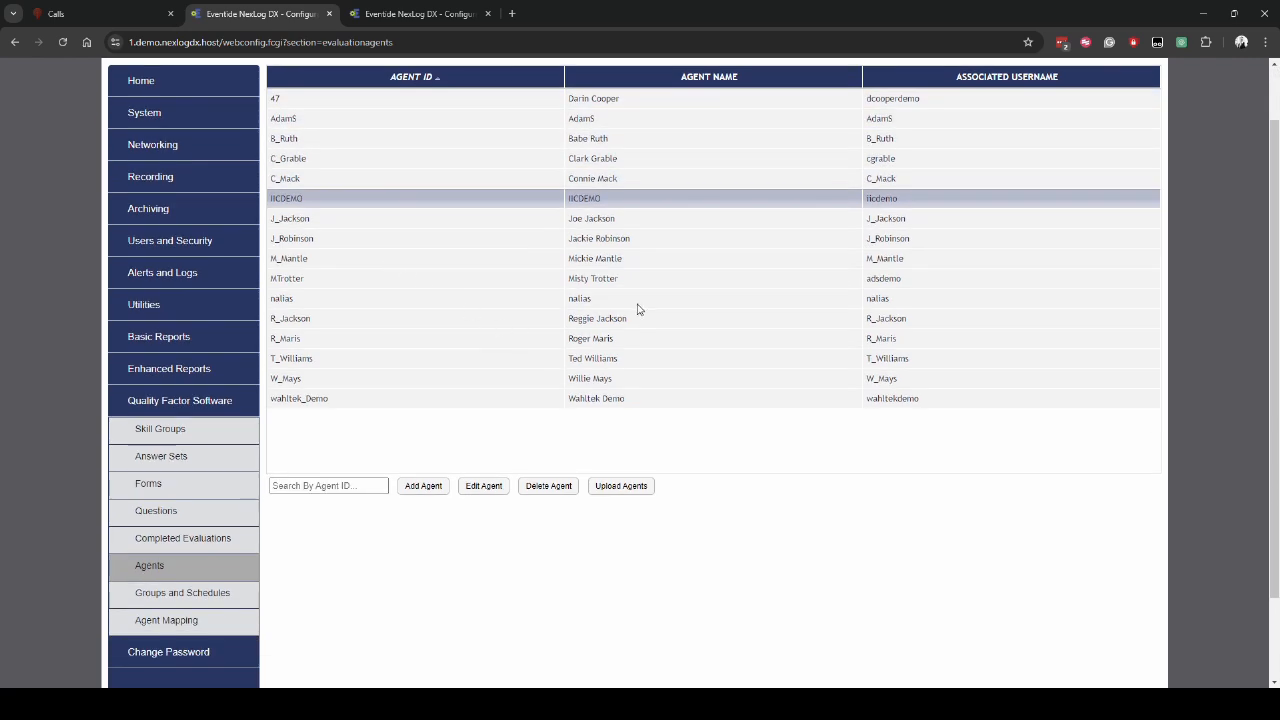
pyautogui.scroll(1, 647, 308)
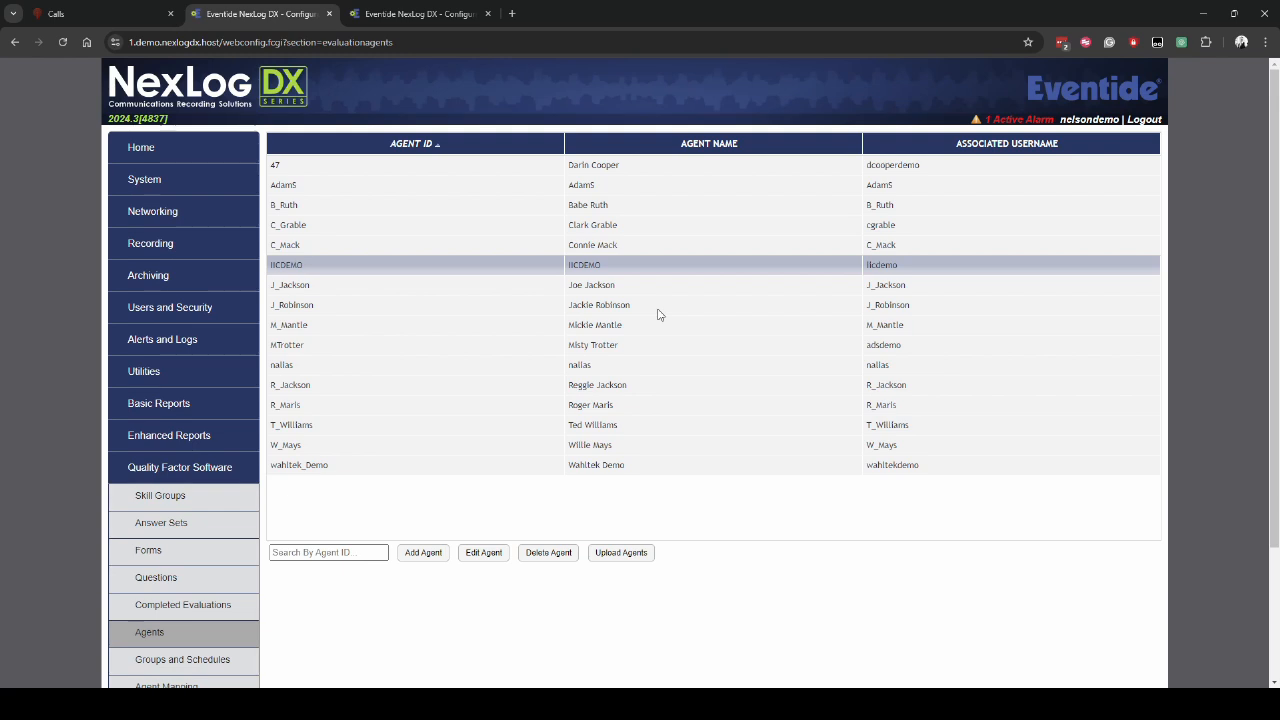
# Switch to the MediaWorks DX client at 1.demo.nexlogdx.host in the second Configuration Manager tab and close the Call Properties panel.
pyautogui.click(424, 14)
pyautogui.moveTo(324, 43); pyautogui.dragTo(261, 43)
pyautogui.press('BackSpace')
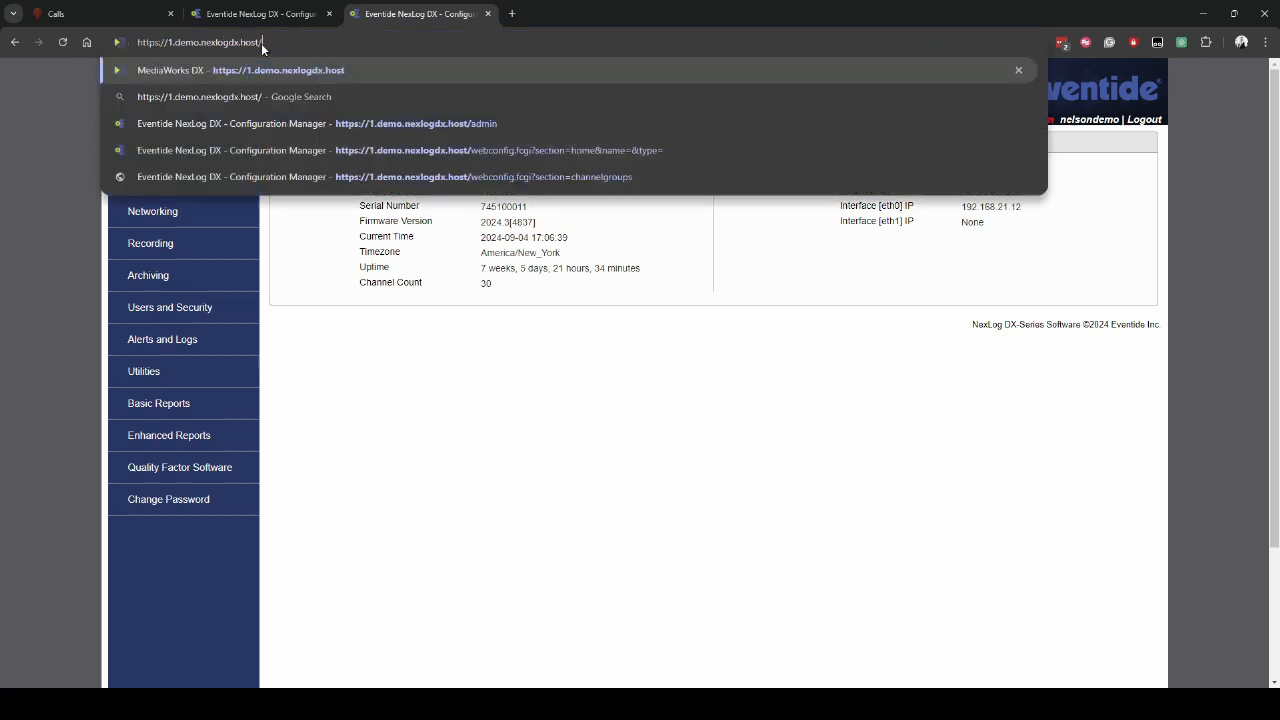
pyautogui.press('Return')
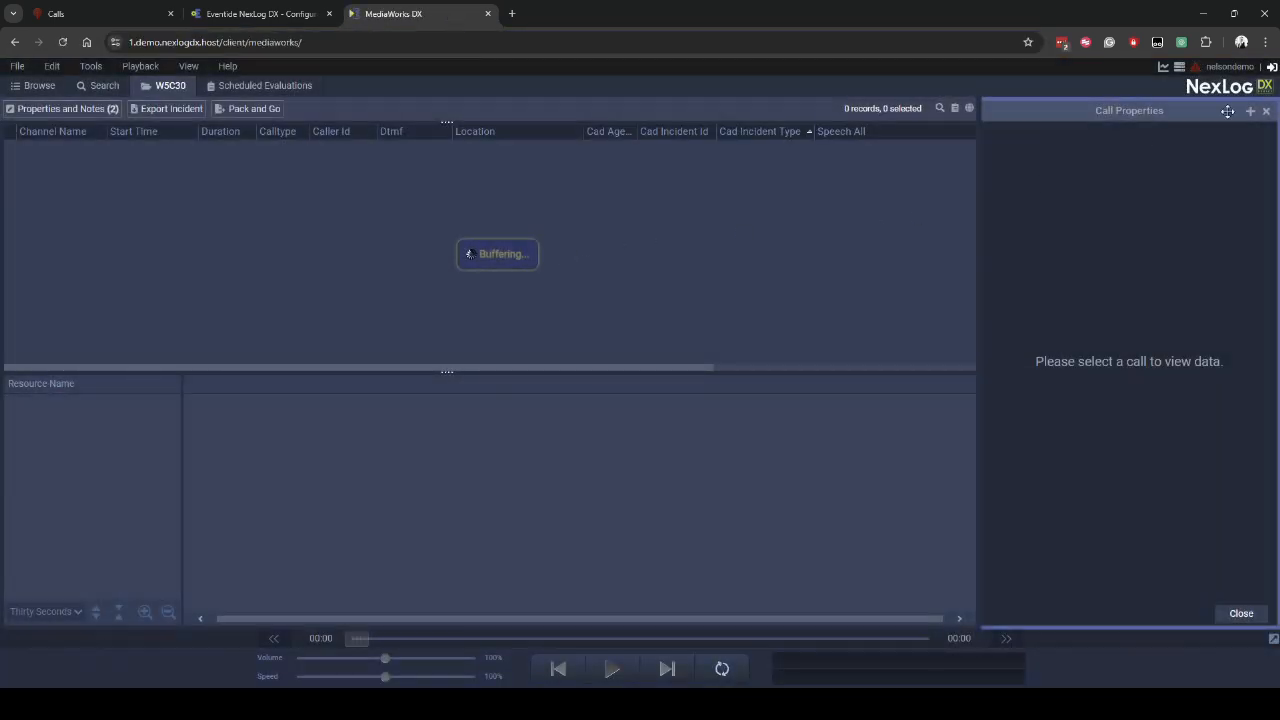
pyautogui.click(1266, 113)
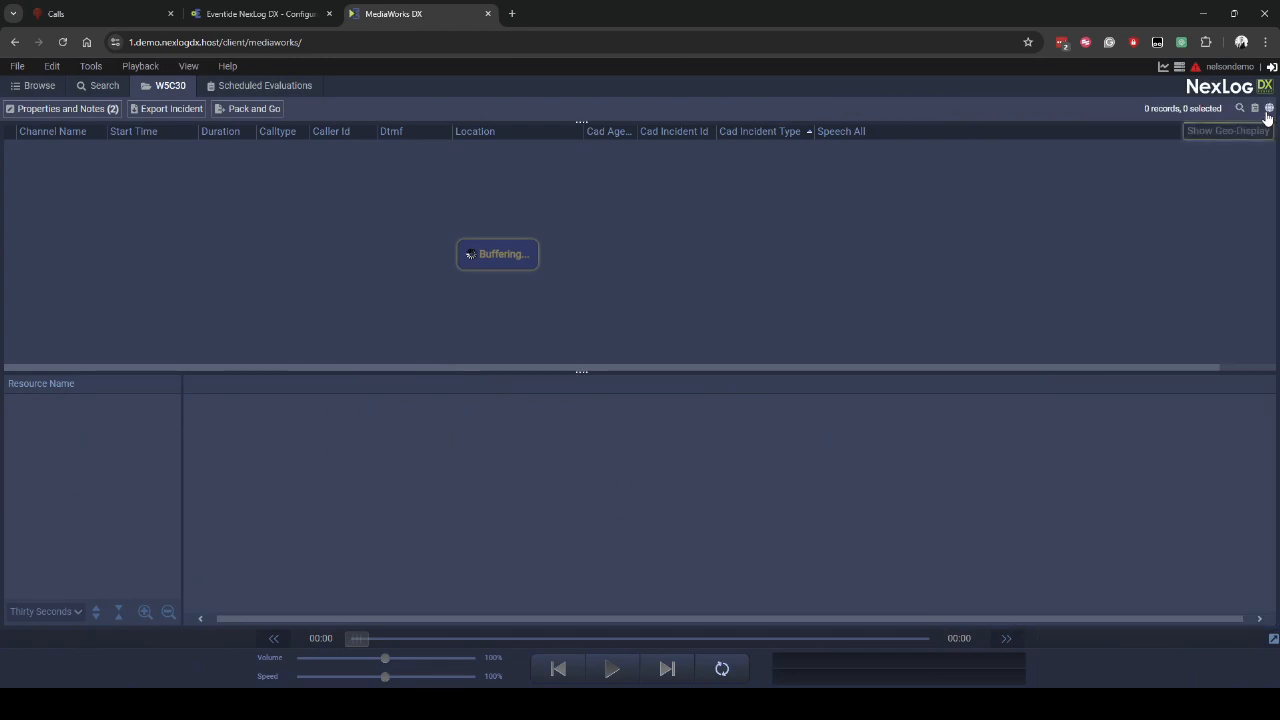
# Enable the Flagged For Evaluator filter for the call search and return to the search criteria.
pyautogui.click(95, 88)
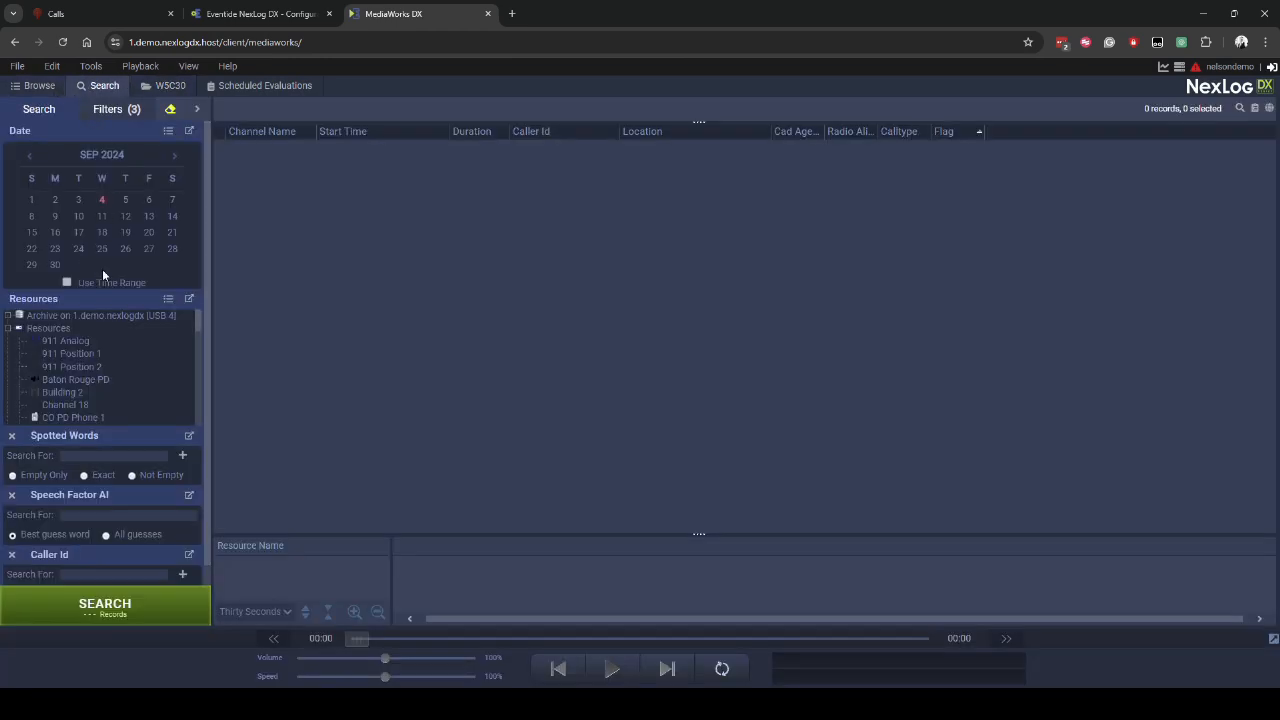
pyautogui.click(131, 110)
pyautogui.scroll(-15, 94, 421)
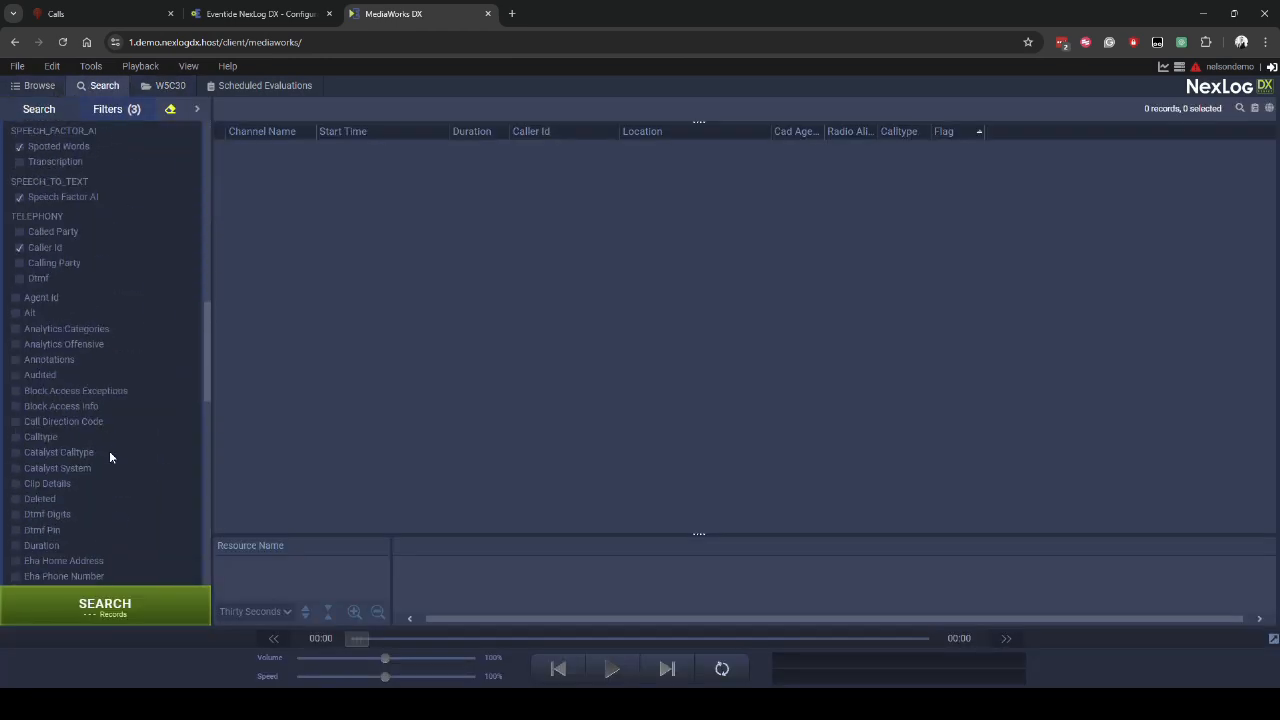
pyautogui.scroll(-5, 109, 450)
pyautogui.scroll(-3, 68, 327)
pyautogui.scroll(3, 69, 326)
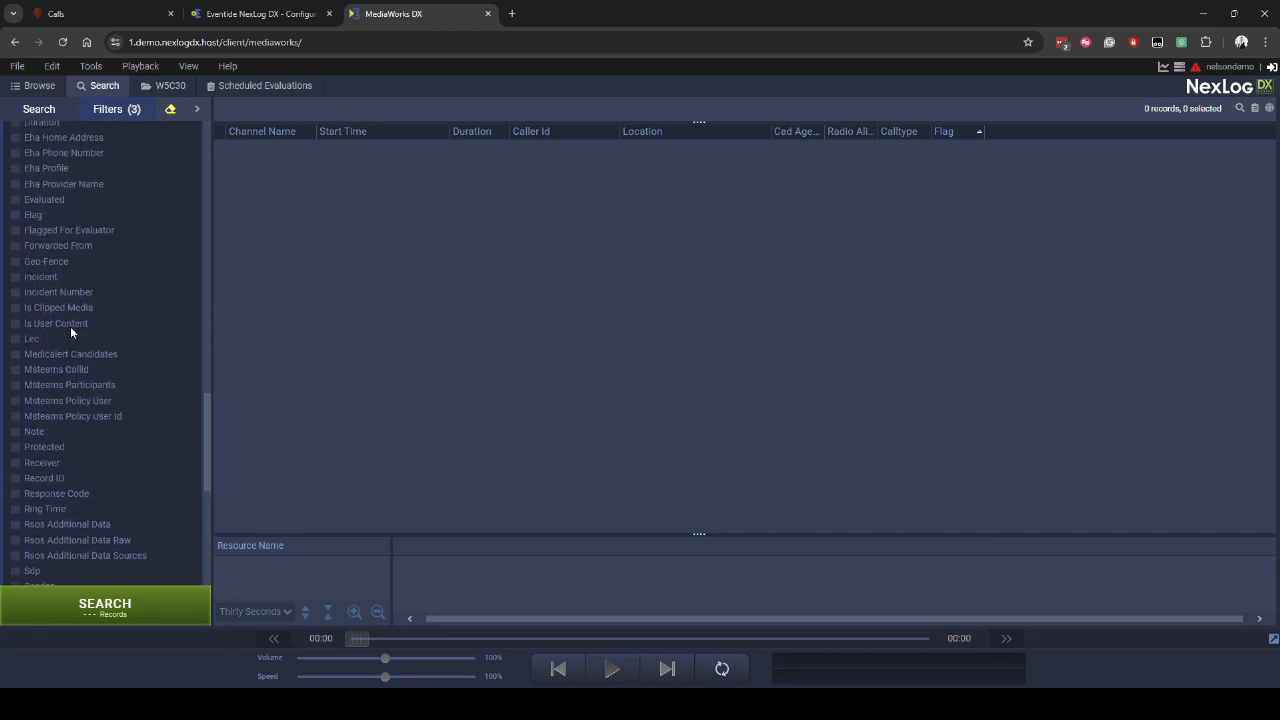
pyautogui.click(16, 240)
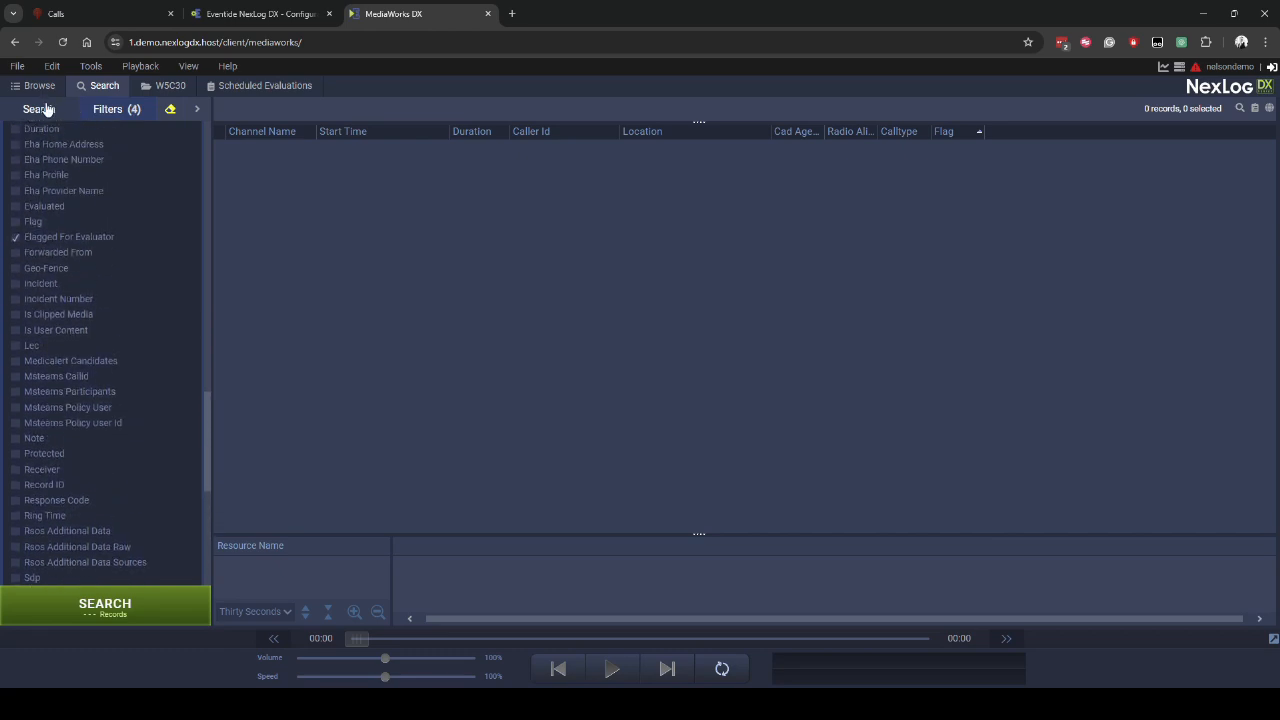
pyautogui.click(44, 109)
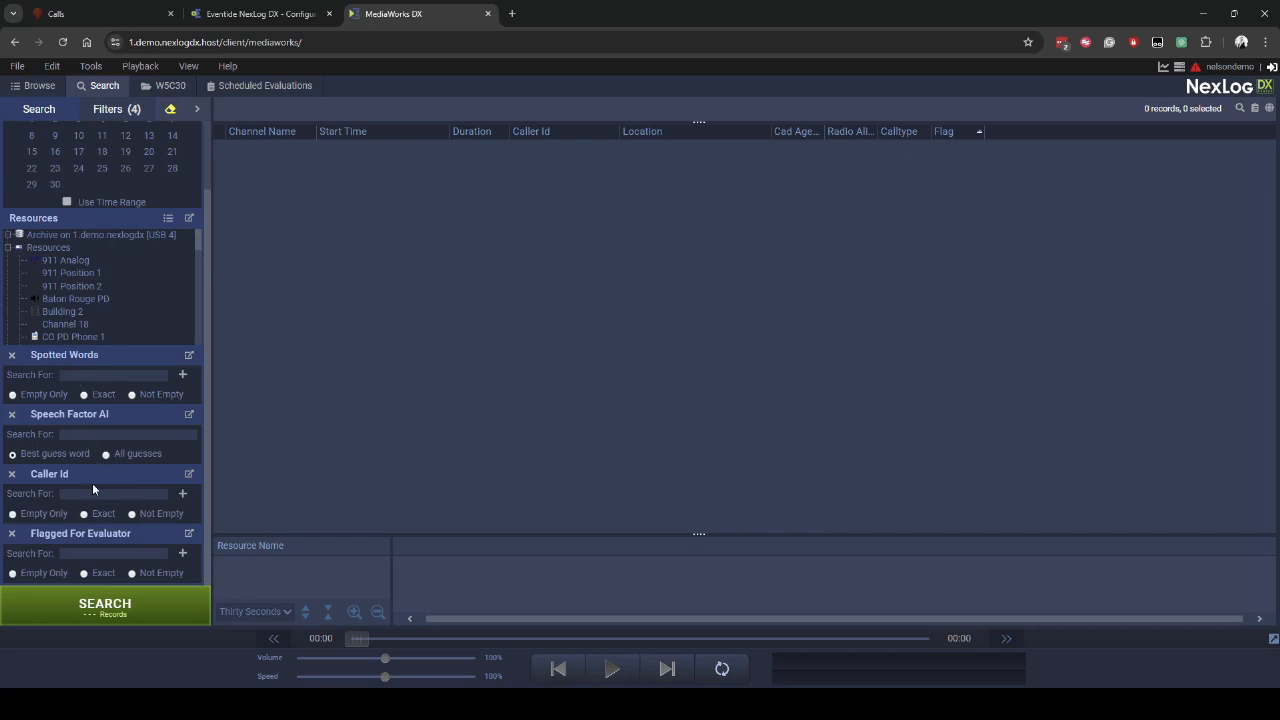
# Remove the Spotted Words, Speech Factor AI and Caller Id filters, and set Flagged For Evaluator to Not Empty.
pyautogui.click(12, 414)
pyautogui.click(12, 420)
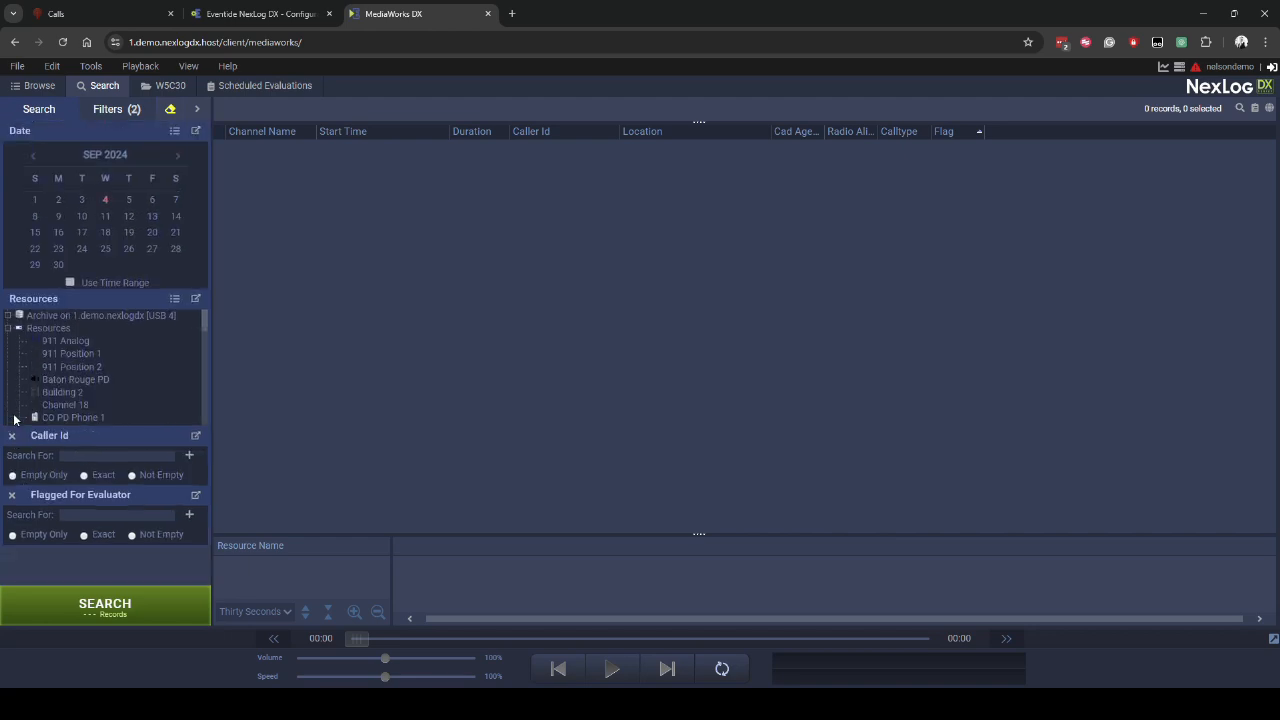
pyautogui.click(12, 437)
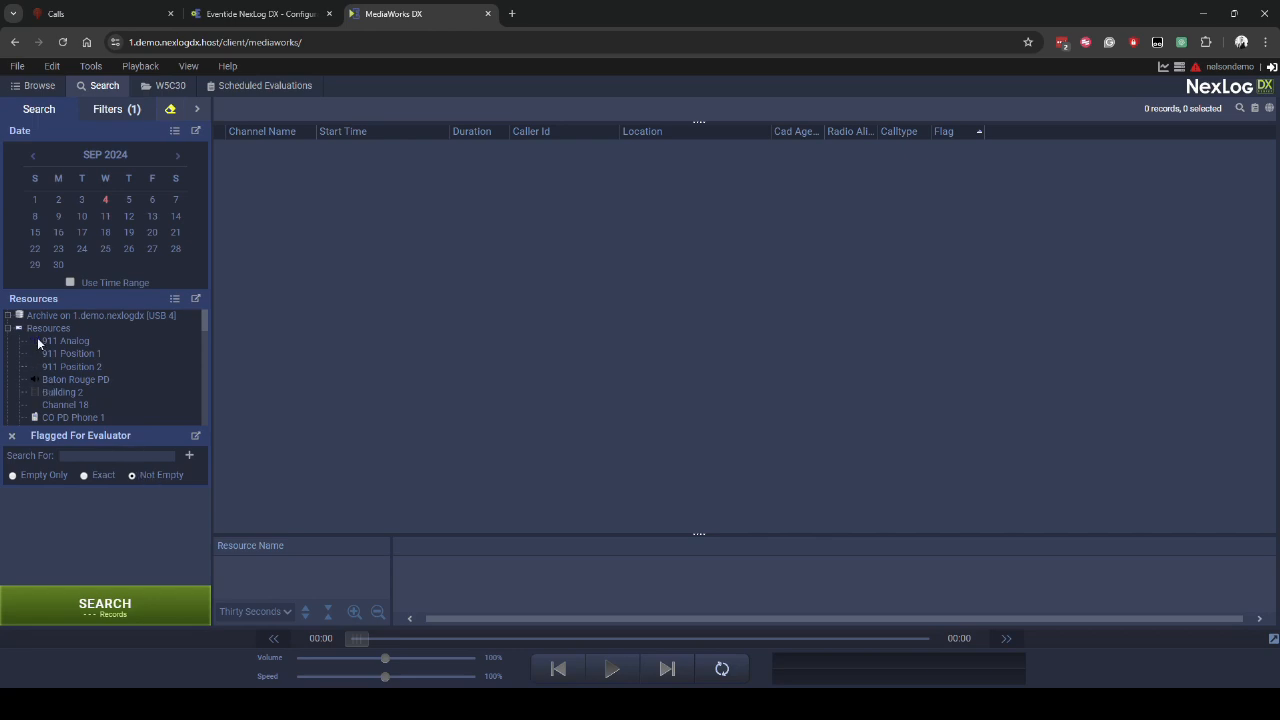
# Change the date criterion to Relative, set it to the last 1 day, and run the search over the recorder's resources.
pyautogui.click(174, 131)
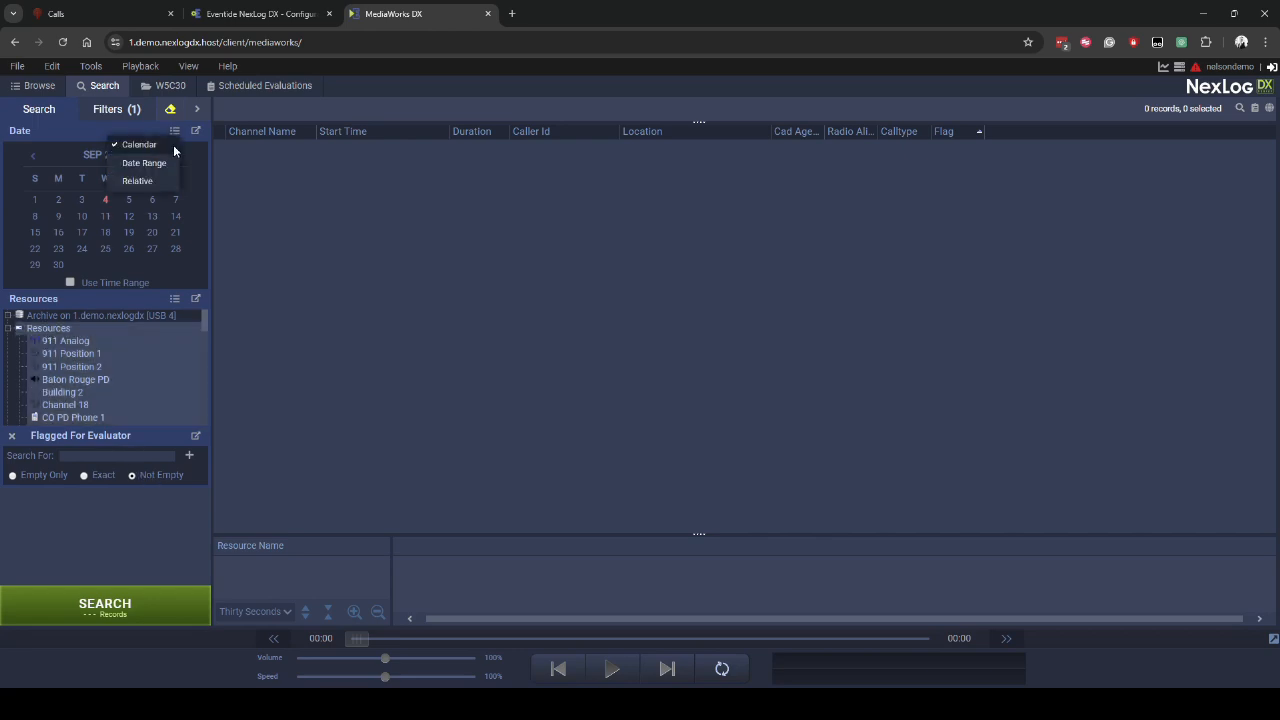
pyautogui.click(152, 179)
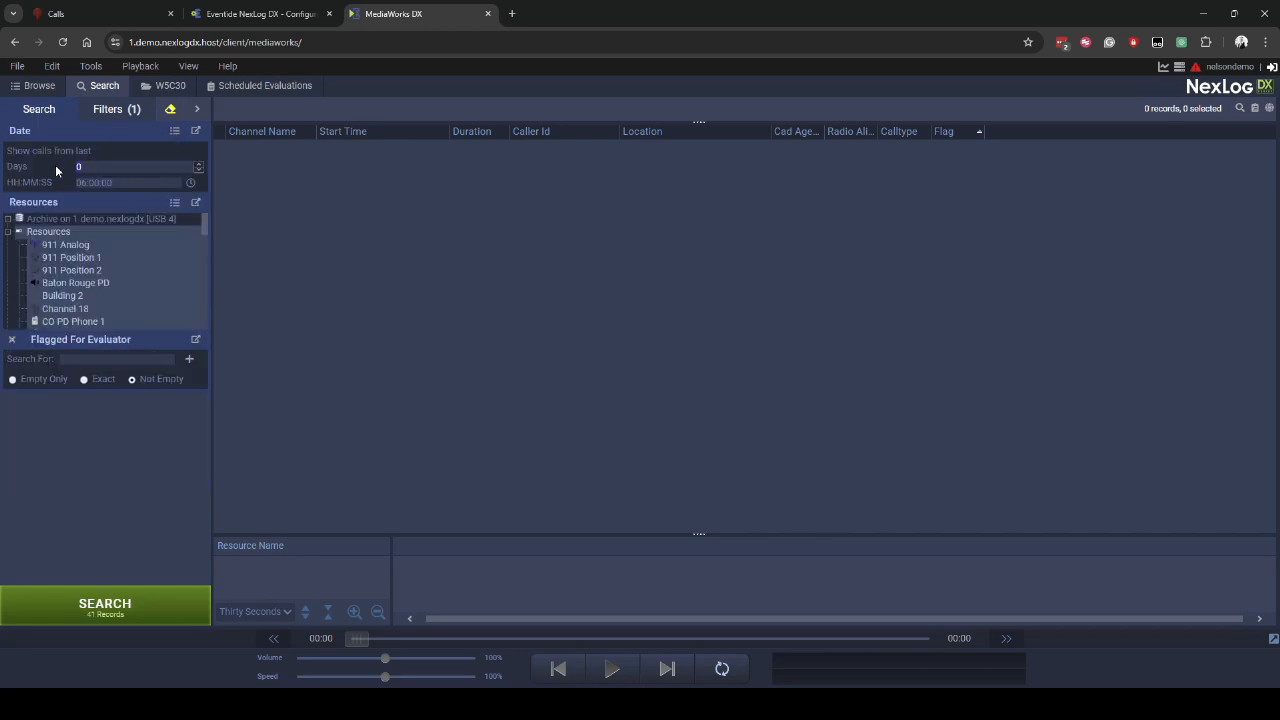
pyautogui.write('1')
pyautogui.click(147, 596)
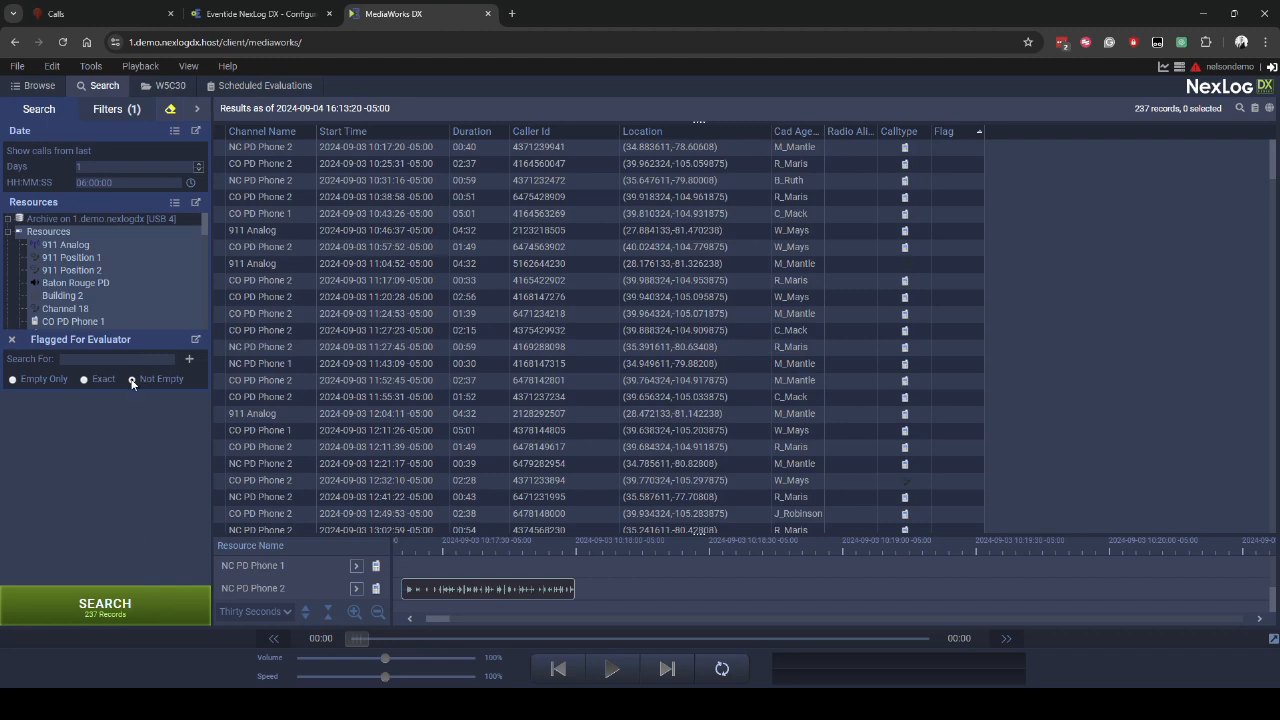
# Add the Flagged For Evaluator column to the search results and widen it to show its full heading.
pyautogui.rightClick(1030, 130)
pyautogui.scroll(-4, 1139, 475)
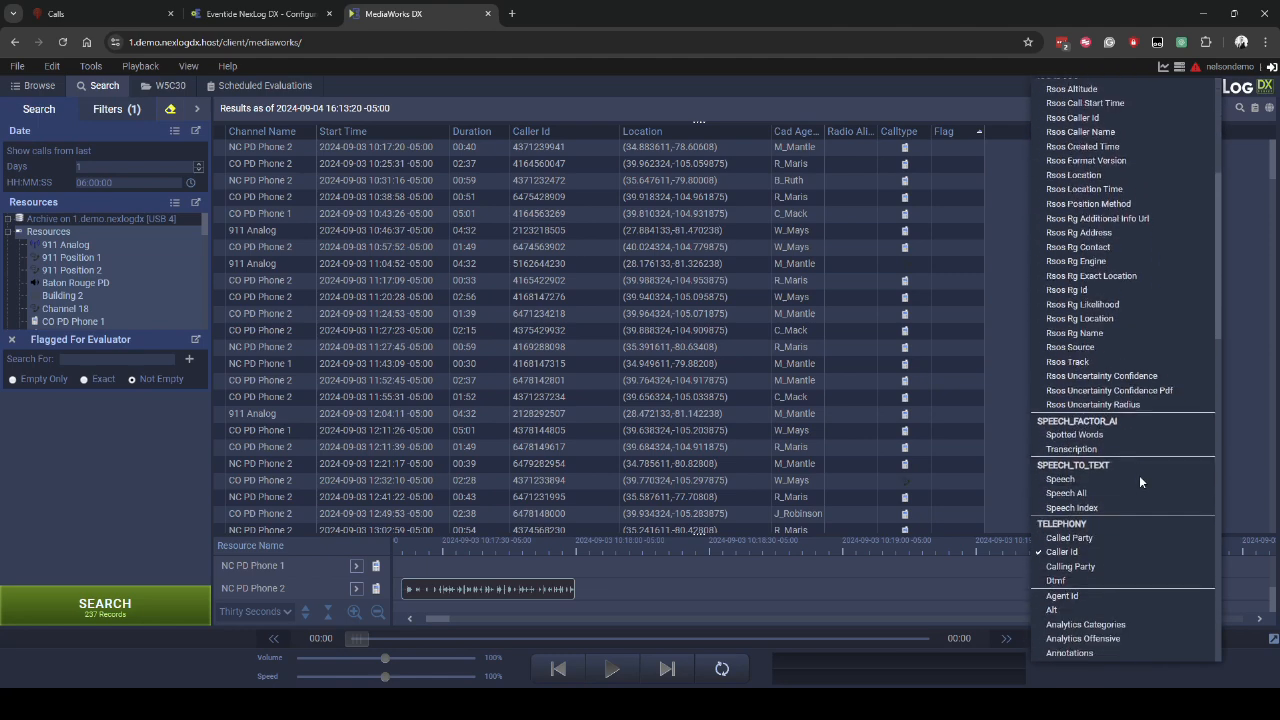
pyautogui.scroll(-3, 1138, 483)
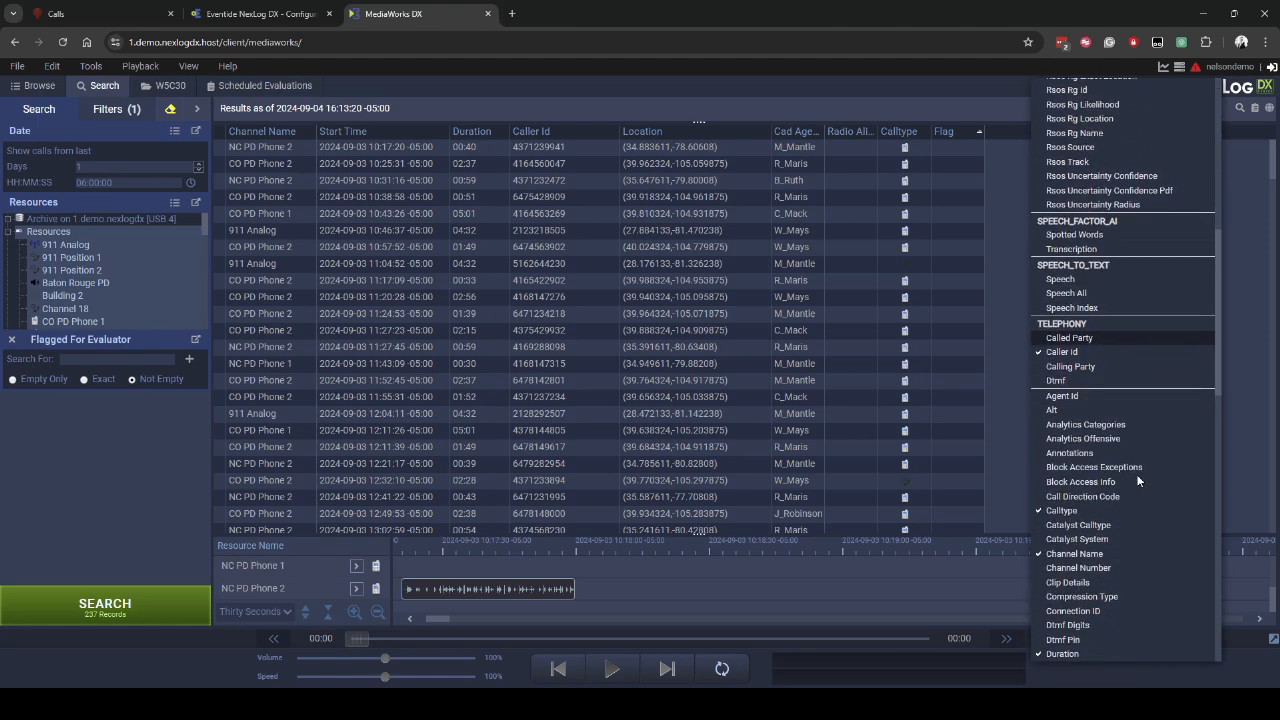
pyautogui.scroll(-1, 1140, 490)
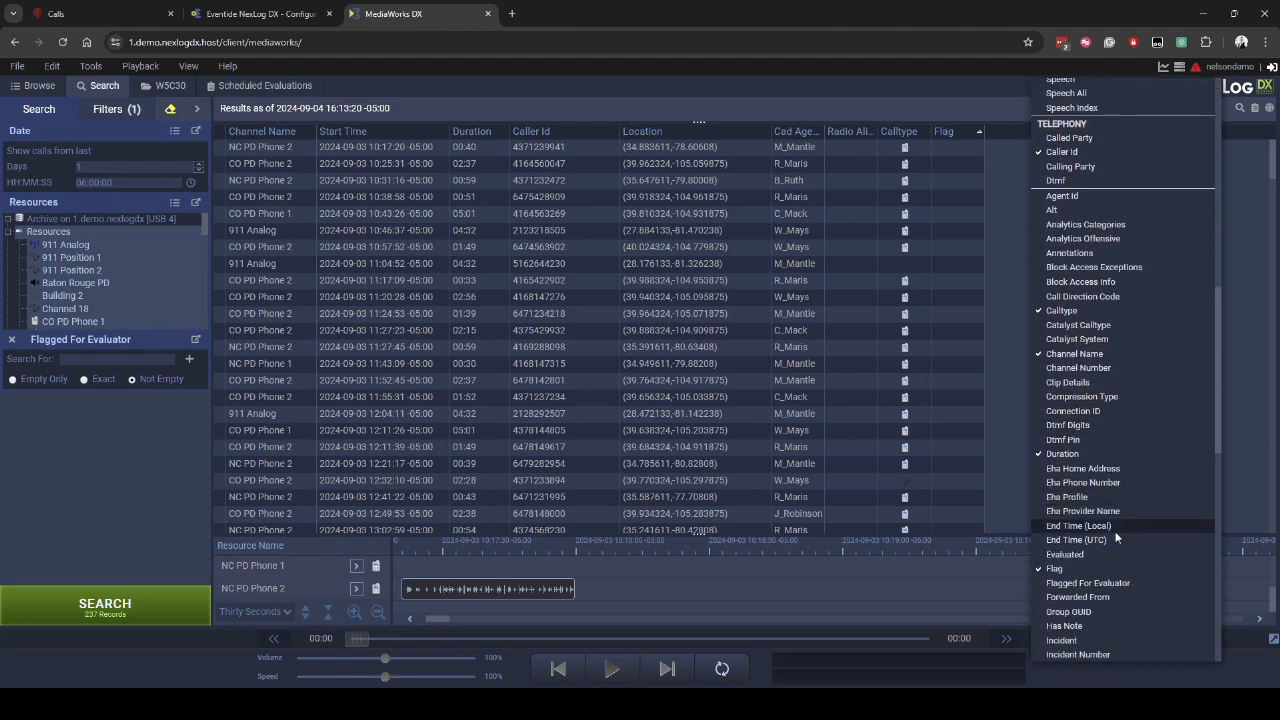
pyautogui.click(1119, 580)
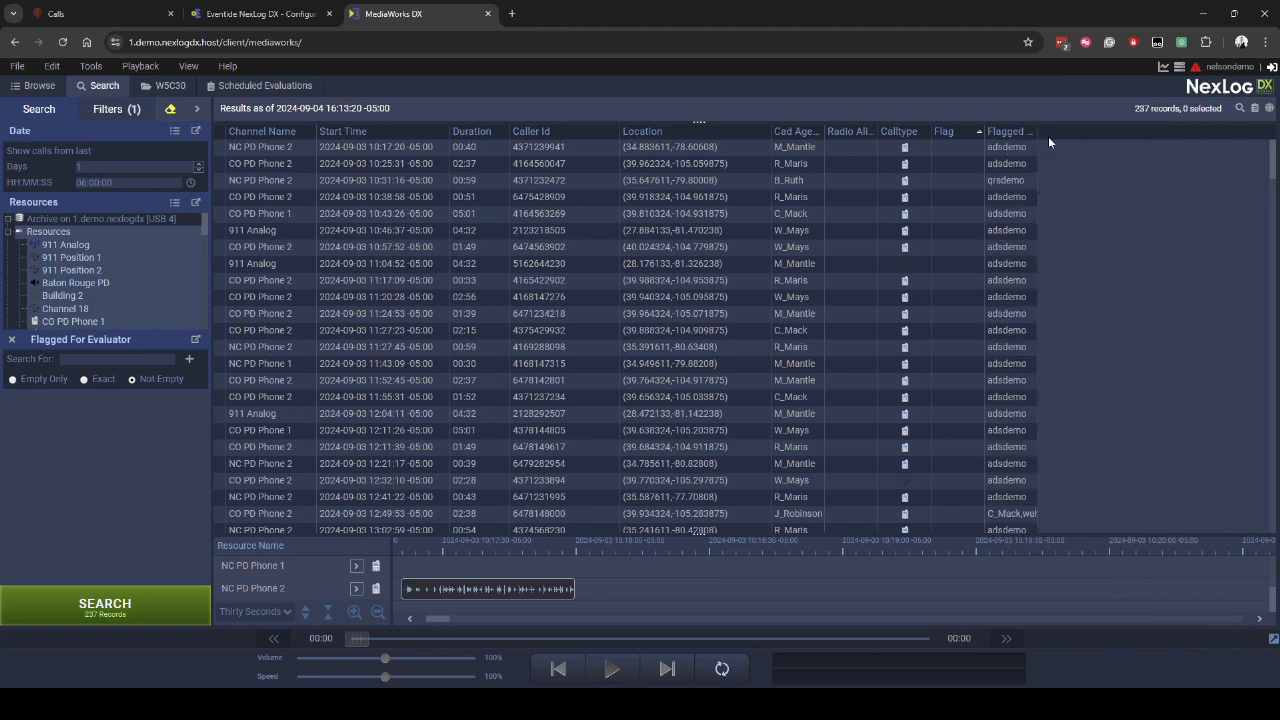
pyautogui.moveTo(1036, 131); pyautogui.dragTo(1094, 132)
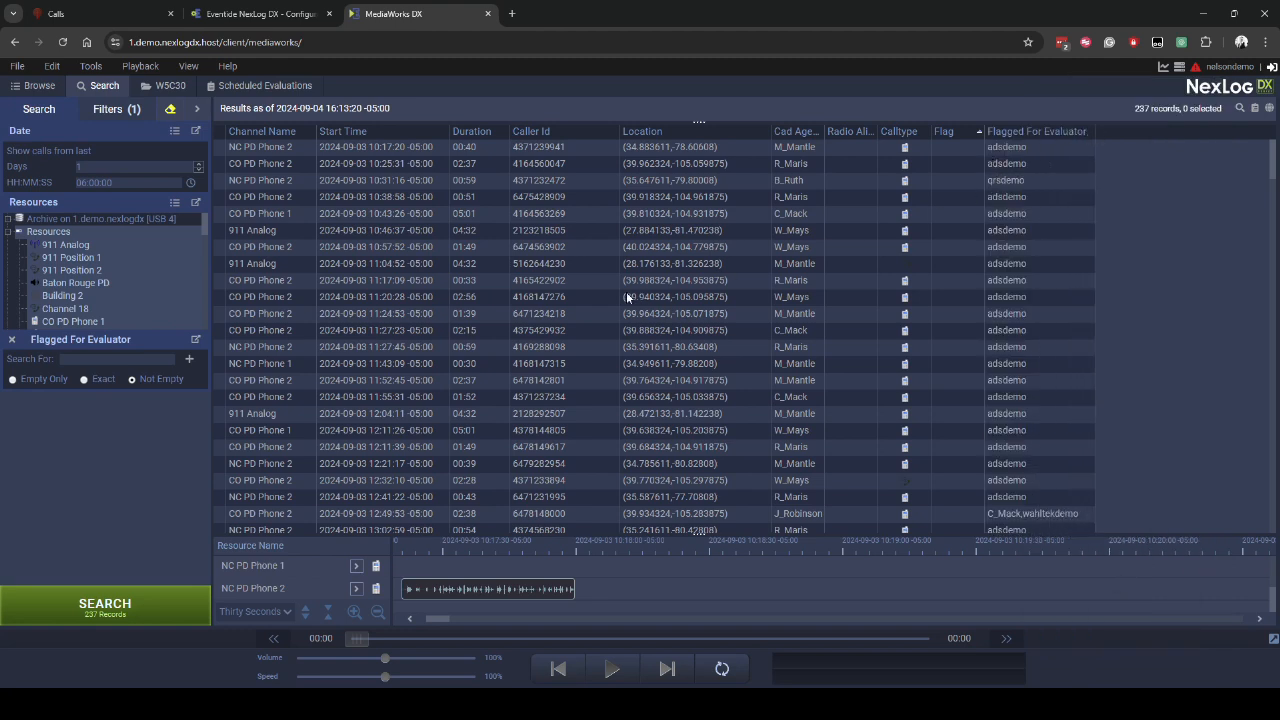
# Select the first call in the results, then add the Agent Id column and widen it.
pyautogui.click(449, 148)
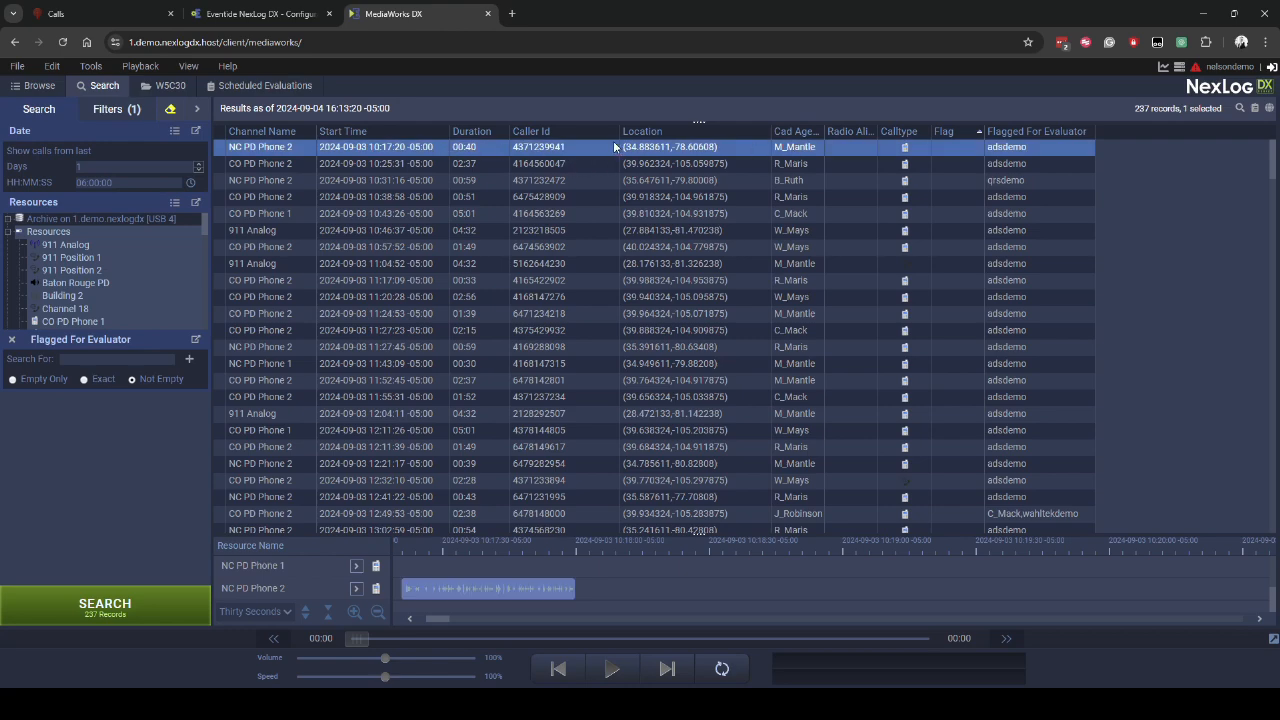
pyautogui.rightClick(1109, 131)
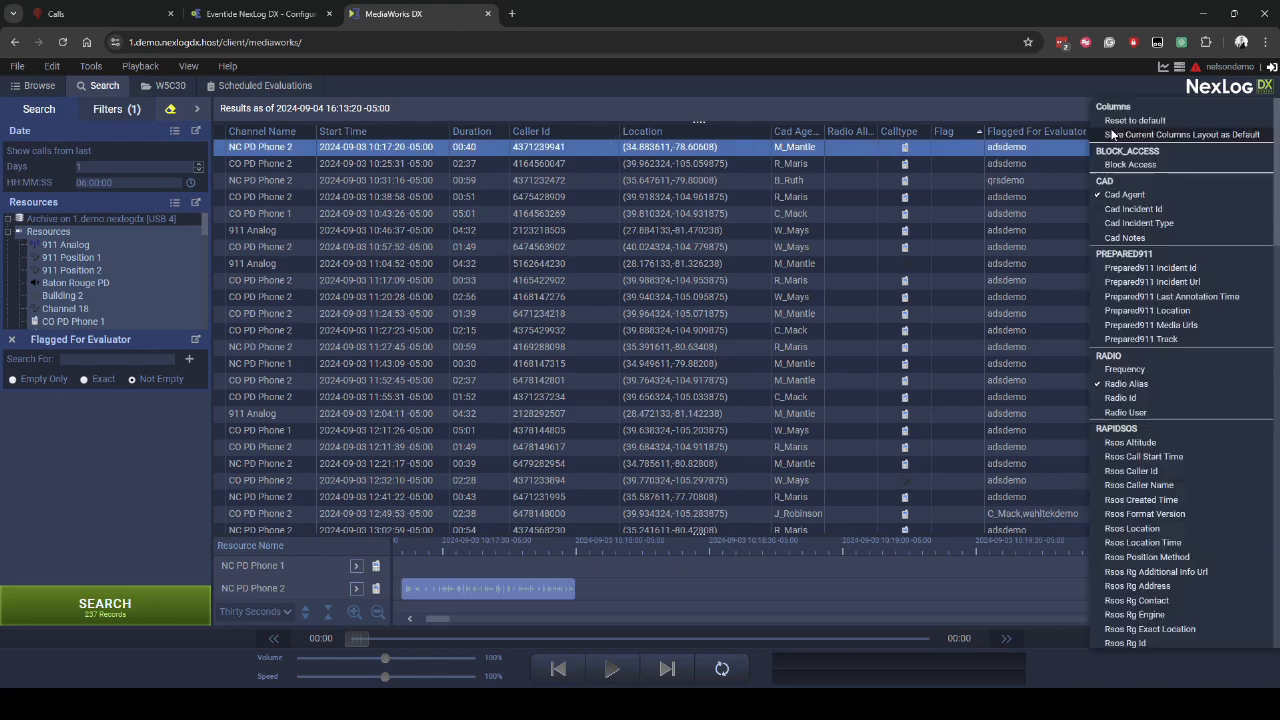
pyautogui.scroll(-5, 1211, 434)
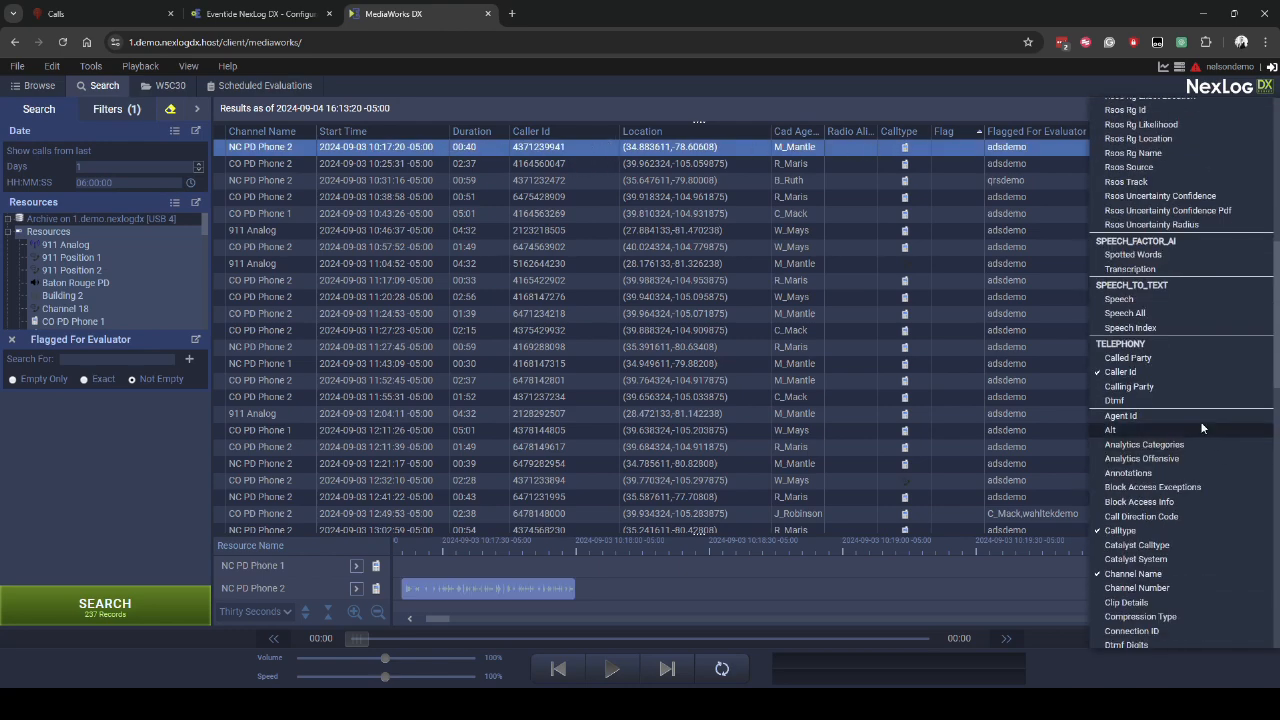
pyautogui.click(1195, 418)
pyautogui.moveTo(1147, 131); pyautogui.dragTo(1176, 138)
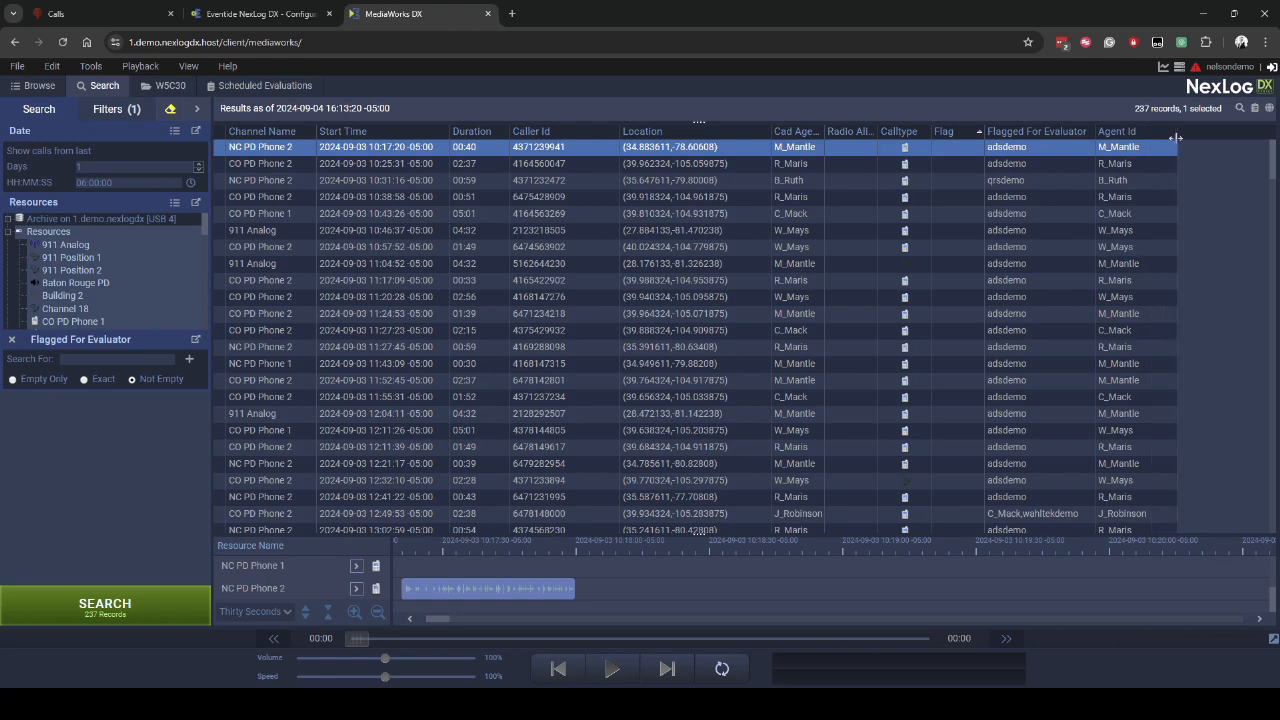
# Start an evaluation of the first NC PD Phone 2 call, recorded at 10:17:20, using the first Sample Form.
pyautogui.click(1134, 165)
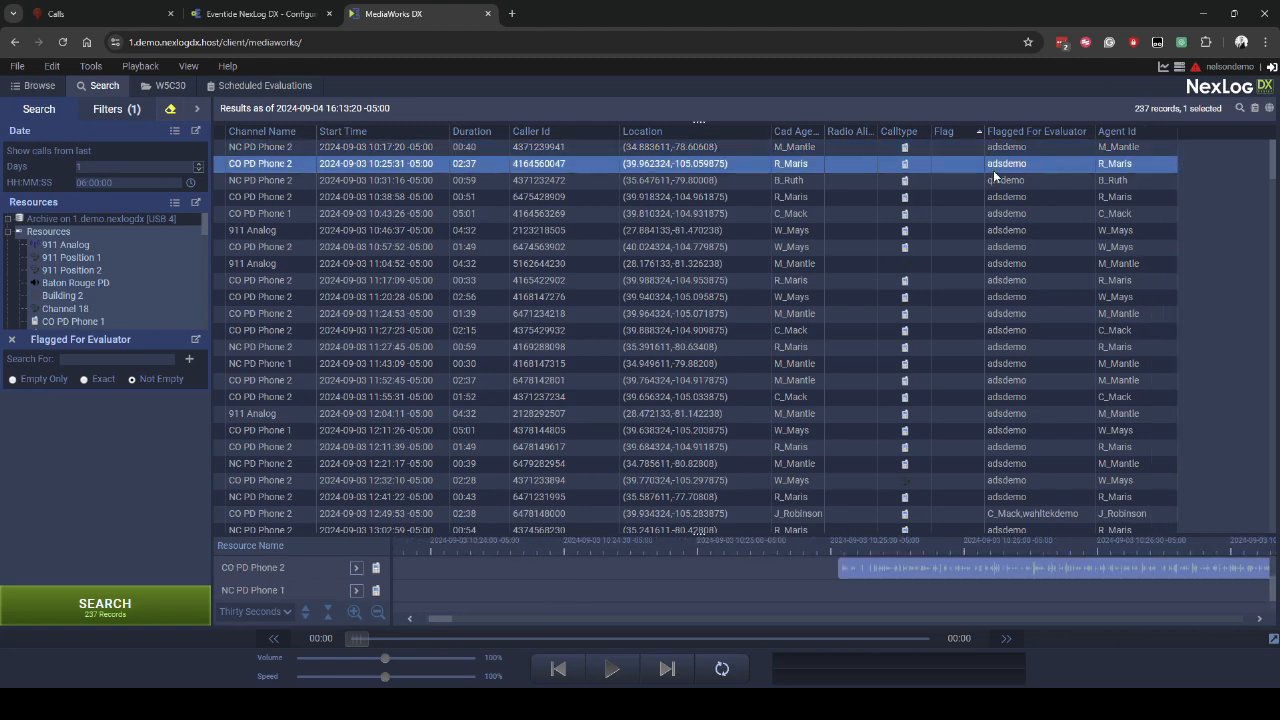
pyautogui.click(1046, 147)
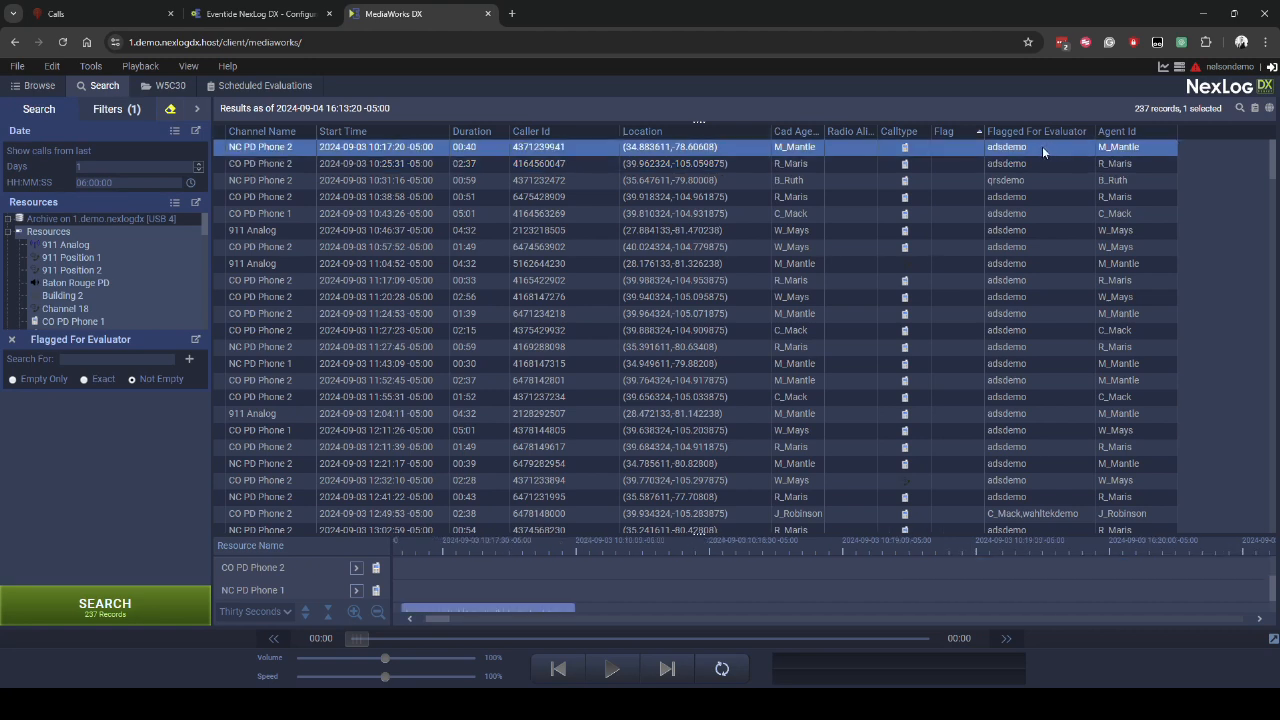
pyautogui.rightClick(1042, 149)
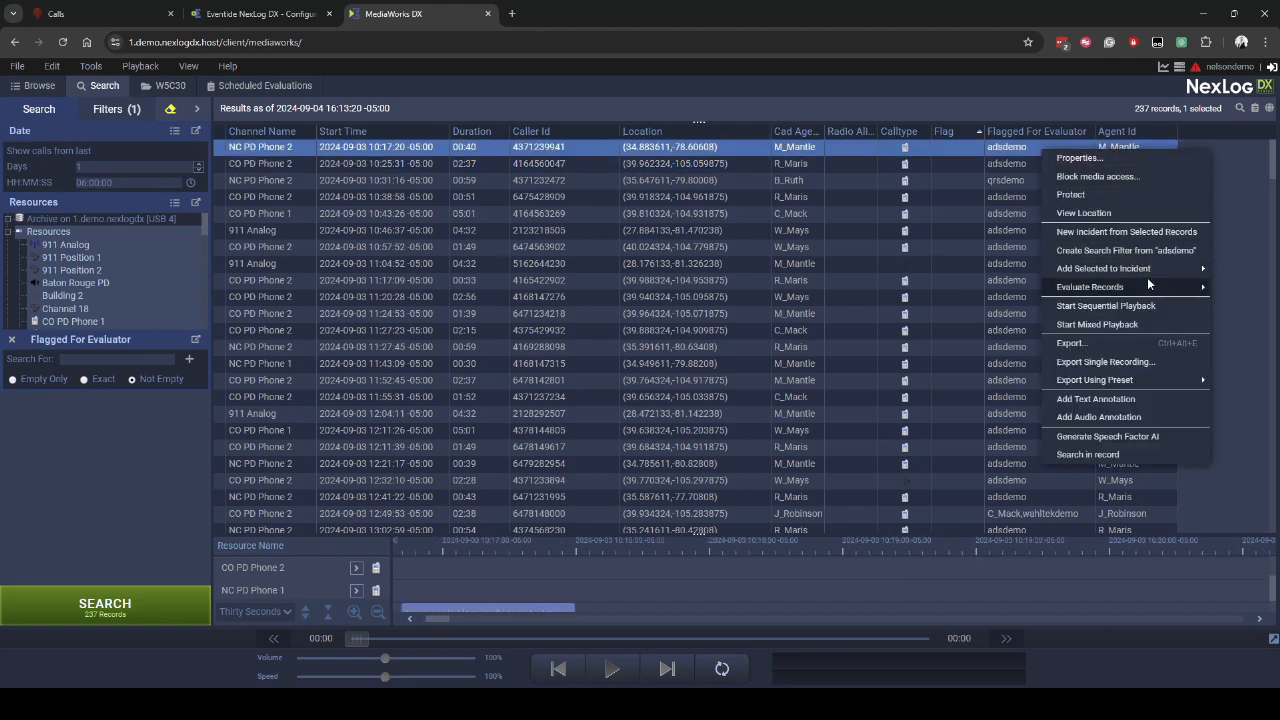
pyautogui.moveTo(1147, 283)
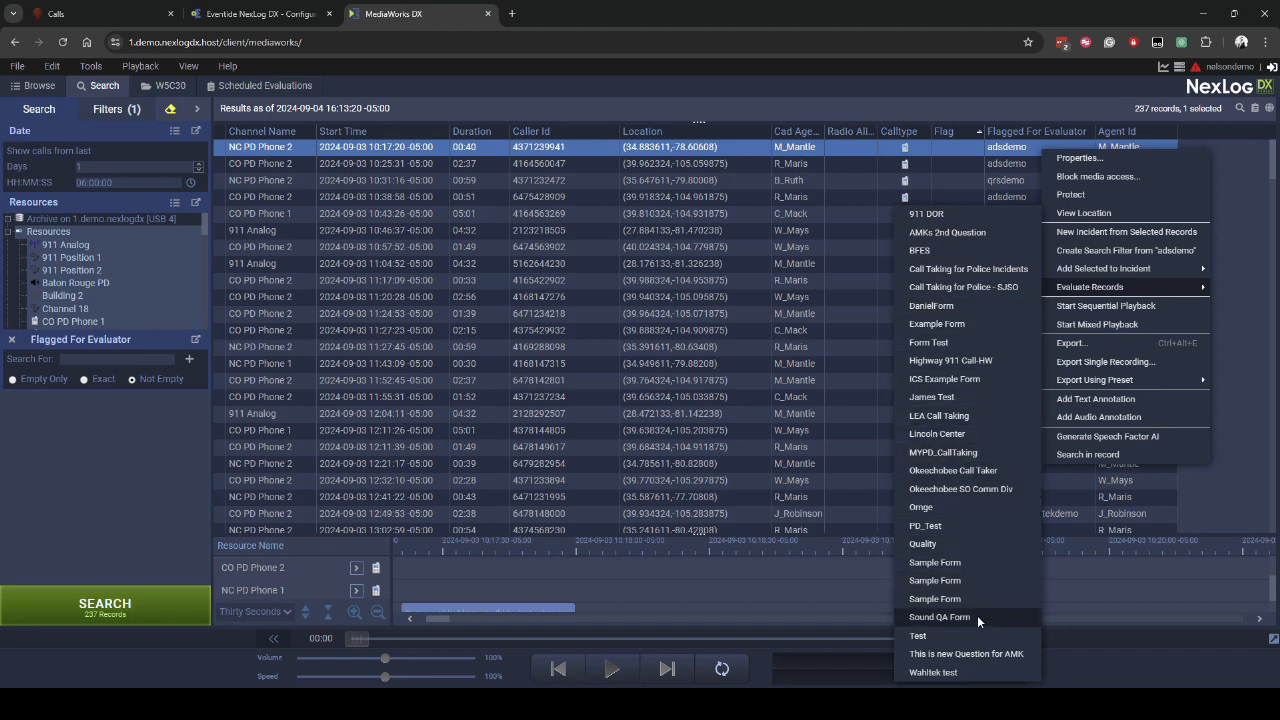
pyautogui.click(973, 566)
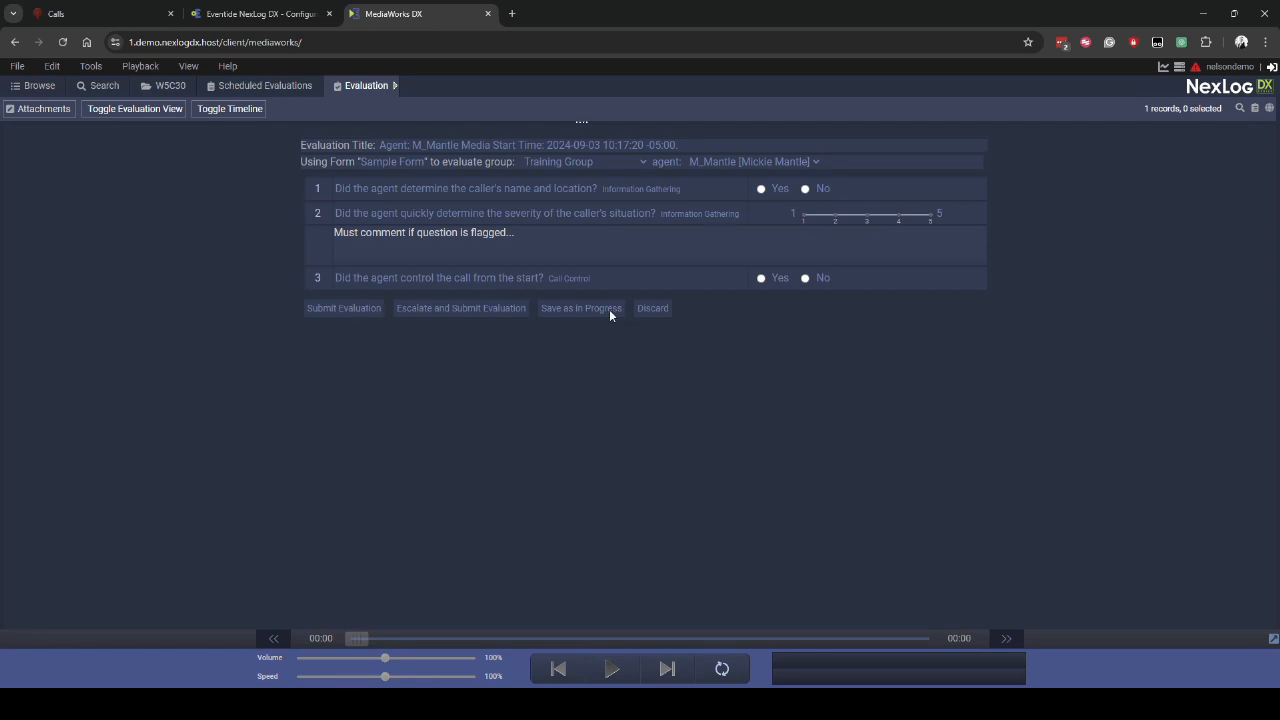
# Return to the Configuration Manager, find the signed-in demo account among the users, and examine its group memberships and permissions.
pyautogui.click(258, 18)
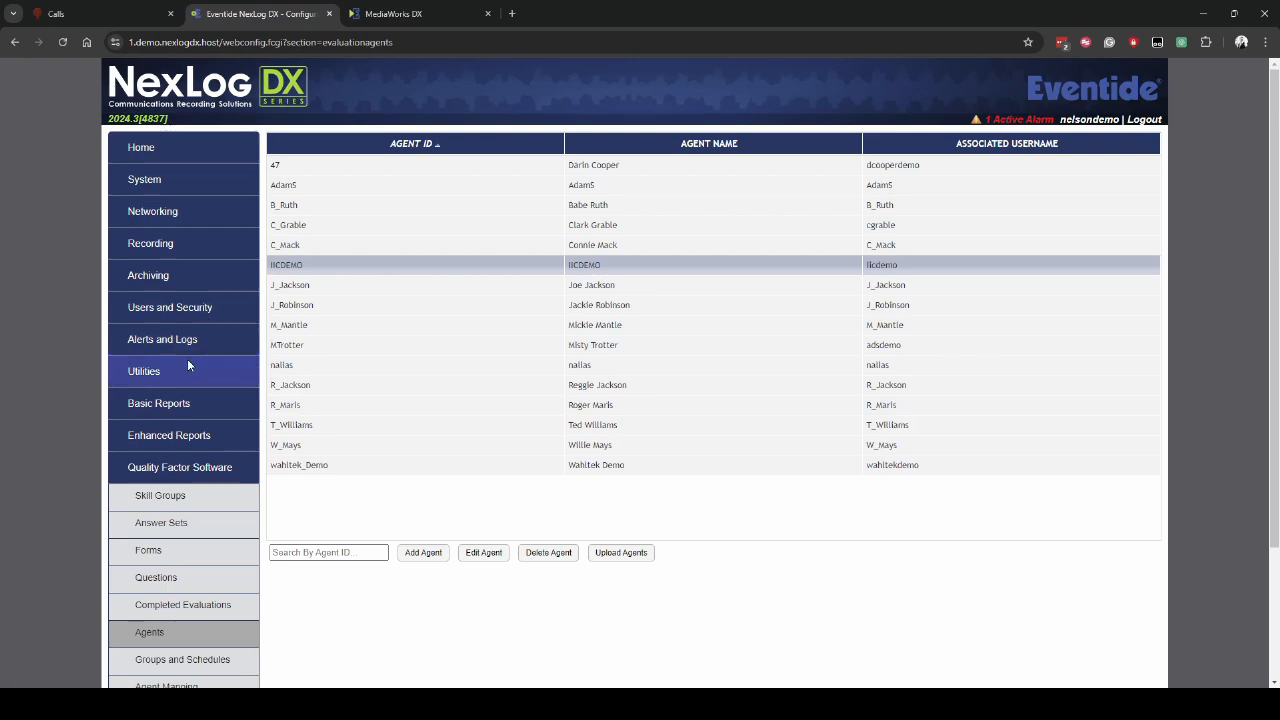
pyautogui.click(193, 308)
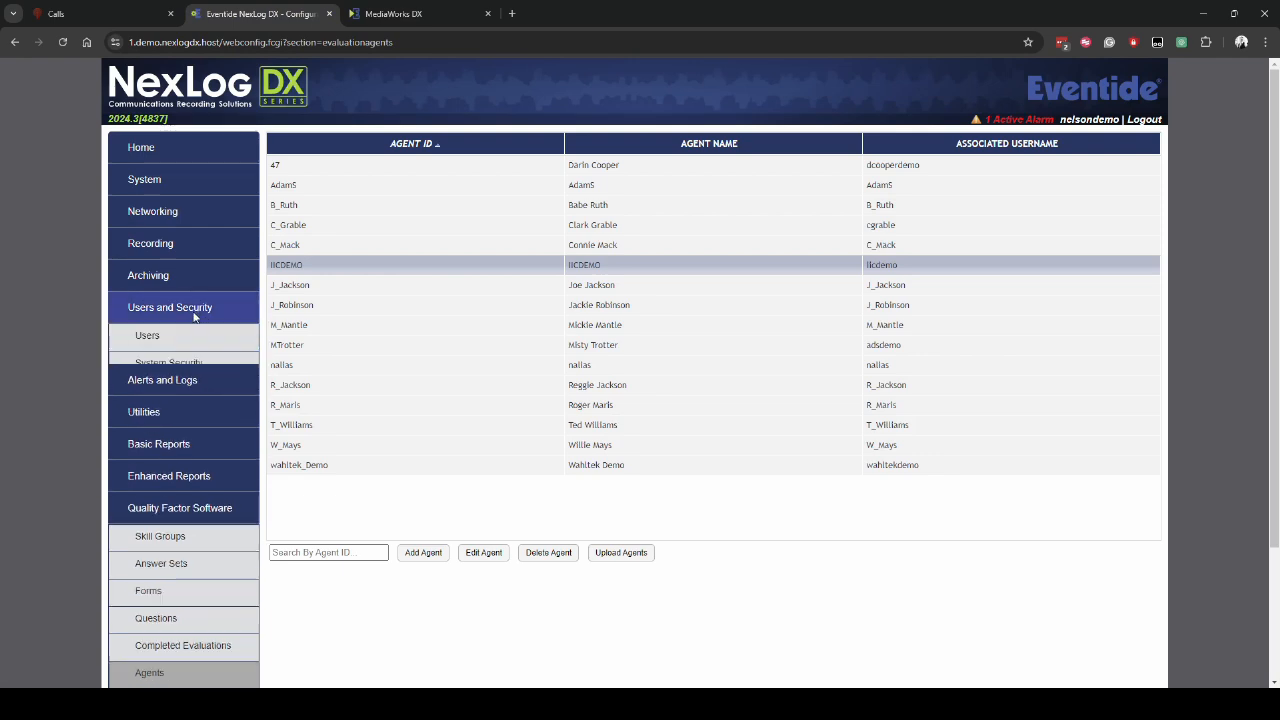
pyautogui.click(200, 341)
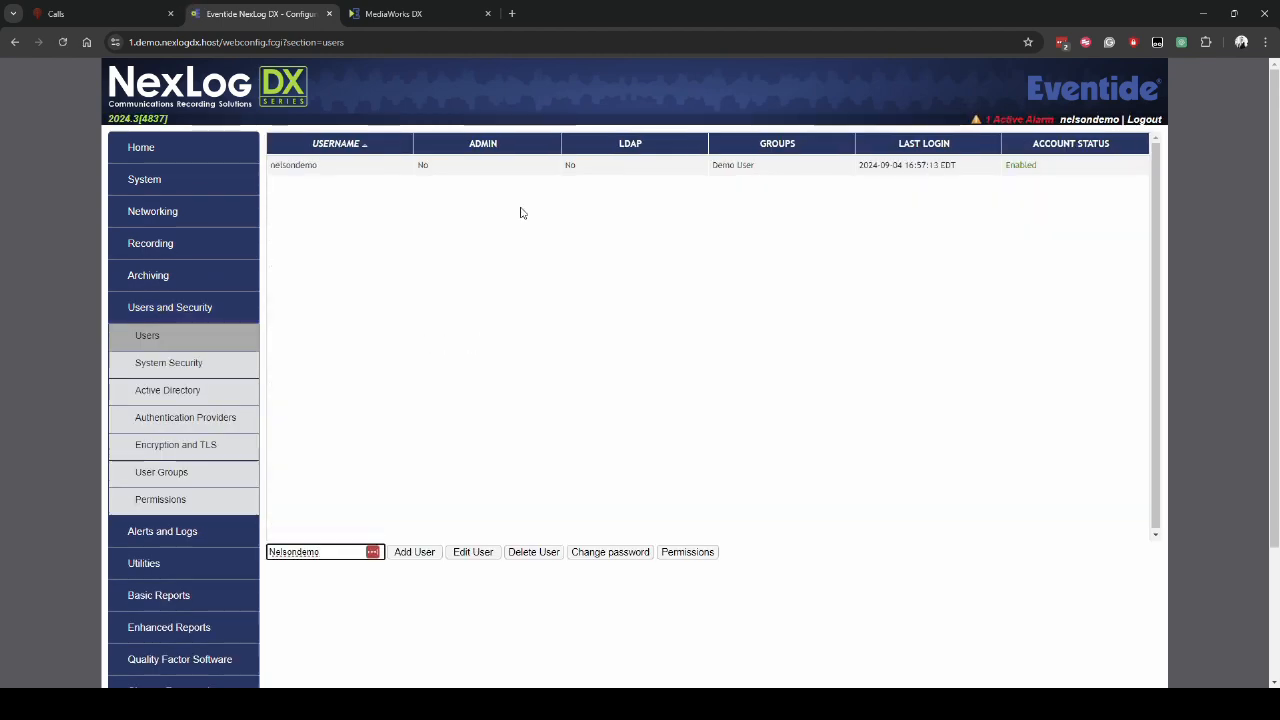
pyautogui.click(568, 172)
pyautogui.click(481, 555)
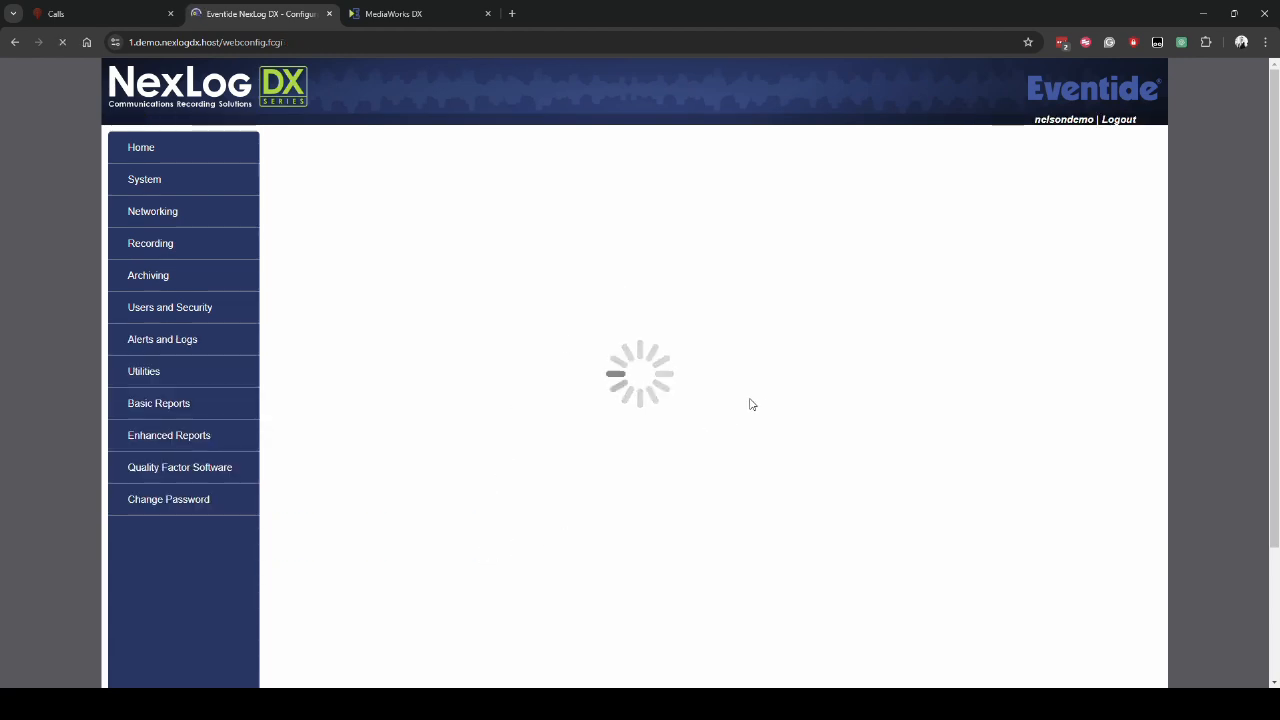
pyautogui.click(392, 140)
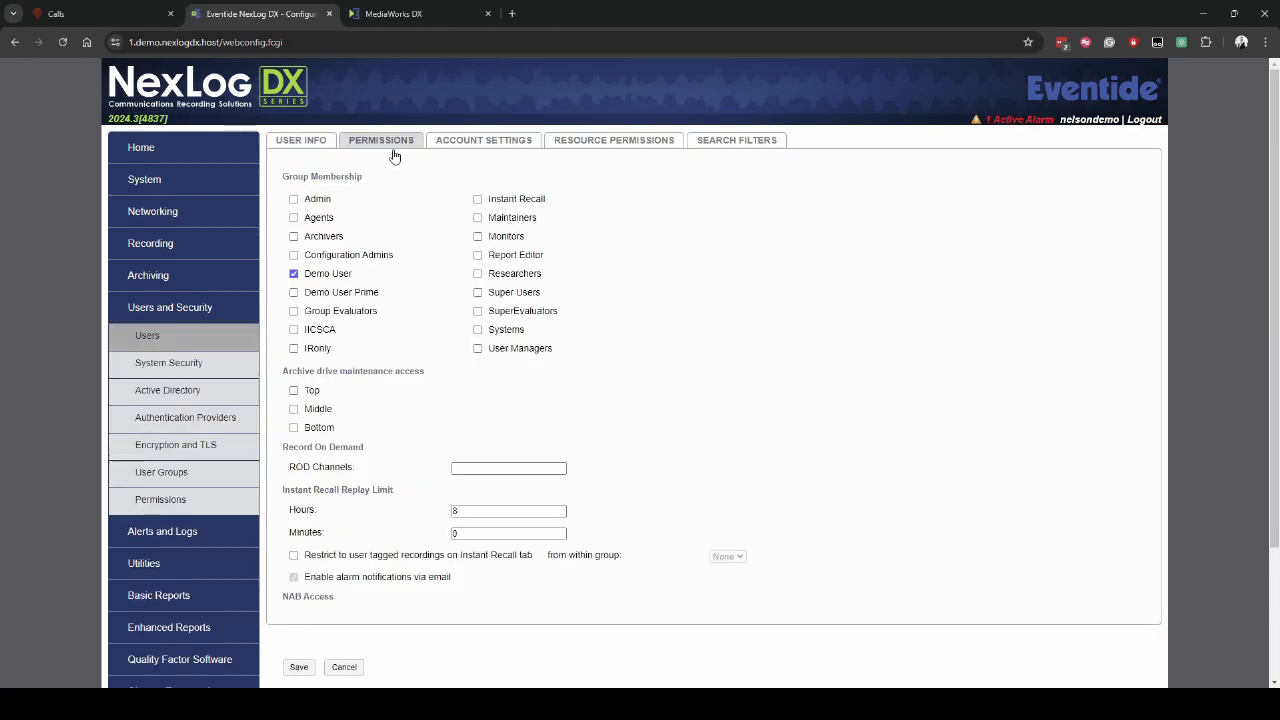
pyautogui.scroll(-1, 413, 248)
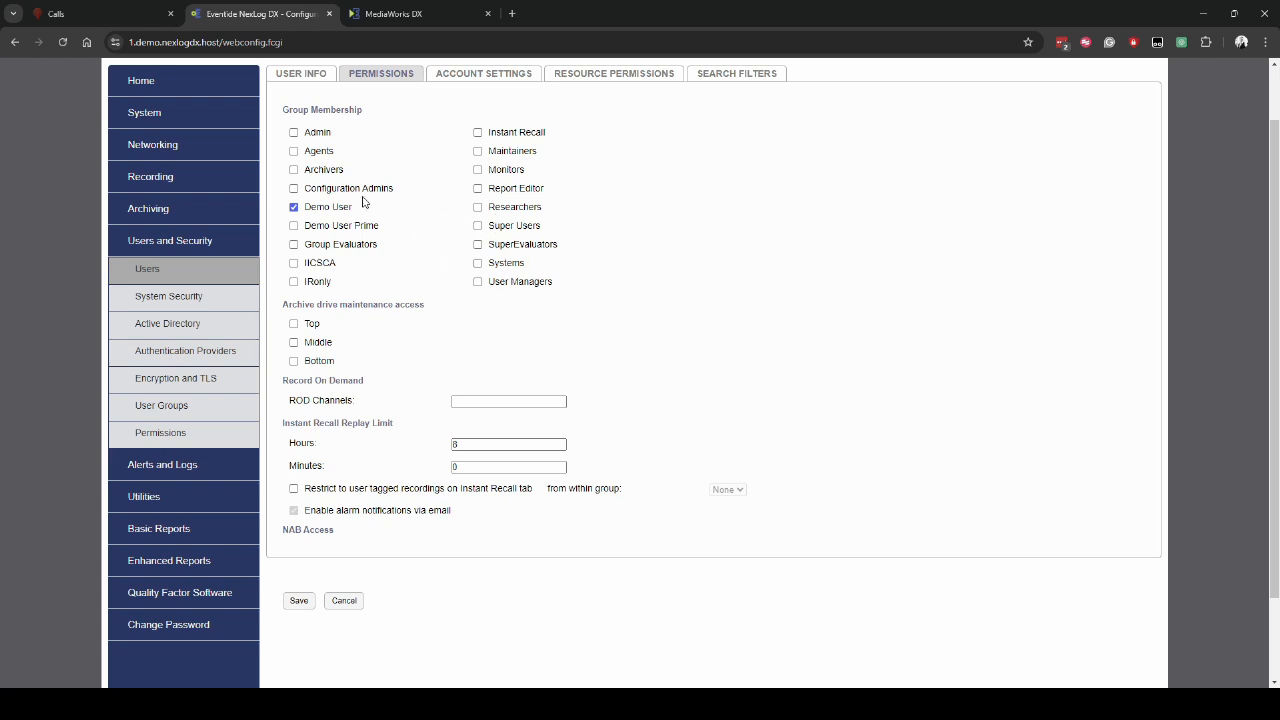
# Open the Alerts and Logs section of the Configuration Manager.
pyautogui.click(205, 468)
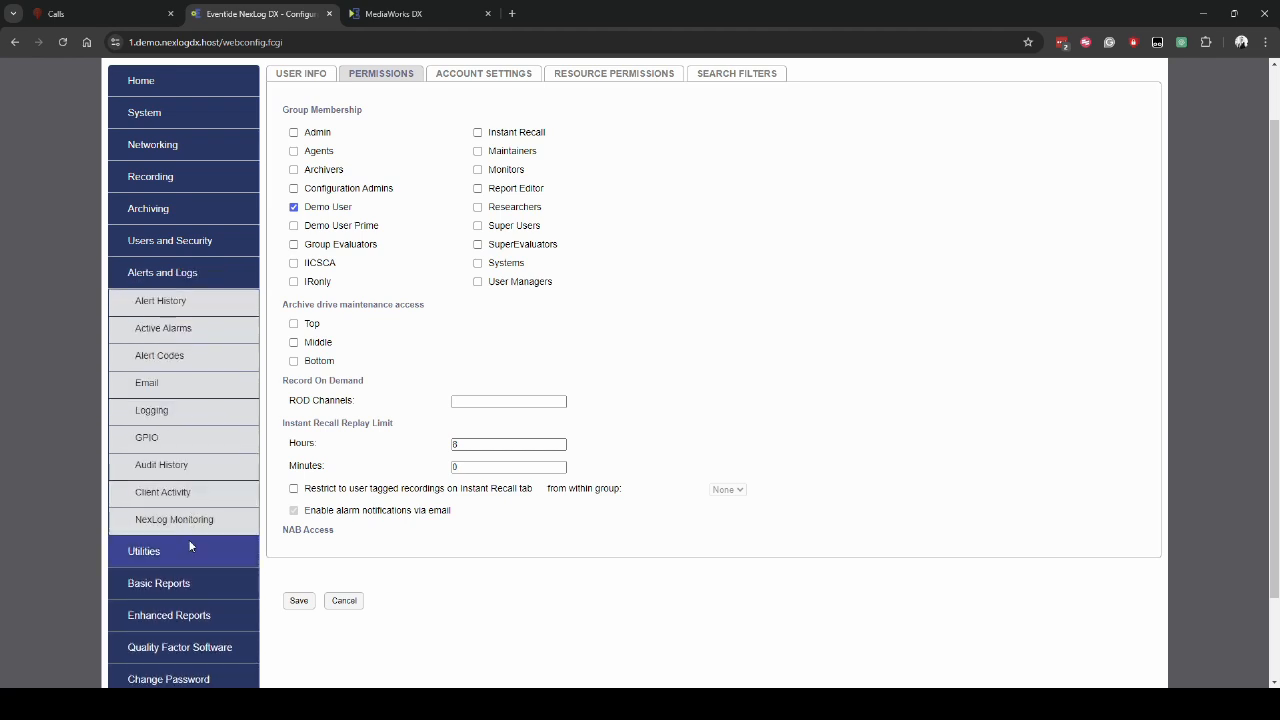